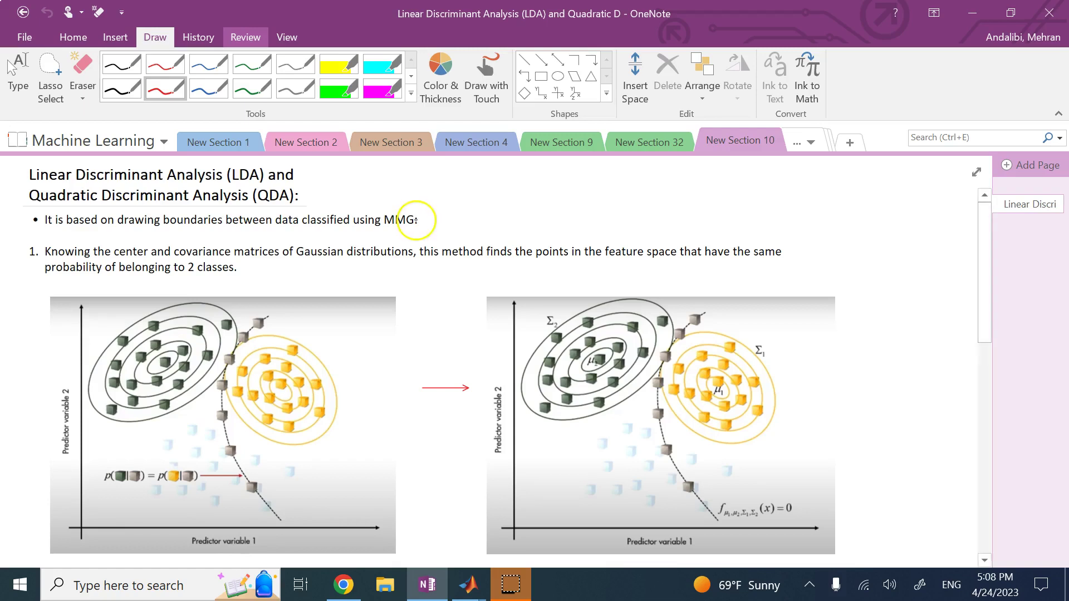
Step: Correct 'MMG' to 'GMM' in the first bullet and pick the red pen
key("Escape")
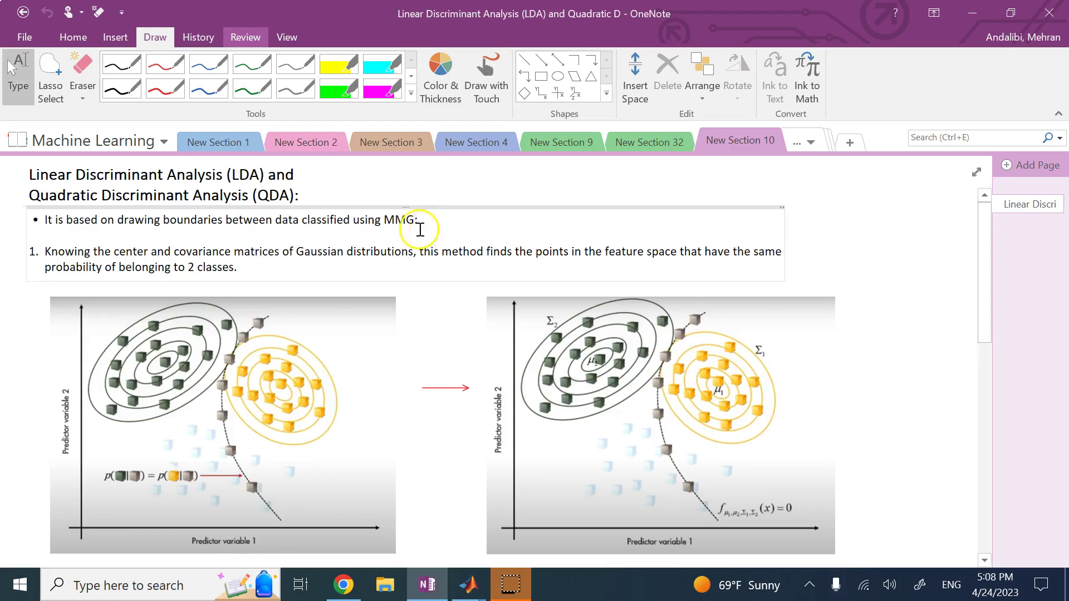
left_click(407, 222)
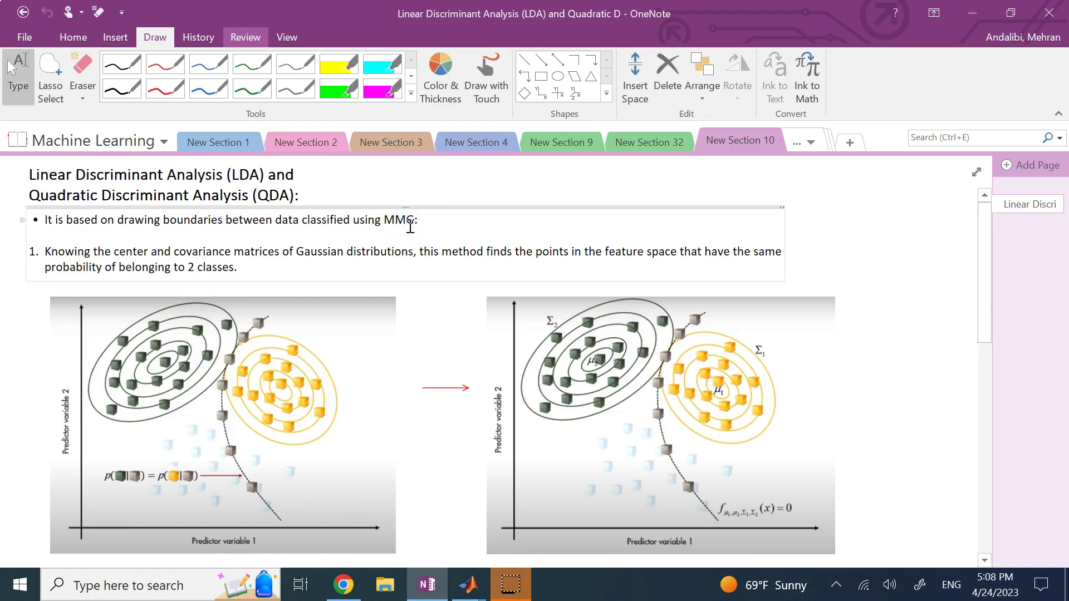
type("G")
left_click(527, 178)
left_click(164, 88)
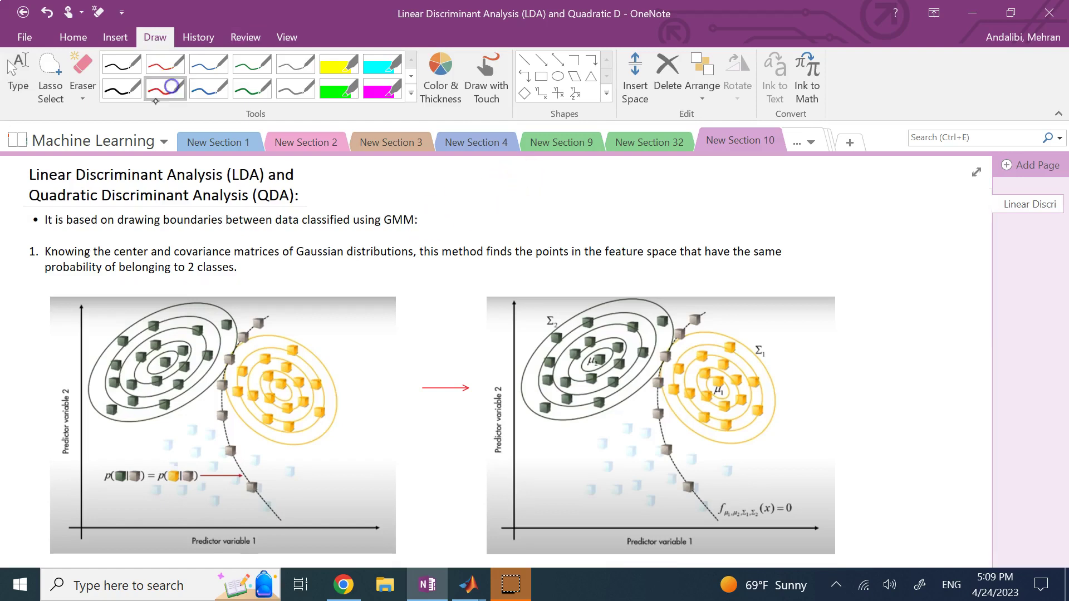
left_click(190, 351)
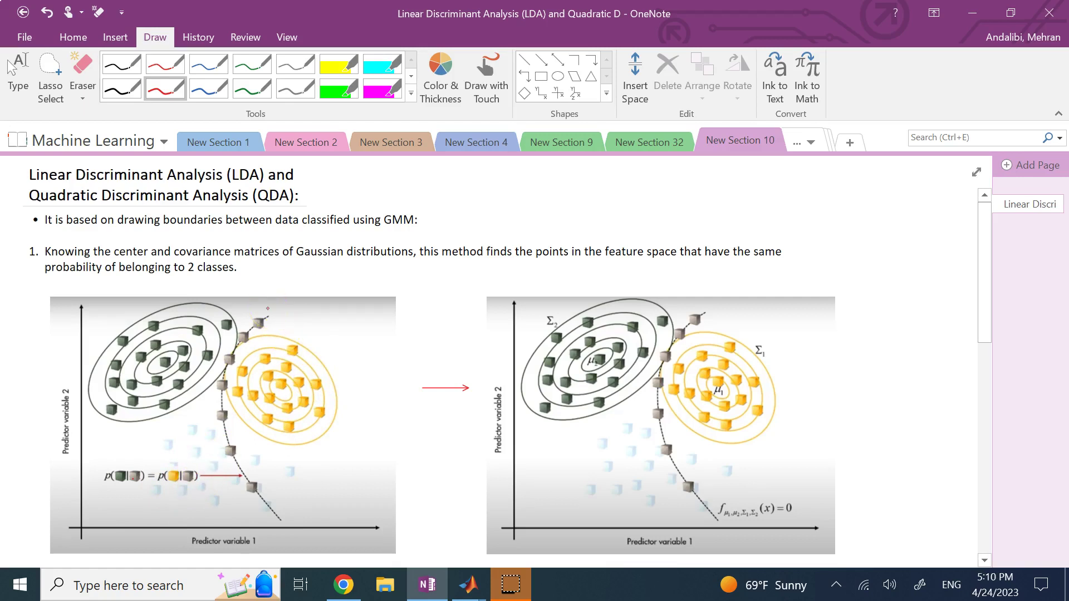
Step: Underline 'the same probability of belonging to 2 classes' and the p(...)=p(...) formula, extending its arrow
left_click_drag(740, 261, 791, 263)
left_click_drag(44, 280, 237, 280)
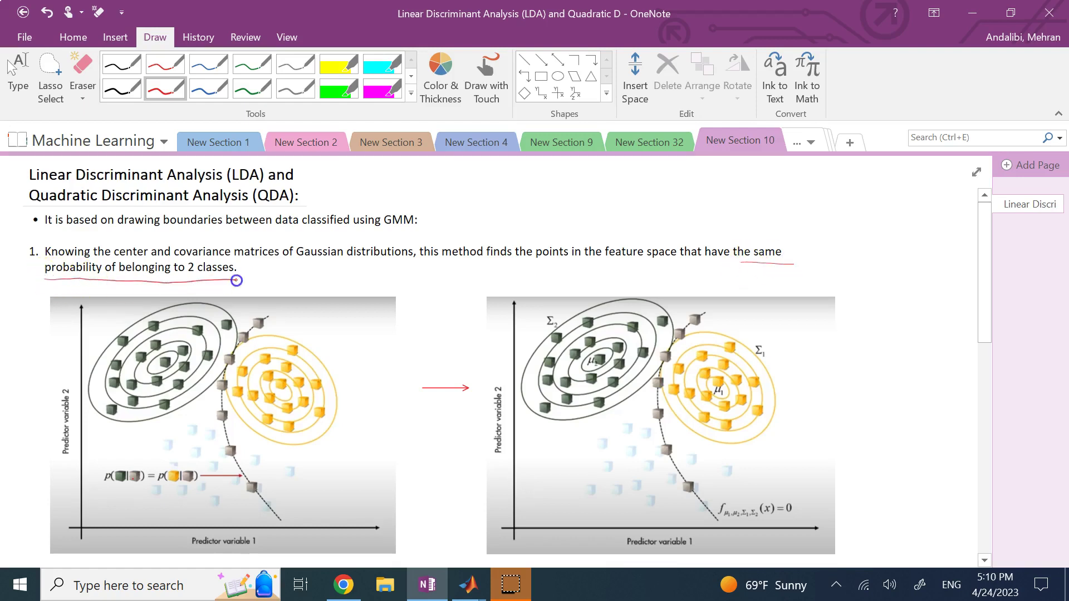
left_click_drag(109, 490, 194, 490)
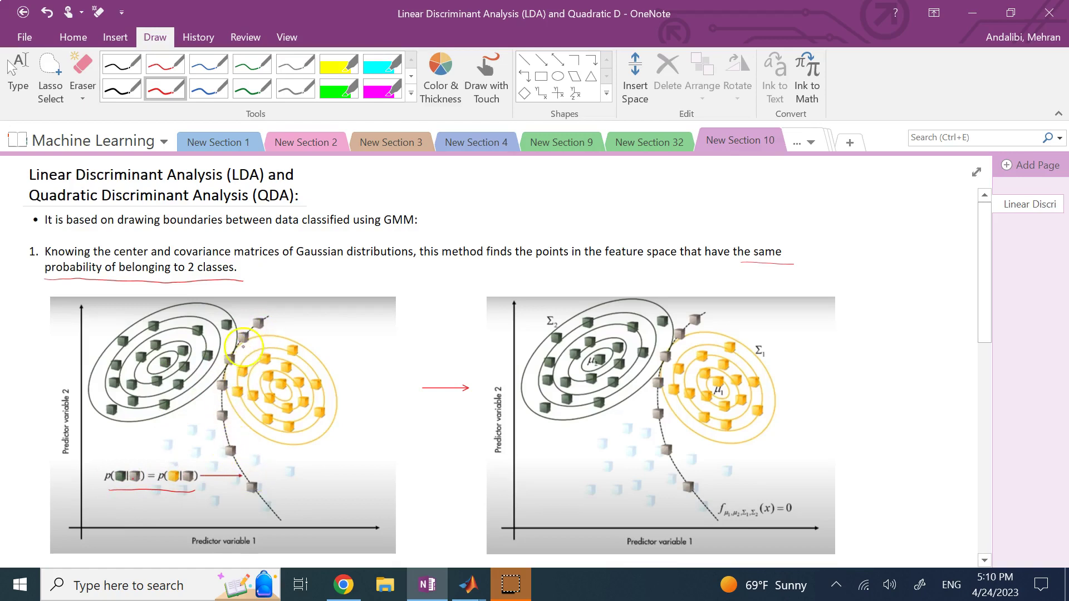
mouse_move(226, 476)
left_mouse_down()
mouse_move(243, 475)
mouse_move(139, 468)
left_mouse_up()
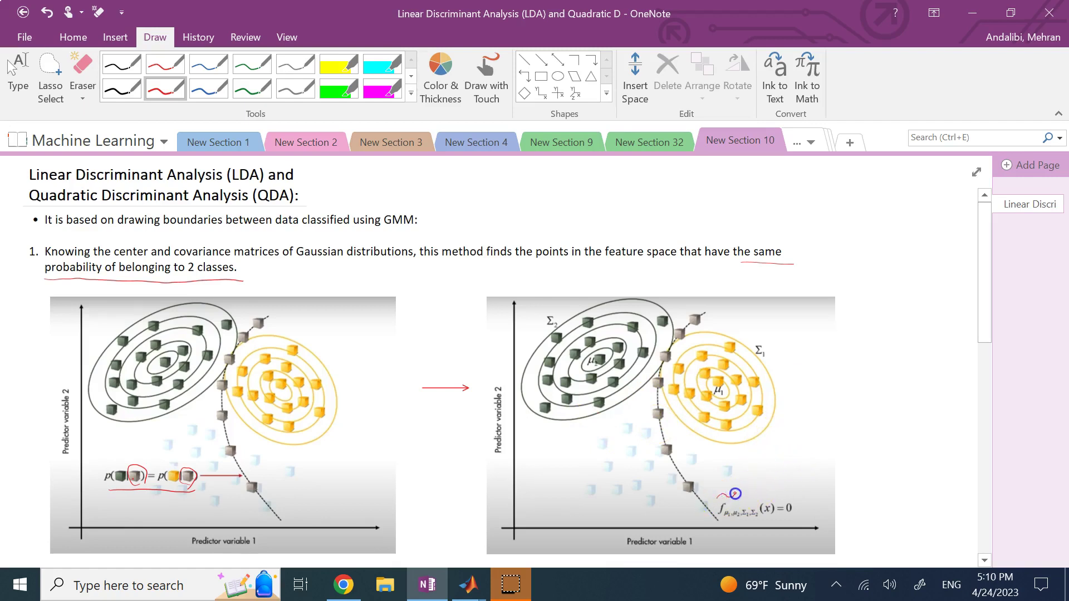
Step: Circle the f(x)=0 label in red and erase the stray circle near the left formula
mouse_move(735, 494)
left_mouse_down()
mouse_move(772, 495)
mouse_move(759, 518)
left_mouse_up()
mouse_move(734, 516)
left_mouse_down()
mouse_move(719, 514)
mouse_move(721, 489)
mouse_move(780, 486)
mouse_move(793, 501)
mouse_move(774, 523)
mouse_move(751, 524)
left_mouse_up()
left_click(82, 72)
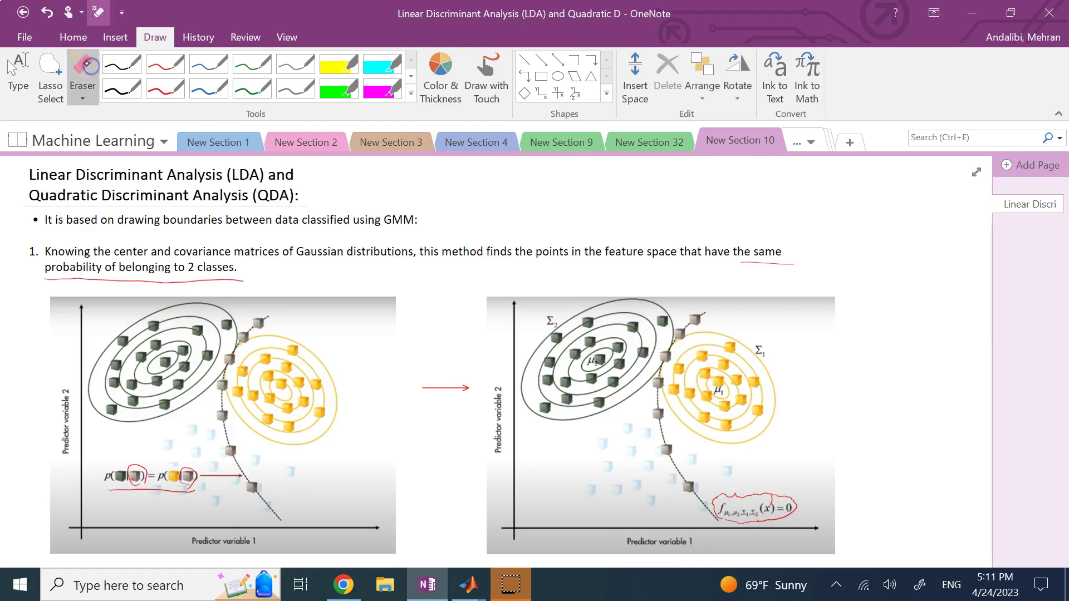
mouse_move(189, 478)
left_mouse_down()
mouse_move(156, 480)
mouse_move(204, 472)
mouse_move(91, 489)
mouse_move(106, 458)
mouse_move(201, 457)
mouse_move(198, 492)
left_mouse_up()
Step: Draw a red arrow from the left formula to f(x)=0, then scroll to section 2
left_click(165, 88)
left_click(101, 491)
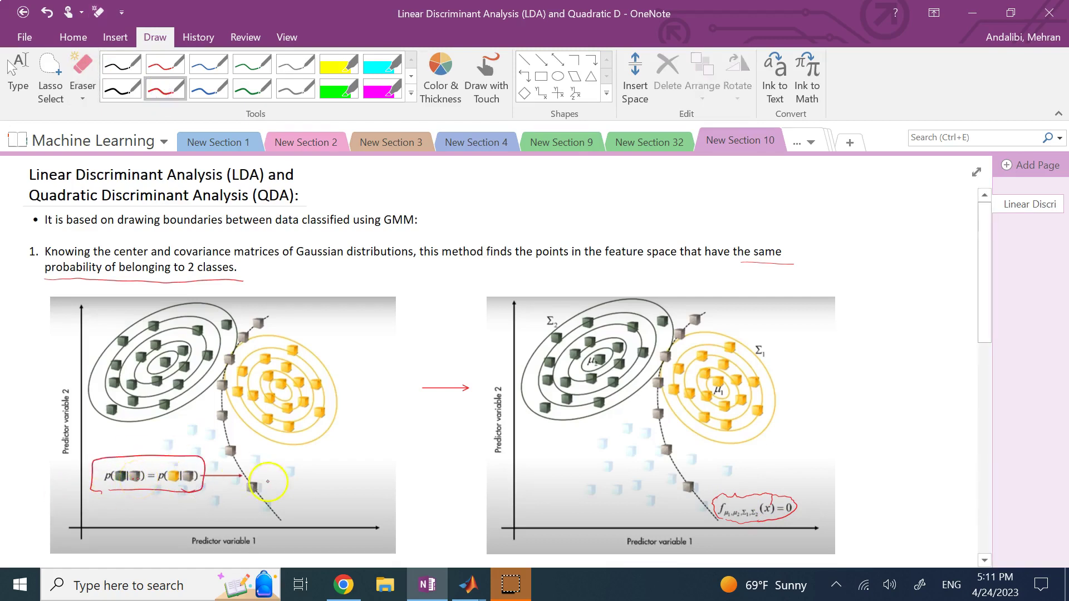
mouse_move(195, 453)
left_mouse_down()
mouse_move(246, 442)
mouse_move(564, 479)
mouse_move(699, 508)
mouse_move(194, 450)
mouse_move(211, 454)
left_mouse_up()
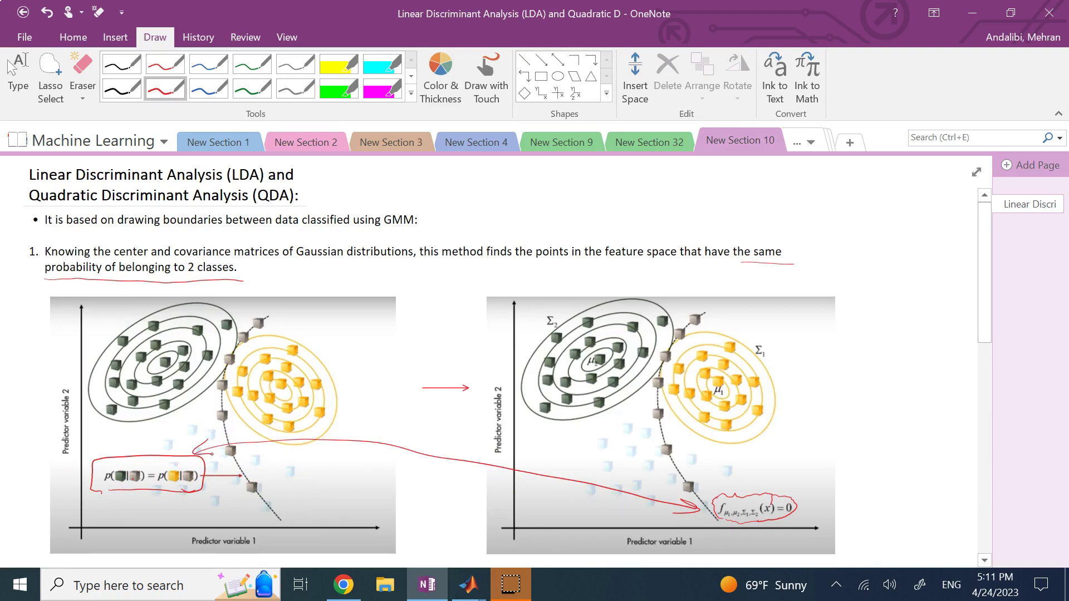
scroll(61, 215, "down", 6)
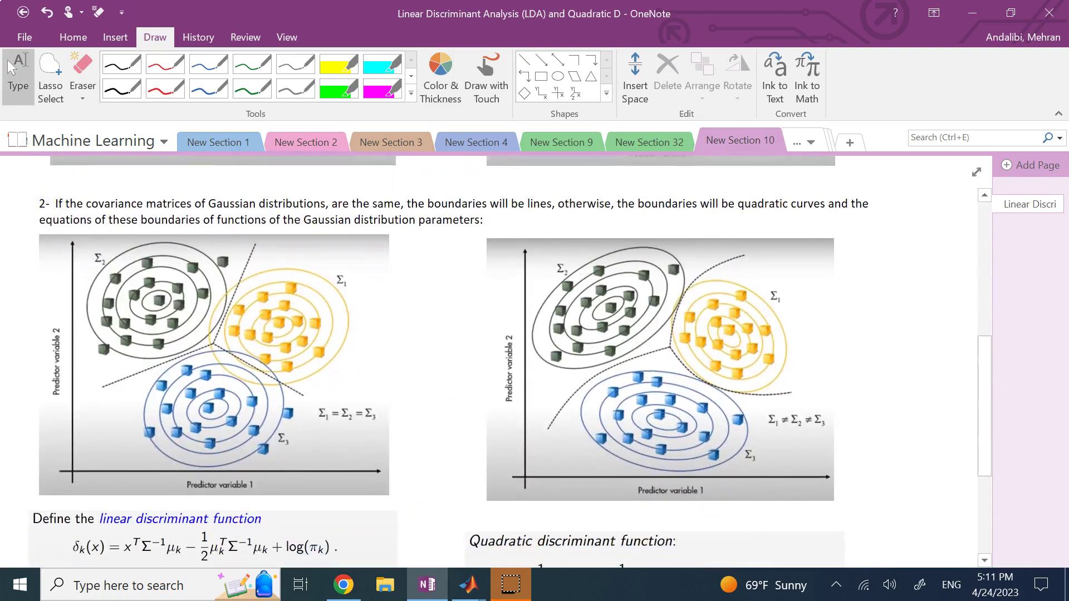
Step: Underline in red the equal-covariance condition and the Σ1 = Σ2 = Σ3 and Σ1 ≠ Σ2 ≠ Σ3 labels
left_click(165, 89)
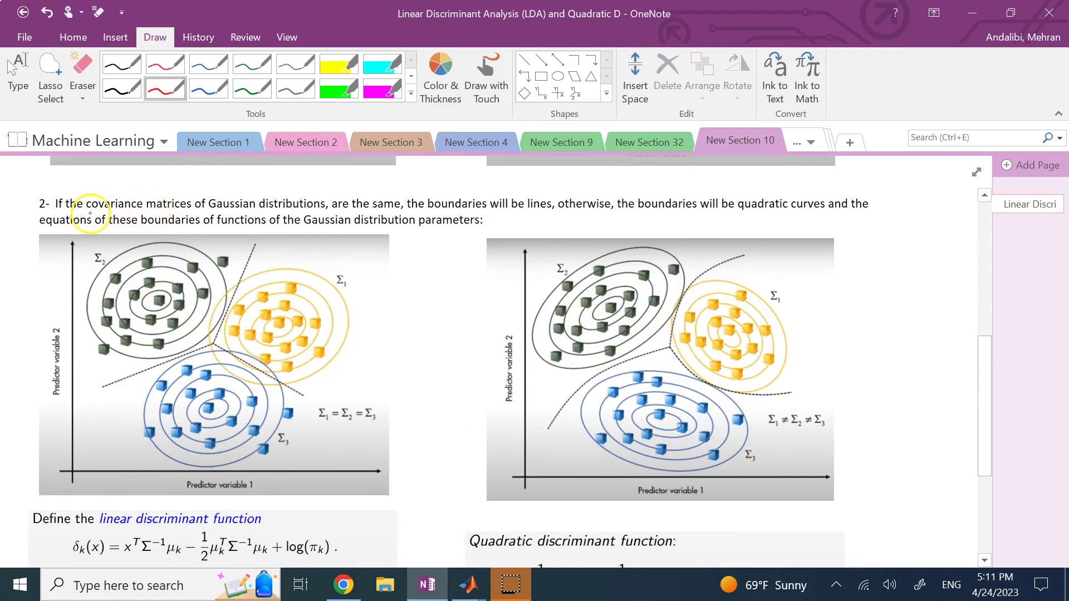
left_click_drag(88, 211, 402, 211)
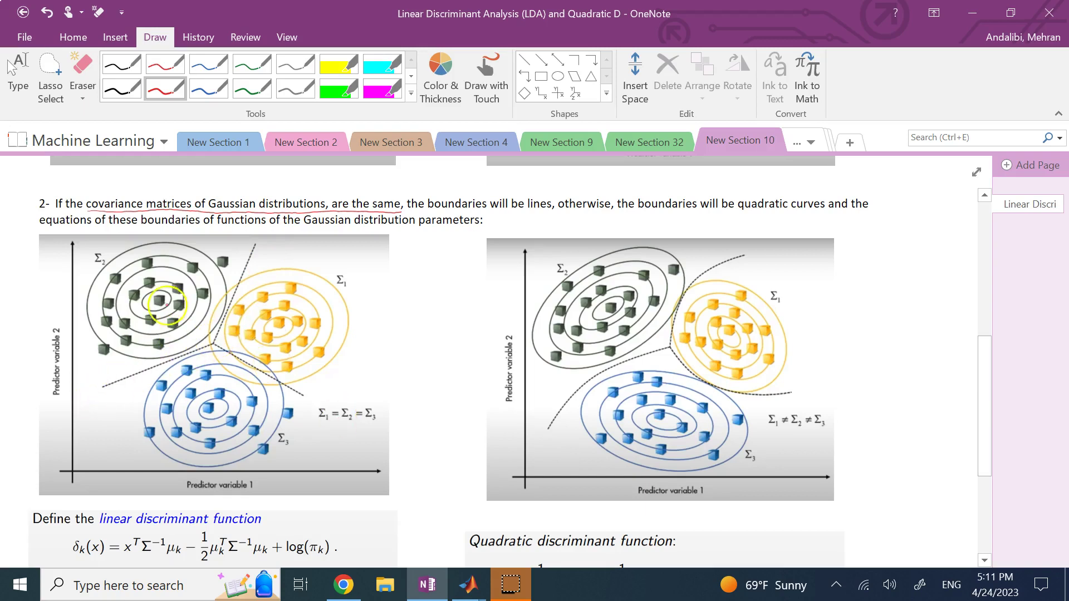
left_click_drag(310, 427, 384, 425)
left_click_drag(764, 429, 835, 437)
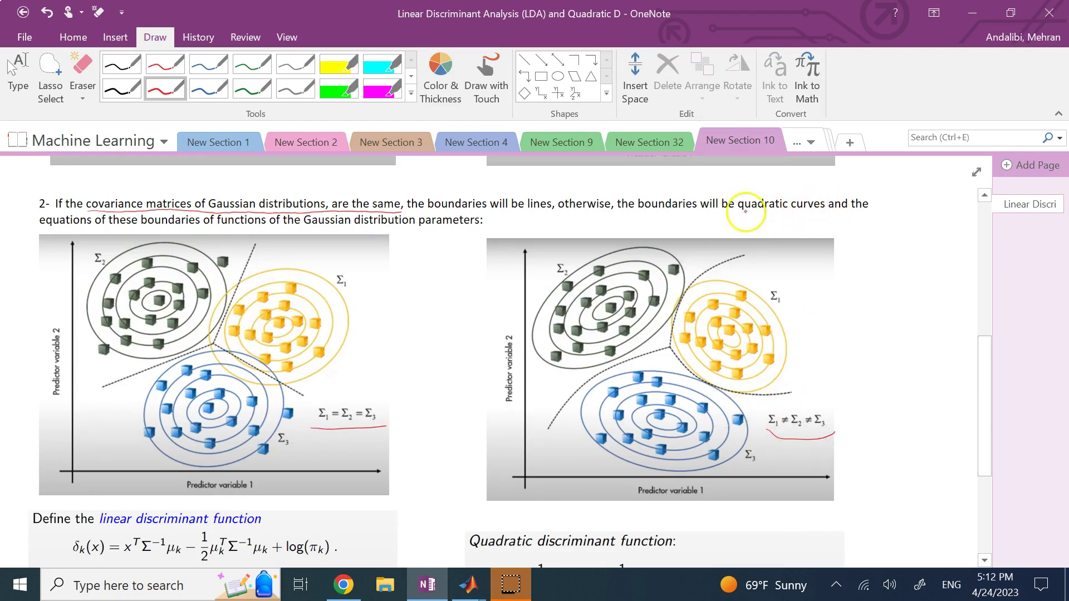
Step: Underline 'boundaries will be quadratic curves' and both discriminant function headings in red
left_click_drag(649, 213, 804, 216)
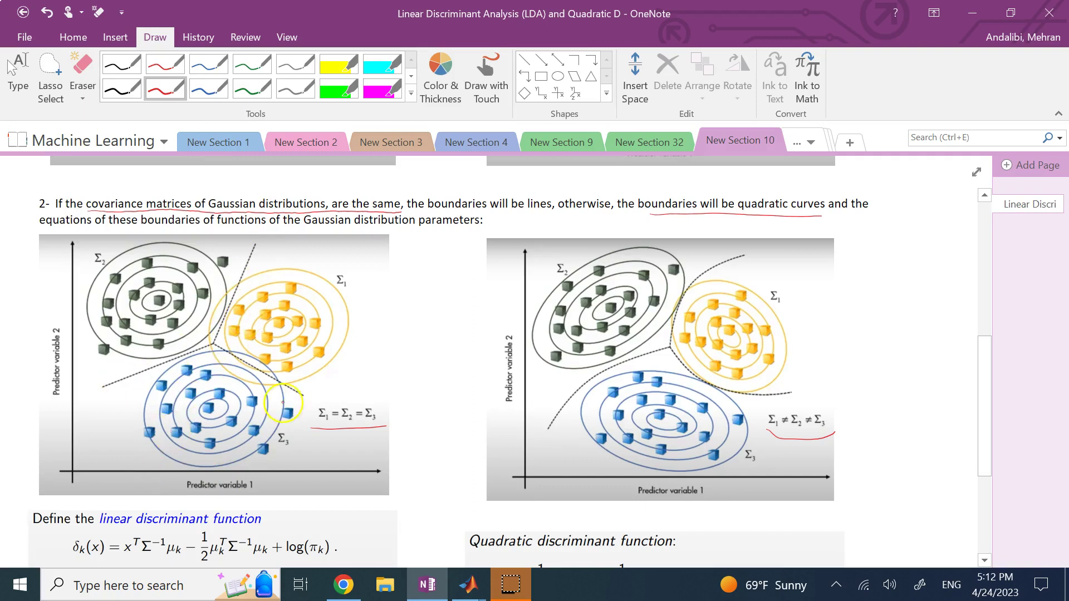
left_click_drag(101, 530, 260, 522)
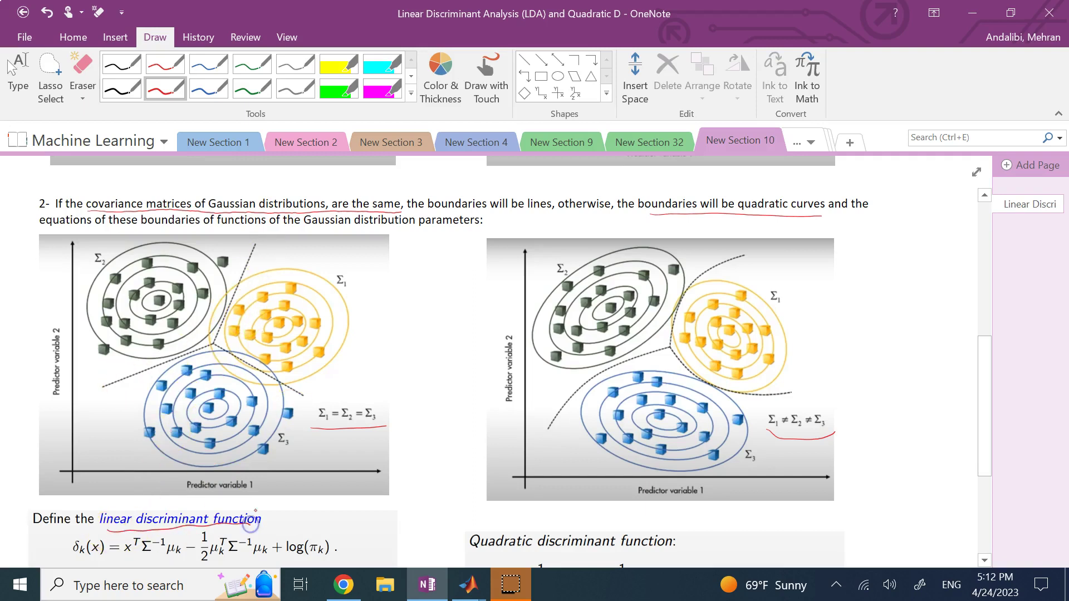
left_click_drag(478, 552, 676, 548)
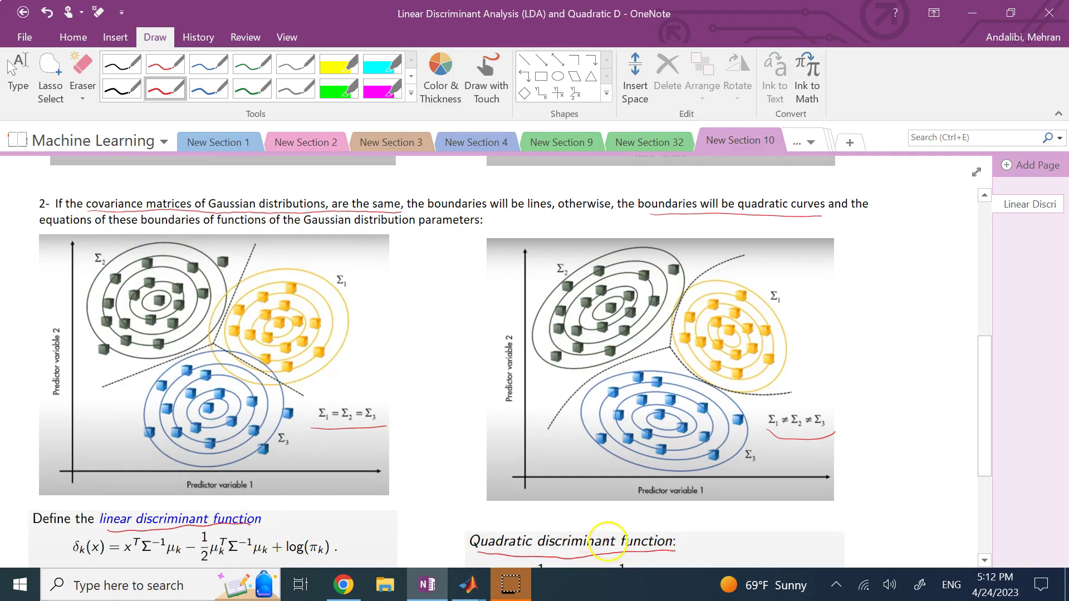
Step: Scroll to the formula boxes and underline δk(x) and its first term in red
scroll(603, 542, "down", 5)
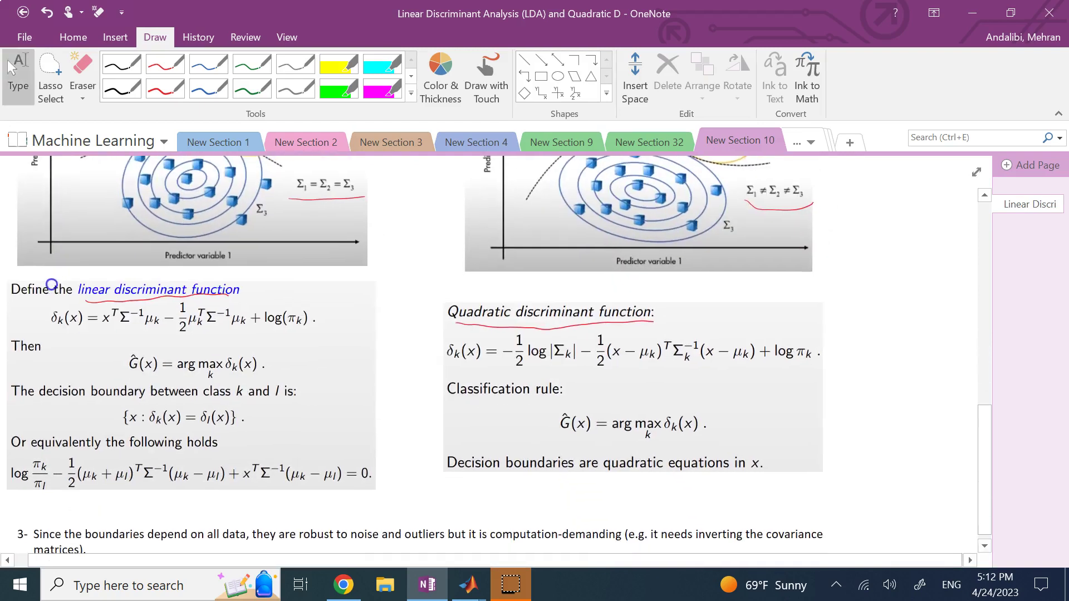
scroll(127, 371, "down", 1)
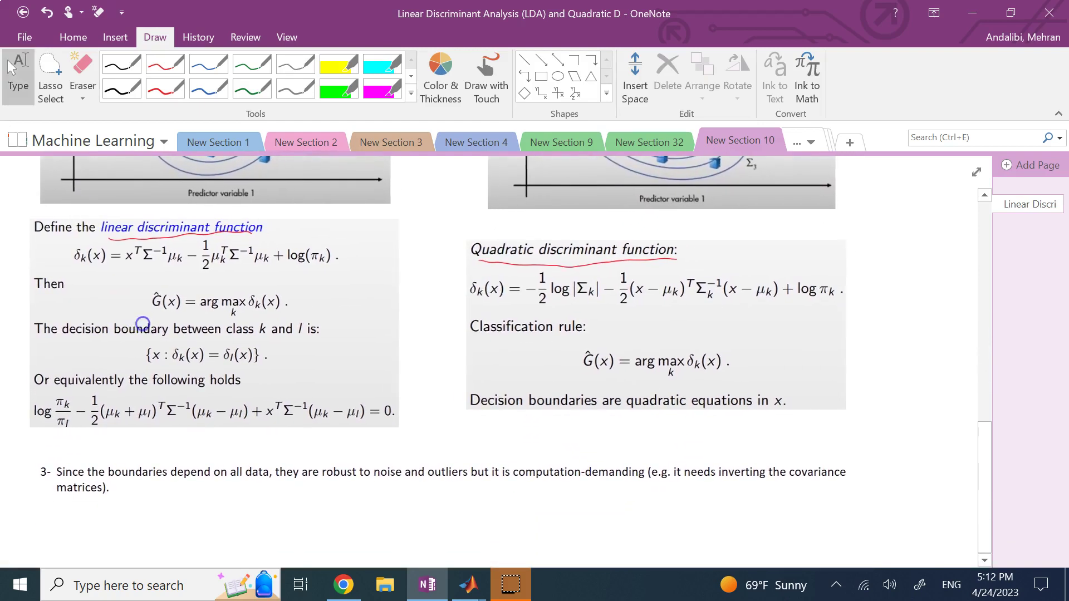
scroll(142, 323, "down", 1)
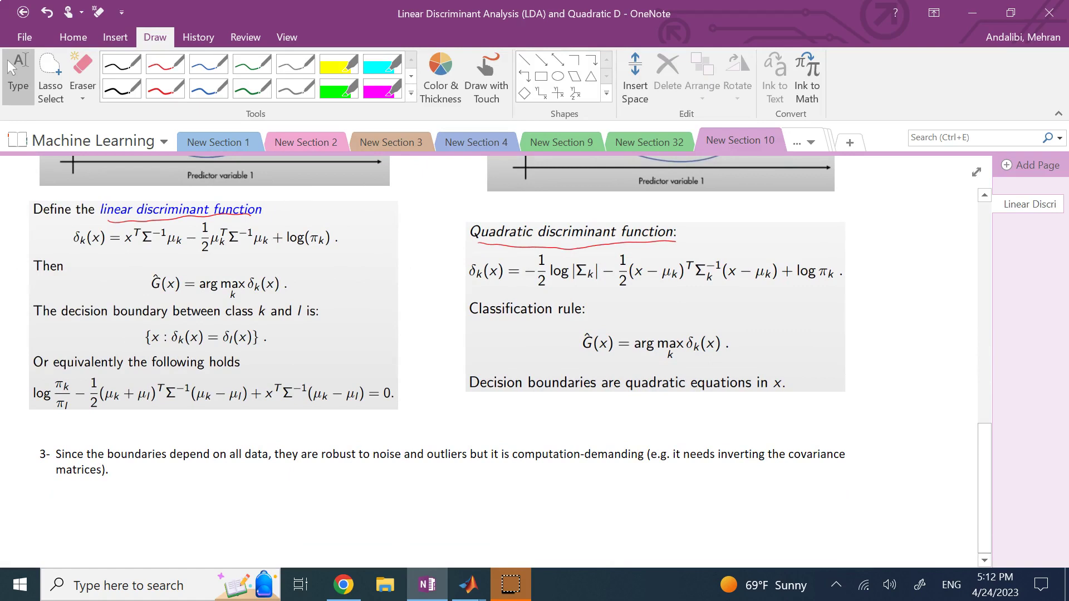
scroll(97, 534, "up", 2)
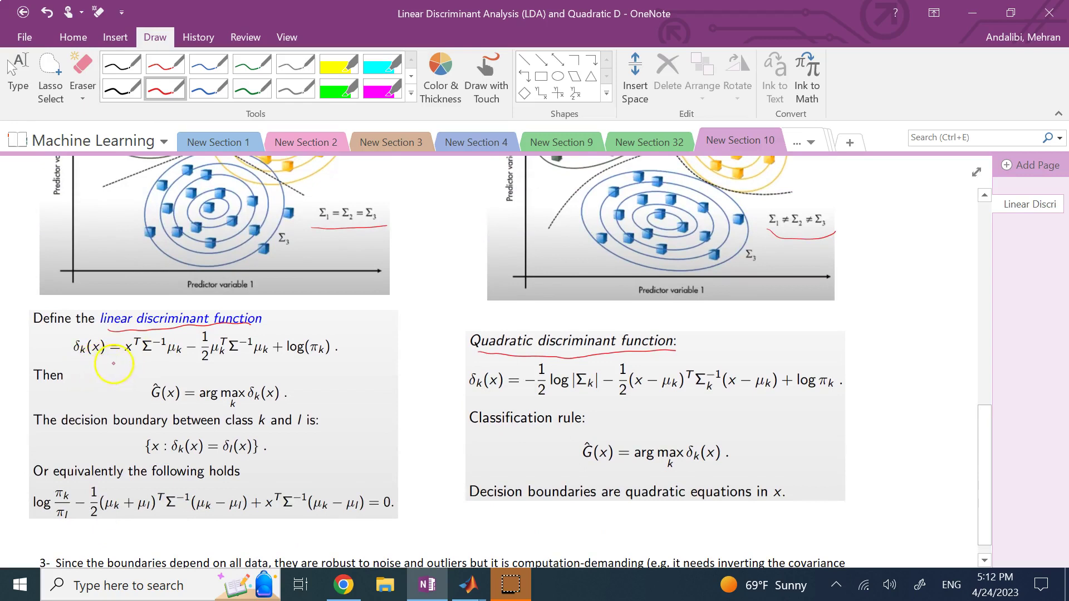
scroll(212, 329, "up", 1)
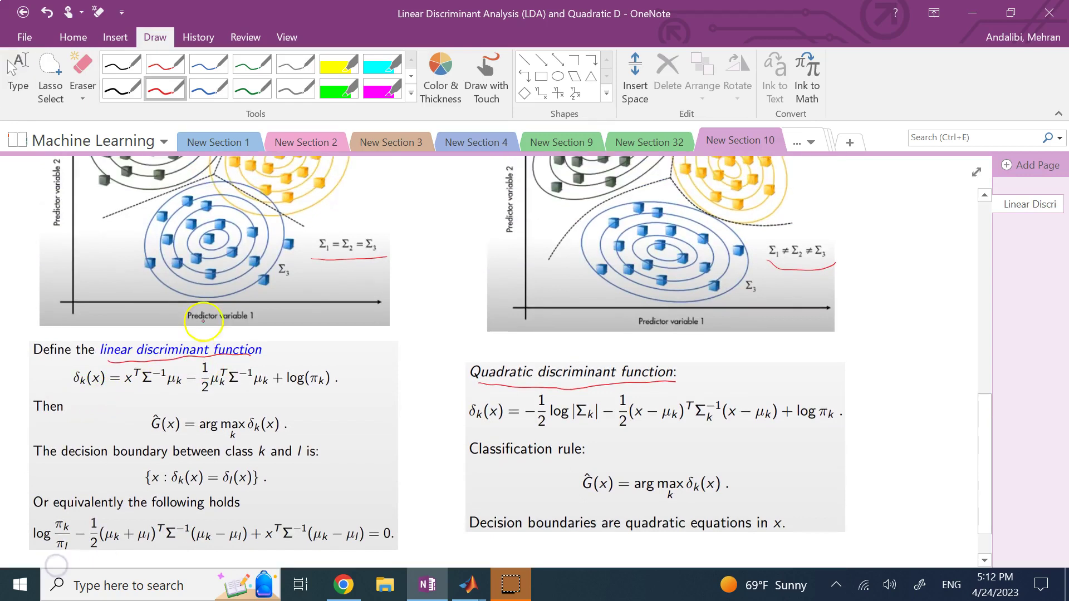
scroll(203, 322, "up", 1)
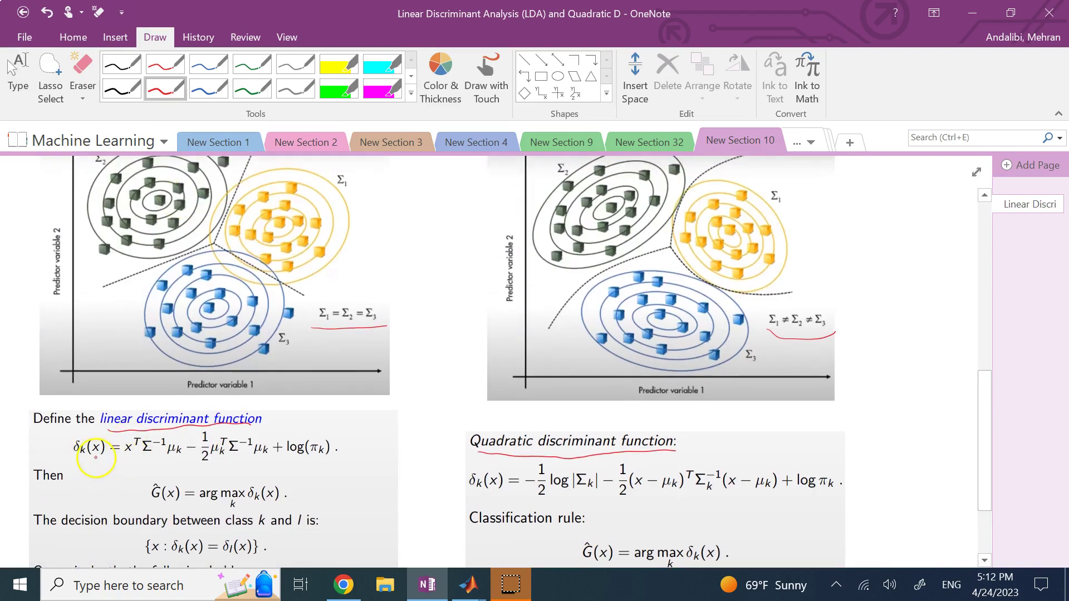
left_click_drag(90, 456, 104, 455)
left_click_drag(127, 462, 168, 462)
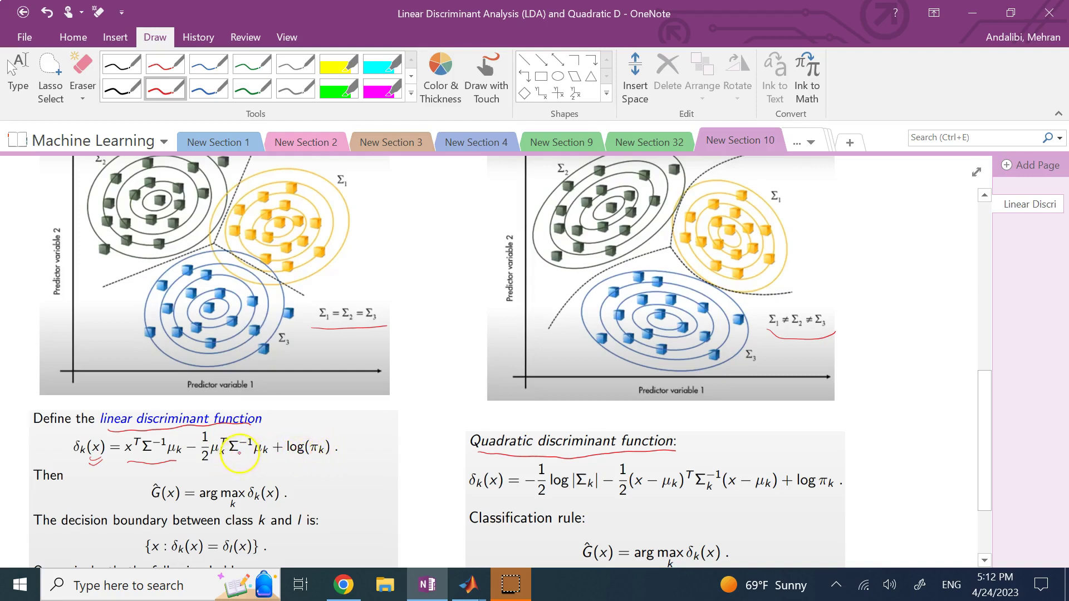
Step: Mark a k beneath the Σ⁻¹ term and underline the rest of the linear discriminant equation
left_click_drag(238, 450, 245, 460)
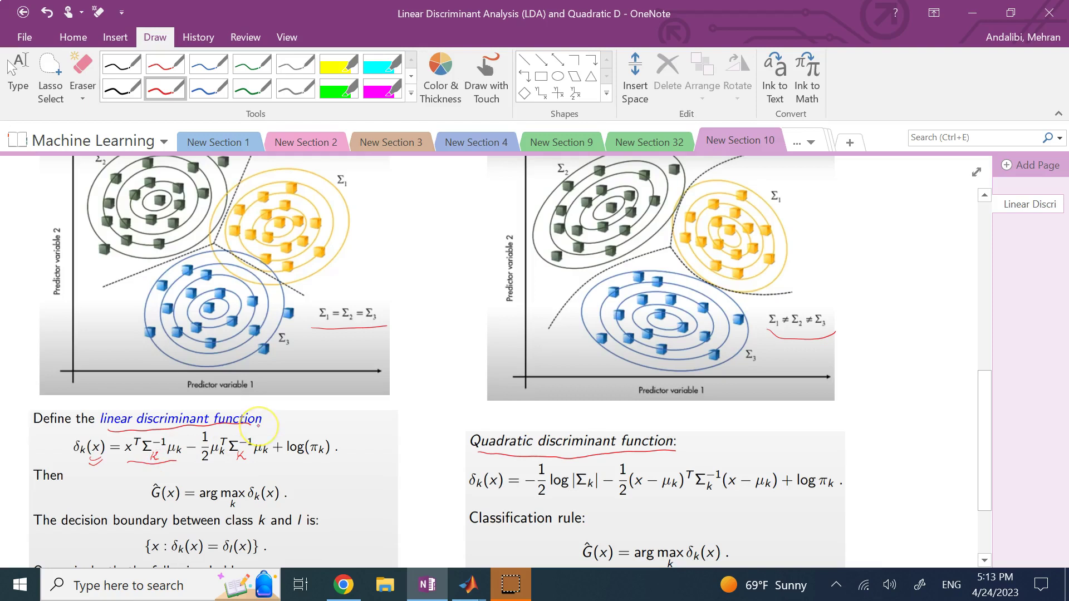
mouse_move(182, 462)
left_mouse_down()
mouse_move(265, 465)
mouse_move(337, 459)
left_mouse_up()
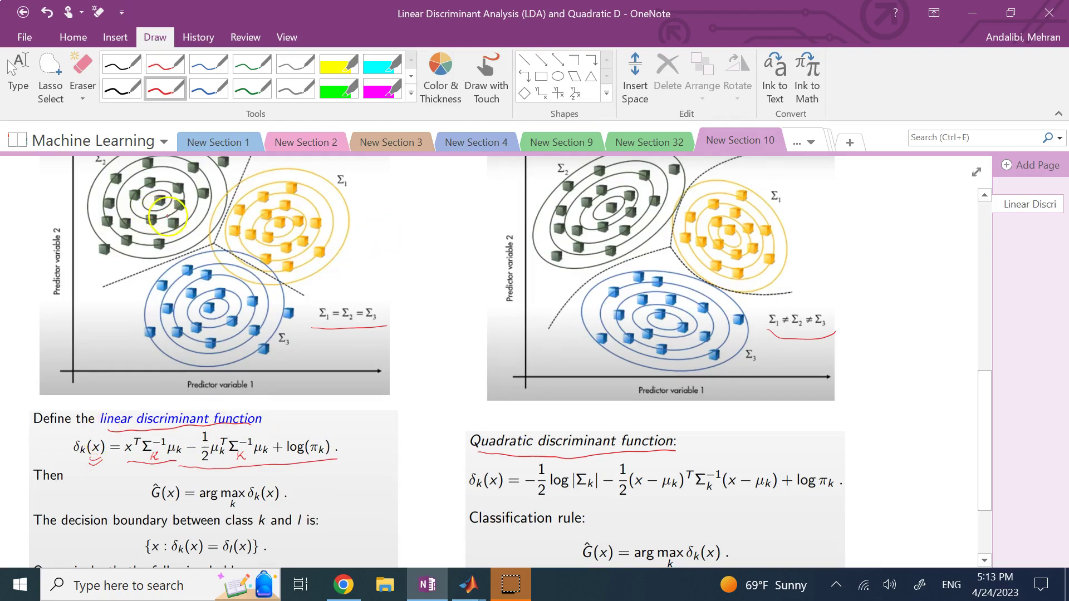
scroll(164, 215, "down", 3)
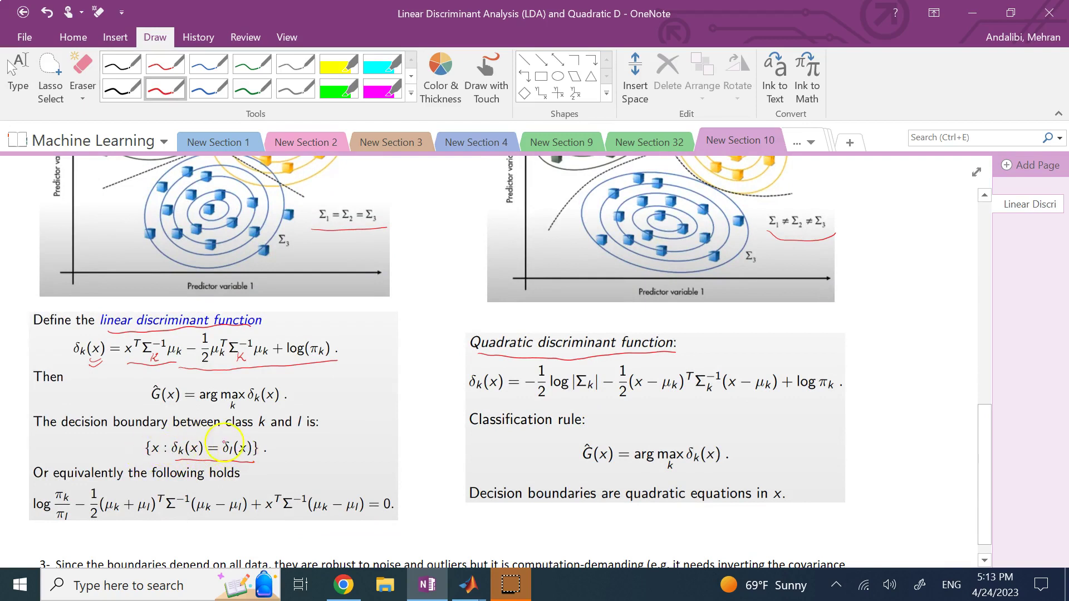
scroll(228, 450, "up", 5)
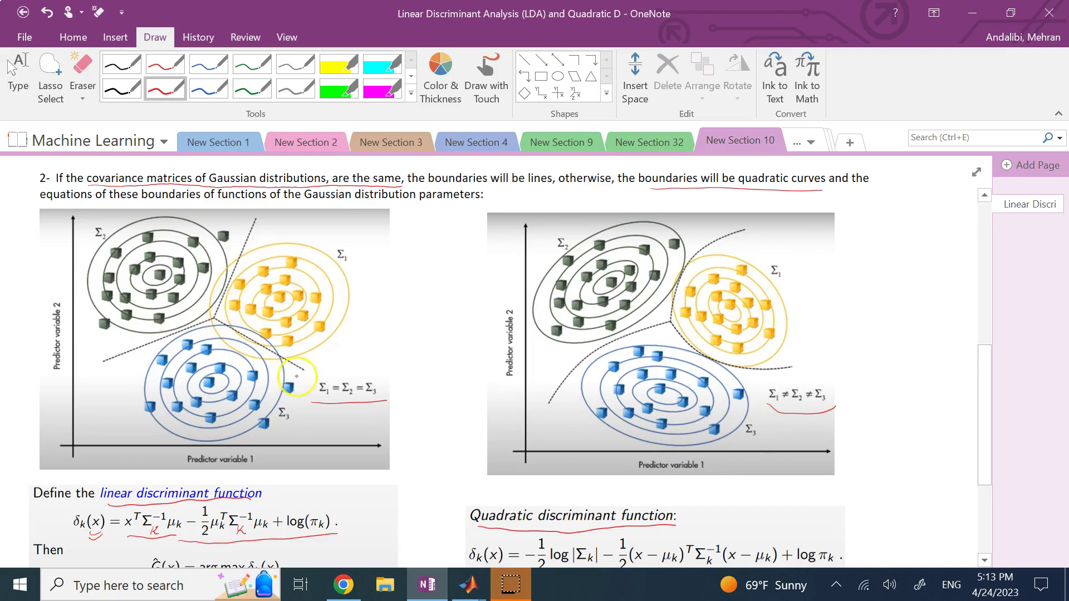
Step: Draw a red box around the 'Or equivalently' boundary equation ending in = 0
scroll(30, 343, "down", 5)
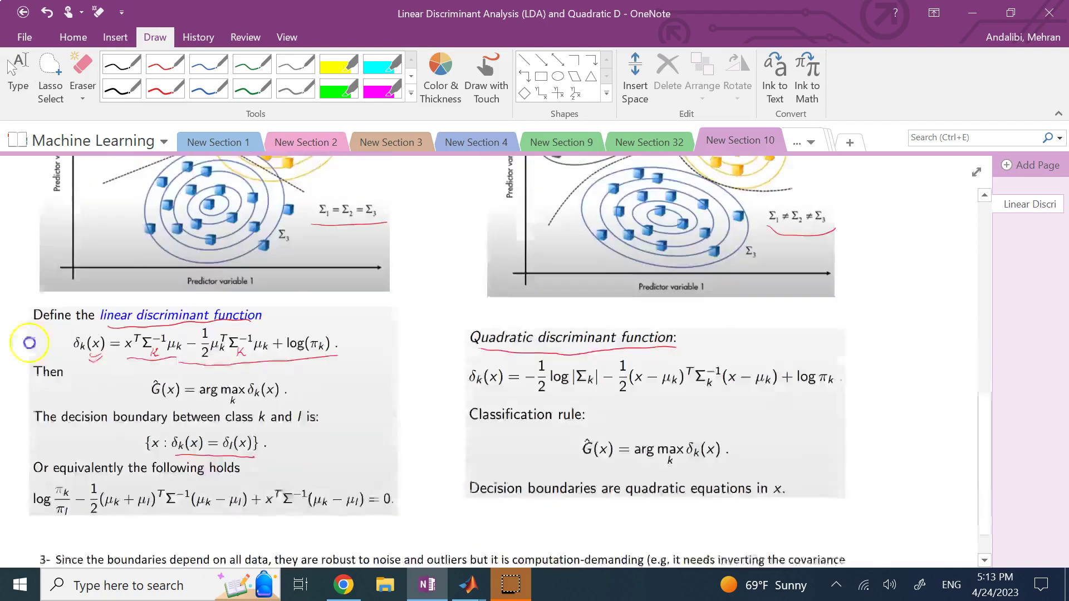
scroll(30, 343, "down", 2)
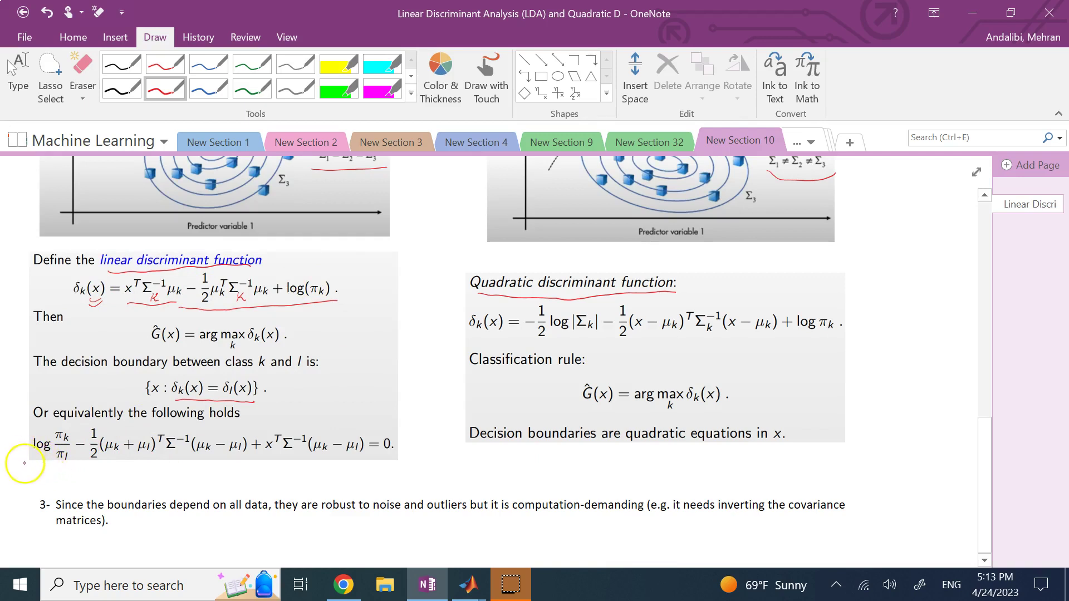
mouse_move(25, 467)
left_mouse_down()
mouse_move(28, 433)
mouse_move(52, 429)
mouse_move(380, 422)
mouse_move(400, 435)
mouse_move(395, 469)
mouse_move(43, 474)
left_mouse_up()
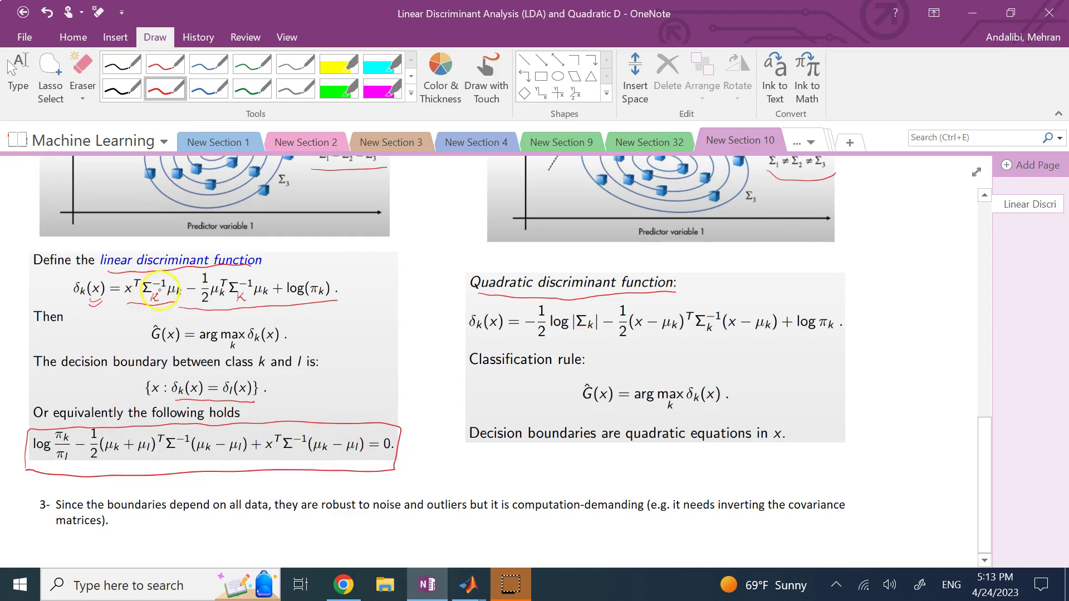
scroll(160, 288, "up", 2)
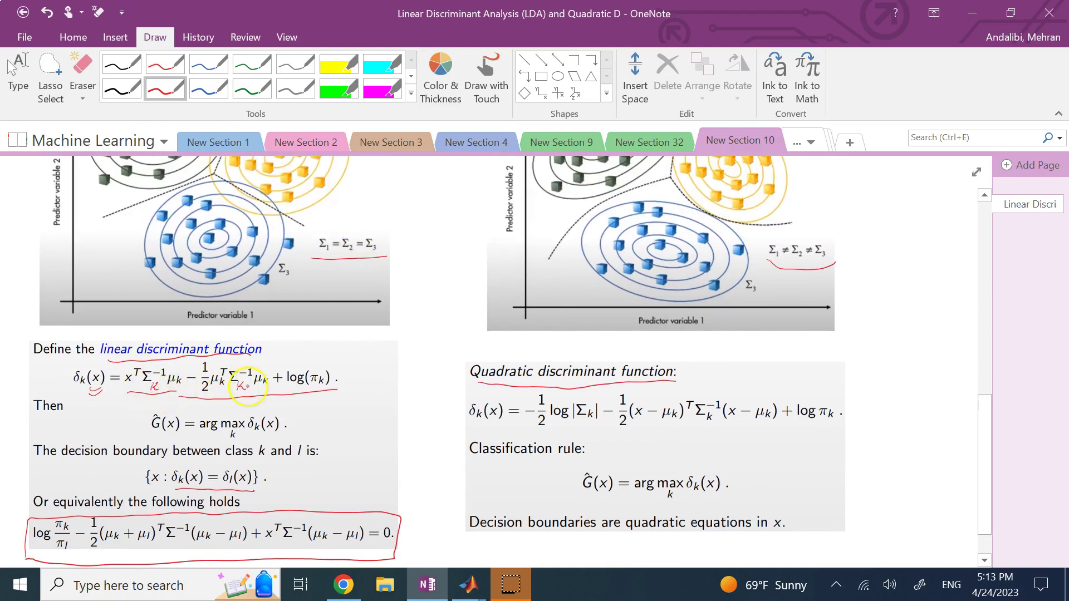
Step: Erase the red k marks under both Σ⁻¹ terms
left_click(83, 69)
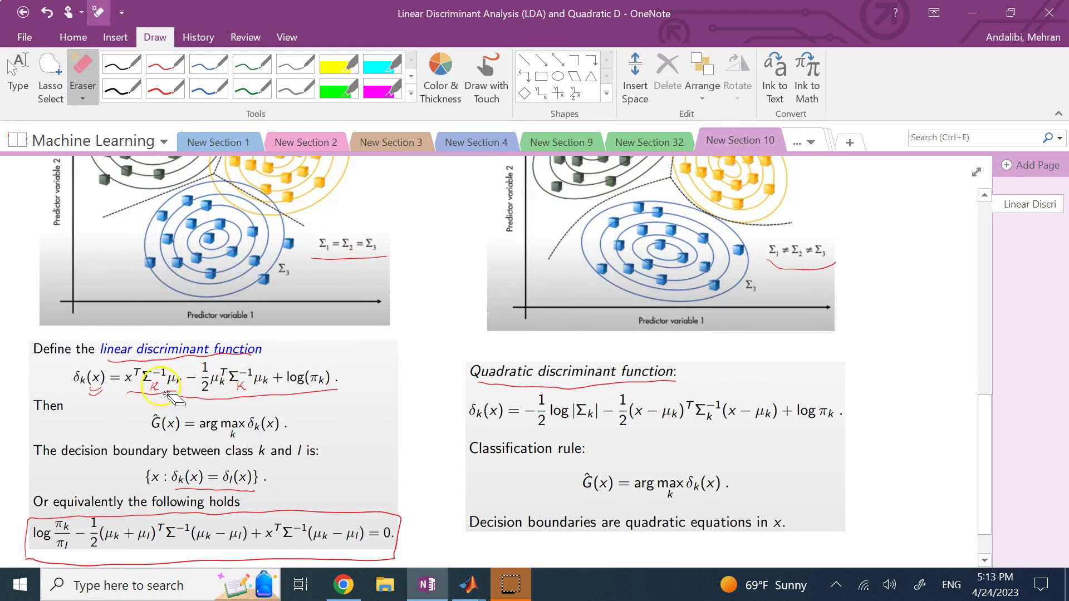
left_click_drag(151, 382, 156, 385)
left_click_drag(238, 383, 243, 388)
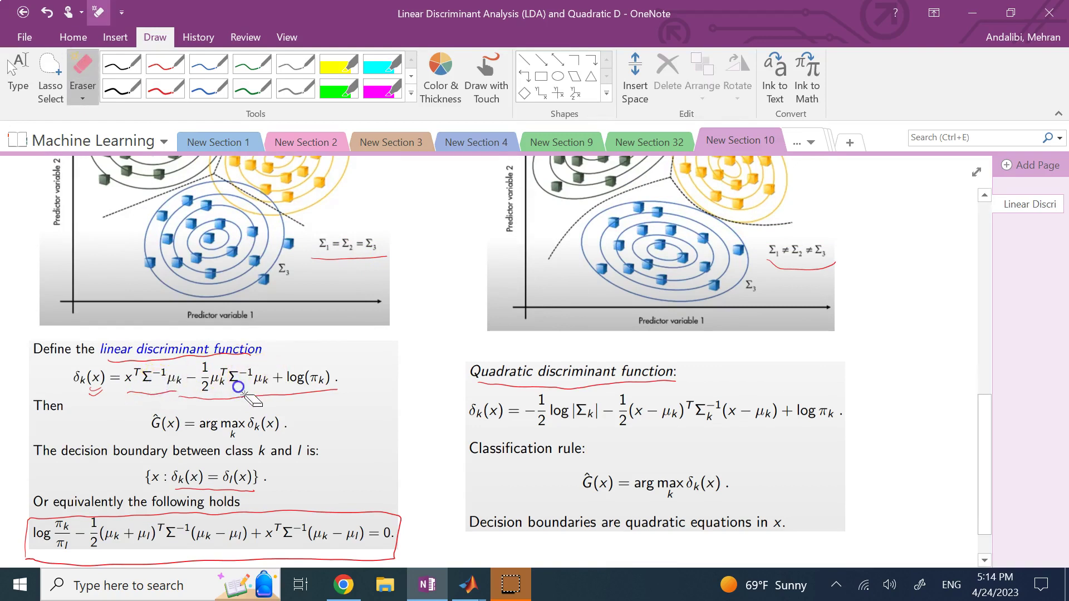
scroll(62, 396, "down", 2)
scroll(62, 396, "down", 1)
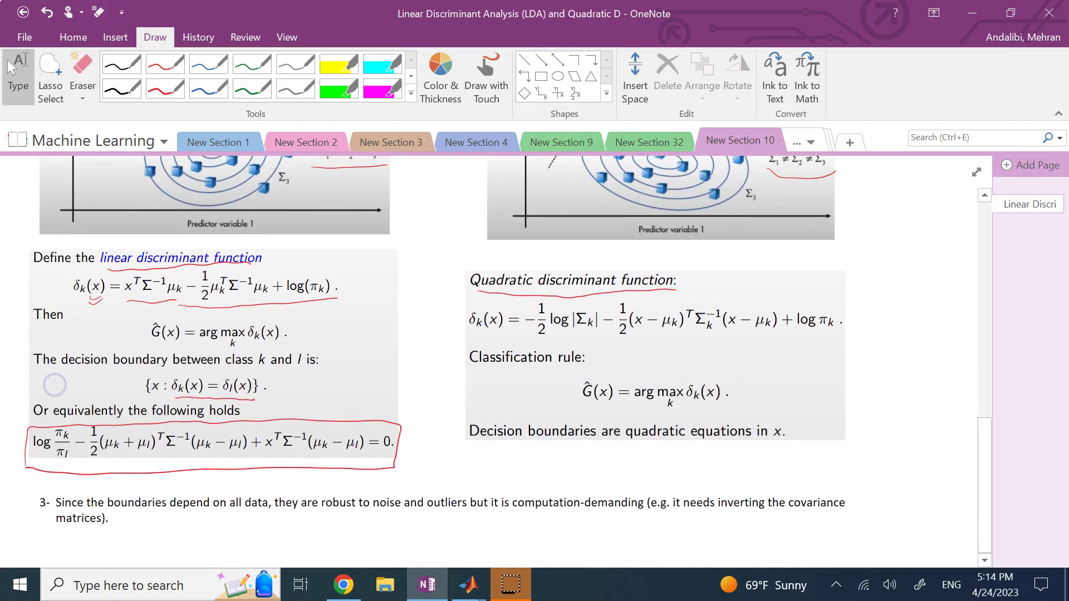
Step: Handwrite Σk = Σl = Σ in red beside the boundary set and underline the boxed equation's terms
left_click(165, 89)
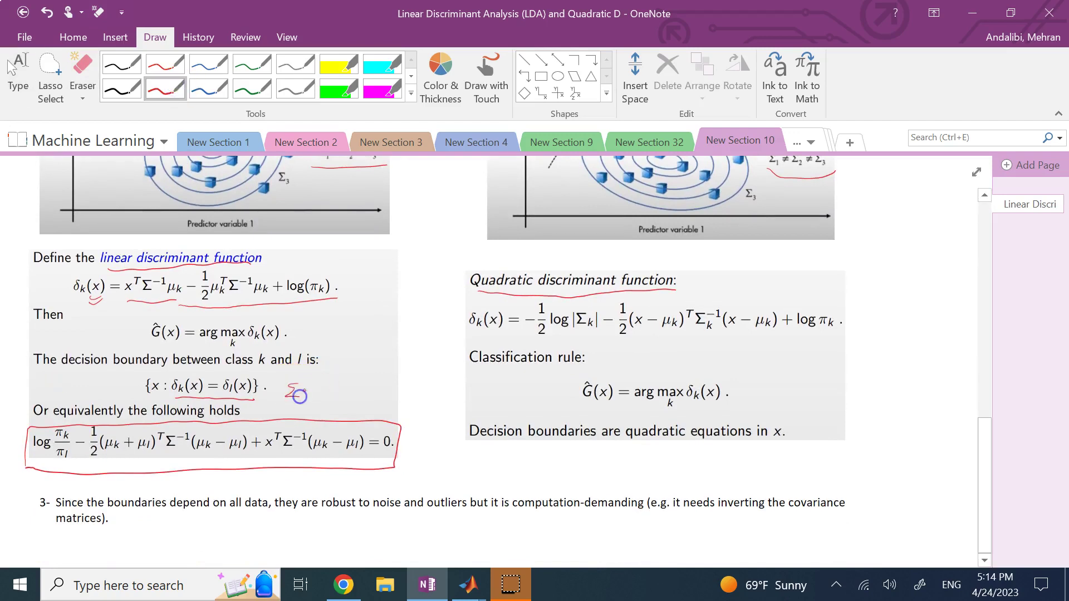
left_click_drag(320, 397, 353, 398)
left_click(371, 394)
left_click(295, 448)
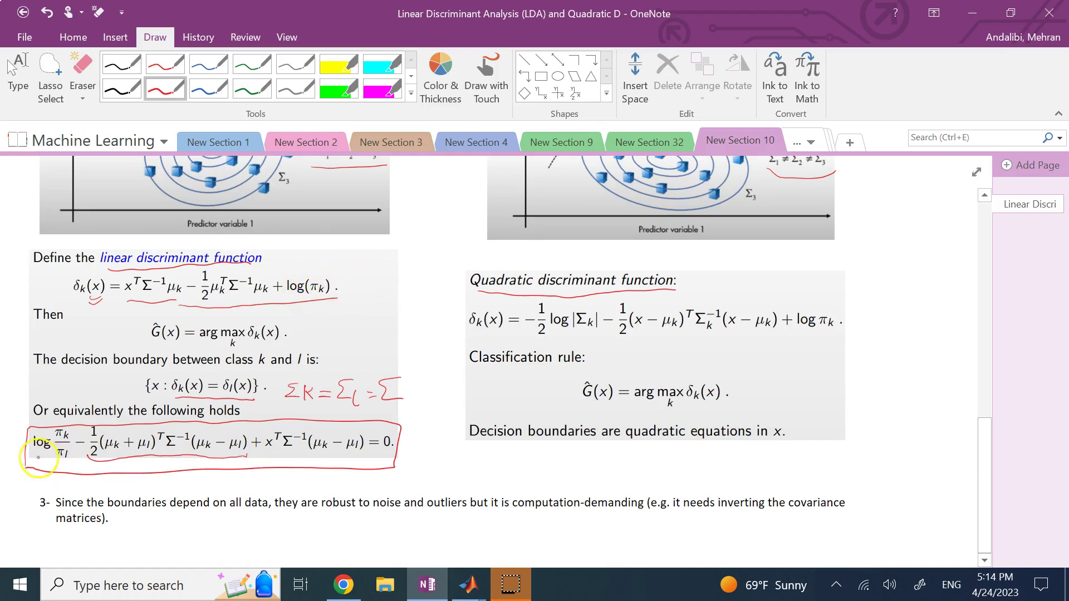
left_click_drag(29, 453, 56, 464)
left_click(74, 473)
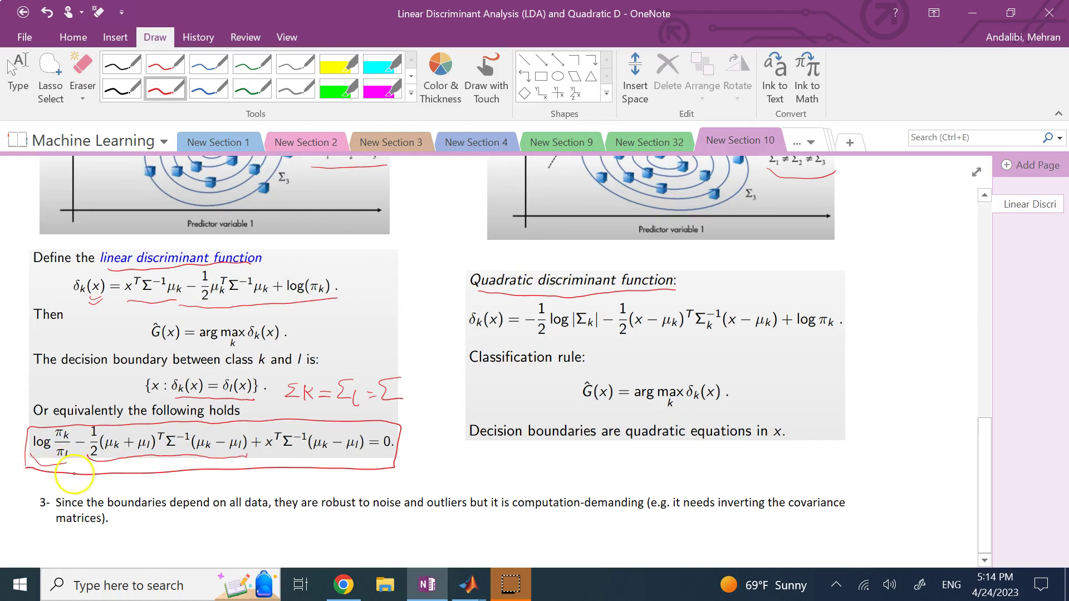
Step: Outline the ½(μk + μl)ᵀΣ⁻¹(μk − μl) term and circle xᵀΣ⁻¹(μk − μl) in green
left_click(83, 72)
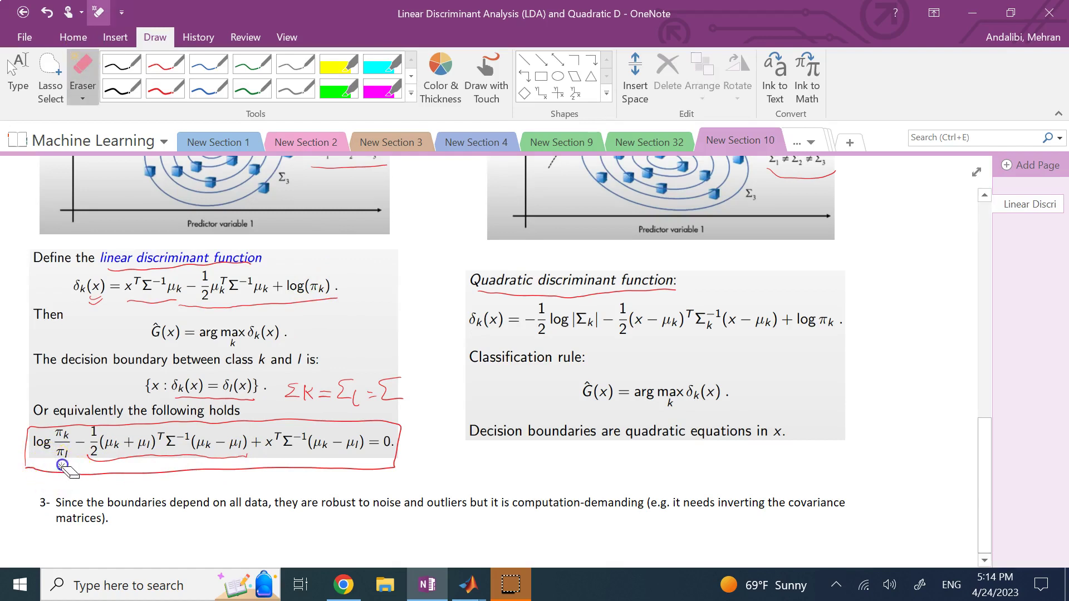
left_click(251, 89)
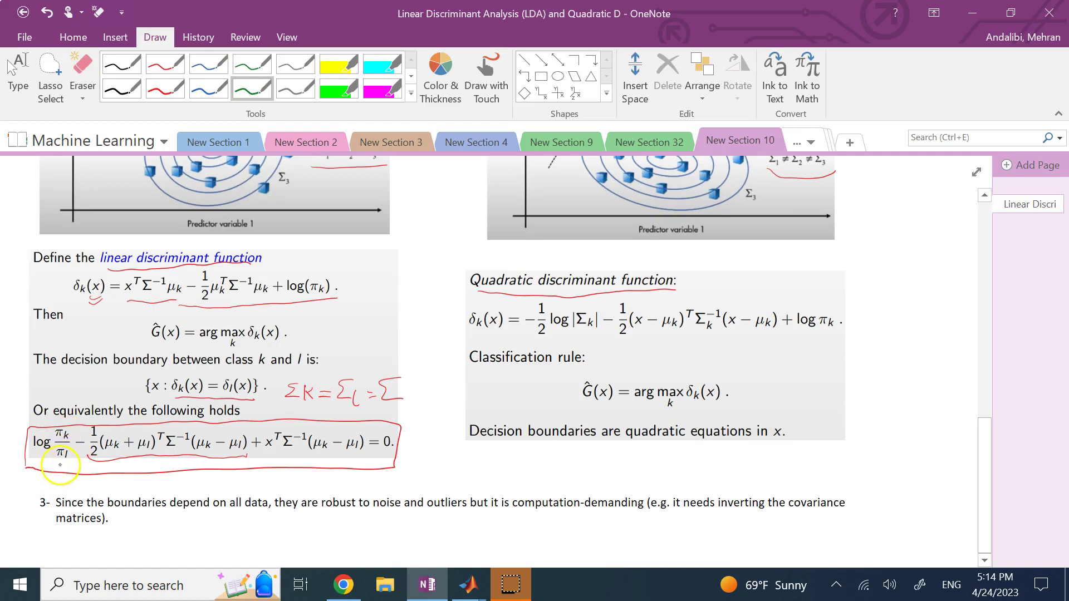
mouse_move(27, 458)
left_mouse_down()
mouse_move(69, 448)
mouse_move(239, 453)
left_mouse_up()
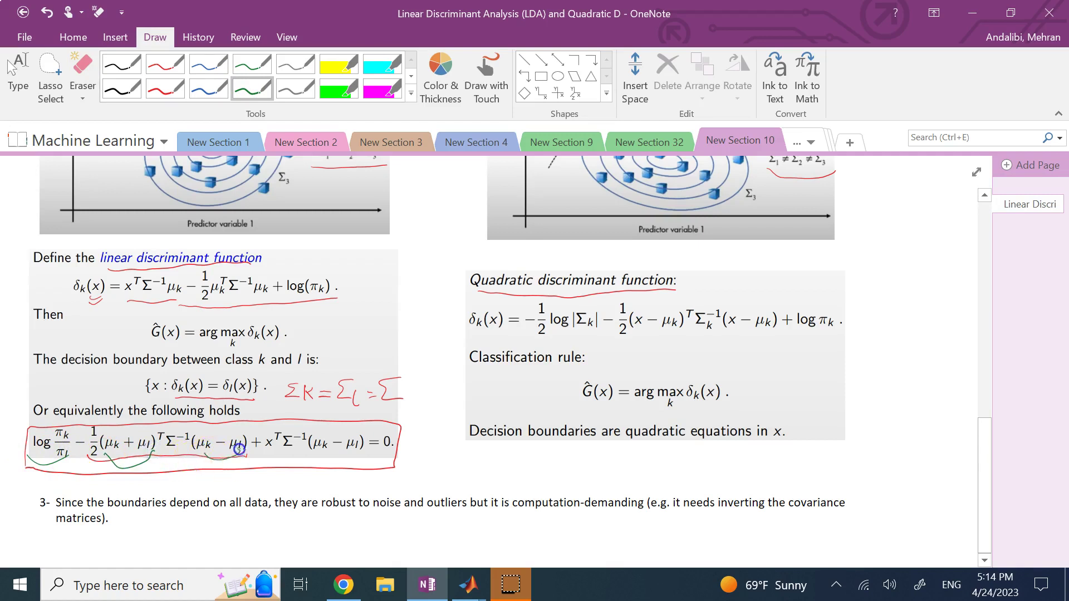
left_click_drag(163, 456, 182, 454)
mouse_move(91, 473)
left_mouse_down()
mouse_move(77, 431)
mouse_move(148, 415)
mouse_move(249, 417)
mouse_move(252, 469)
mouse_move(79, 486)
left_mouse_up()
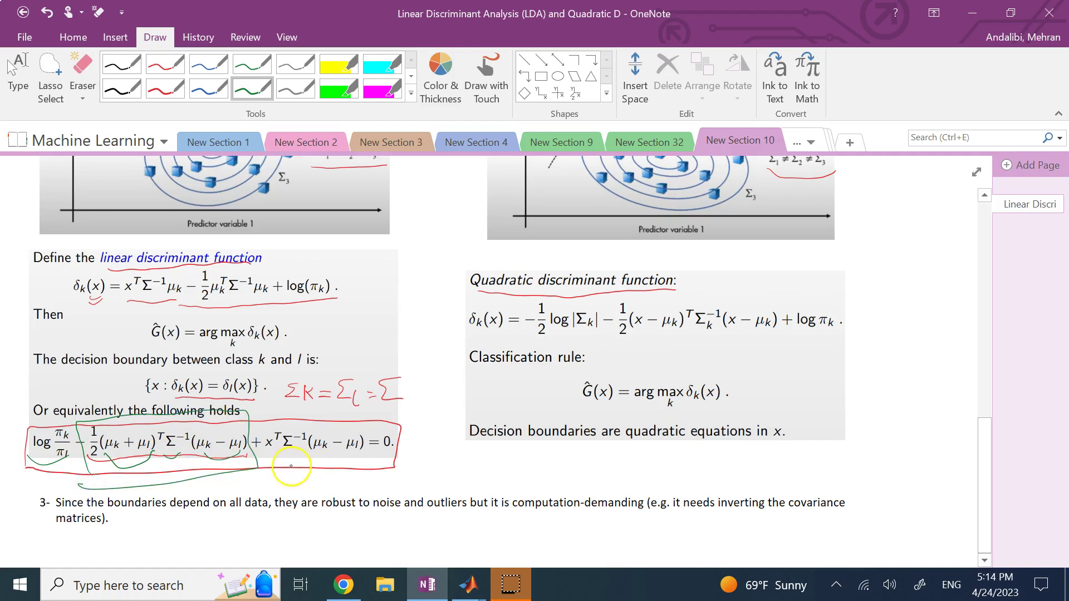
mouse_move(325, 457)
left_mouse_down()
mouse_move(285, 453)
mouse_move(284, 440)
mouse_move(318, 425)
mouse_move(381, 434)
mouse_move(325, 456)
left_mouse_up()
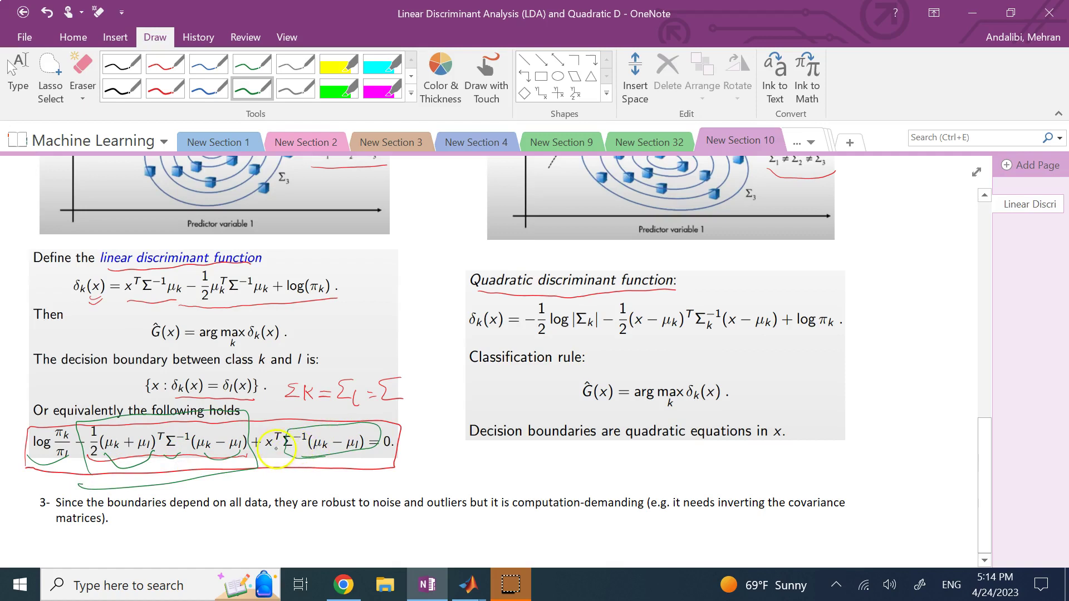
left_click_drag(276, 449, 272, 453)
mouse_move(256, 445)
left_mouse_down()
mouse_move(268, 422)
mouse_move(290, 452)
mouse_move(245, 453)
mouse_move(259, 453)
left_mouse_up()
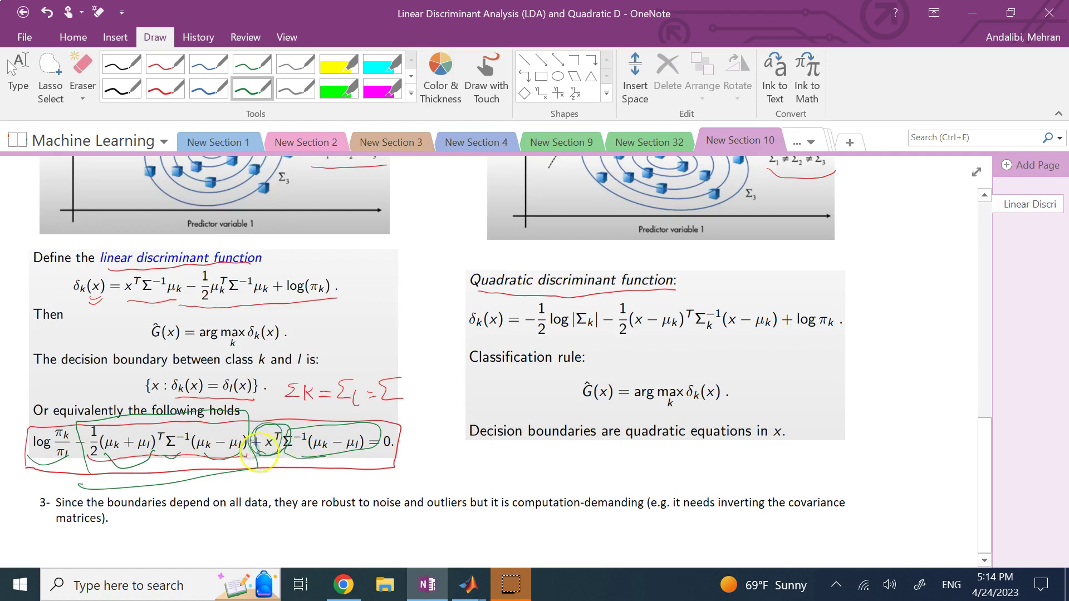
Step: Underline the quadratic discriminant formula in green and circle both of its x terms
scroll(388, 390, "up", 10)
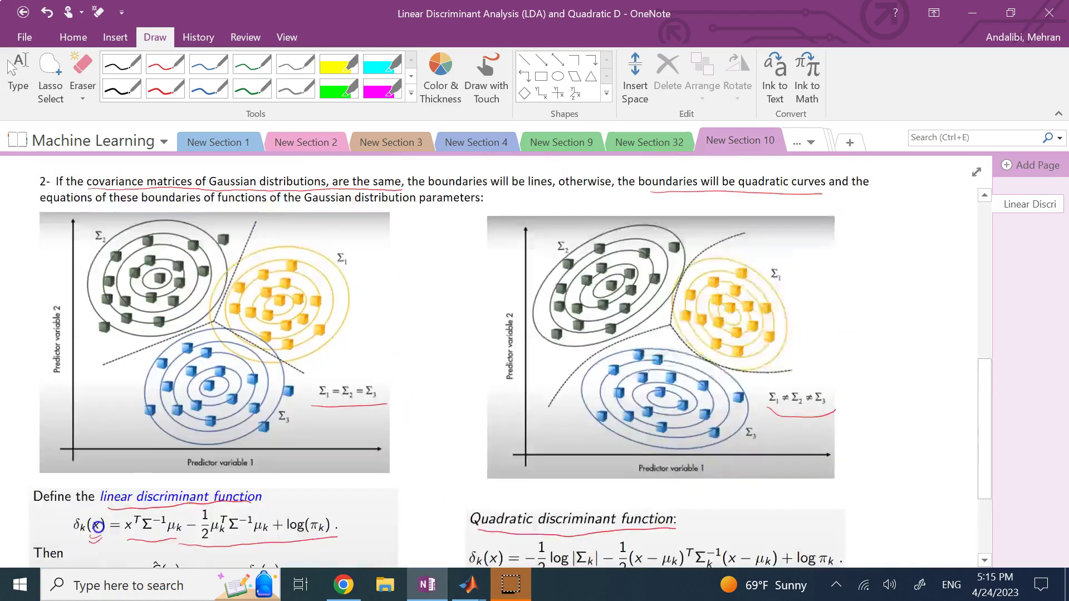
scroll(276, 515, "down", 4)
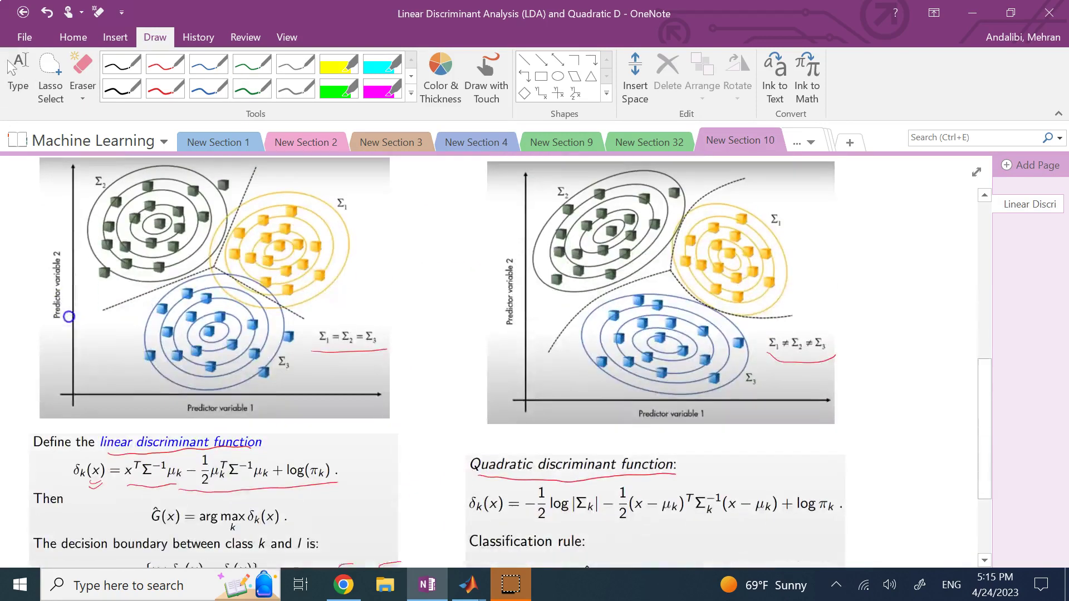
left_click(252, 88)
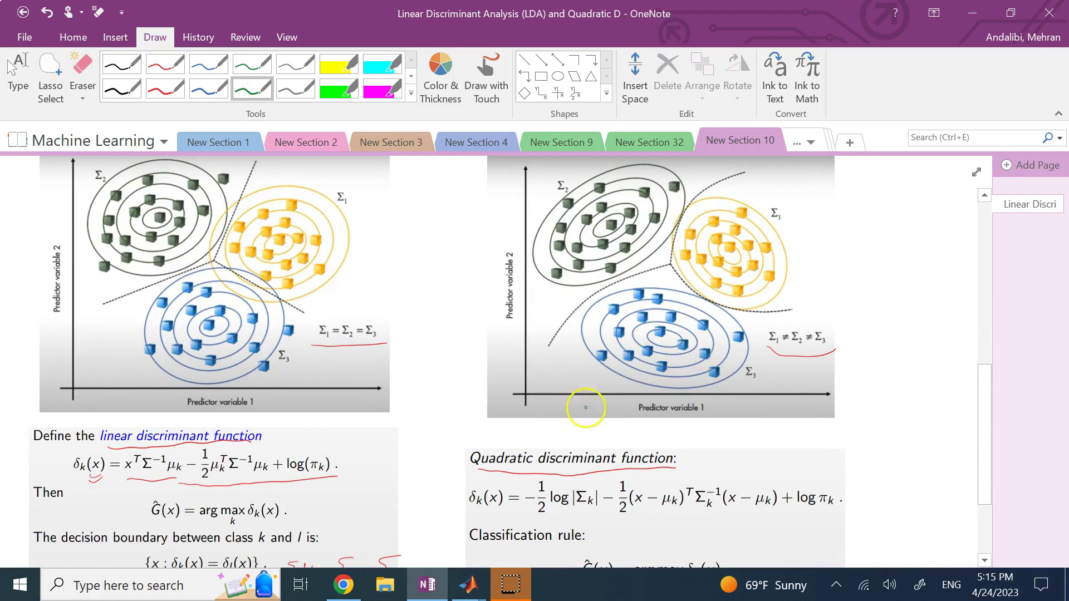
scroll(629, 379, "down", 3)
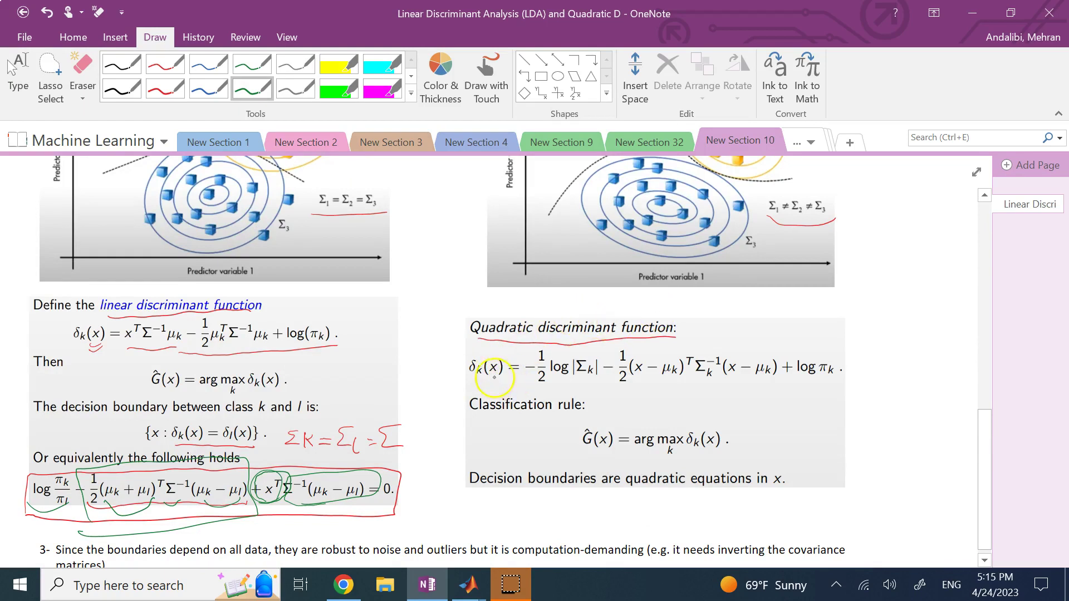
left_click_drag(478, 384, 832, 386)
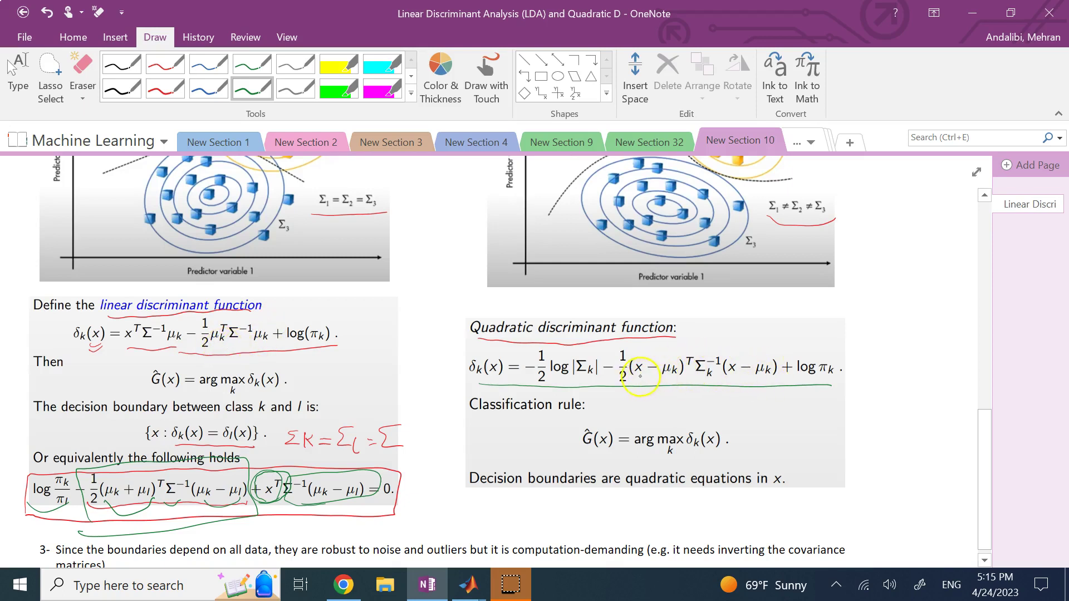
mouse_move(647, 359)
left_mouse_down()
mouse_move(630, 373)
mouse_move(649, 362)
left_mouse_up()
left_click_drag(726, 367, 736, 376)
Step: Write δk(x) = δl(x) in green beside Classification rule and underline the quadratic-boundaries sentence
mouse_move(705, 393)
left_mouse_down()
mouse_move(697, 405)
mouse_move(722, 418)
left_mouse_up()
mouse_move(736, 401)
left_mouse_down()
mouse_move(733, 416)
mouse_move(790, 407)
left_mouse_up()
mouse_move(771, 417)
left_mouse_down()
mouse_move(801, 411)
mouse_move(815, 430)
left_mouse_up()
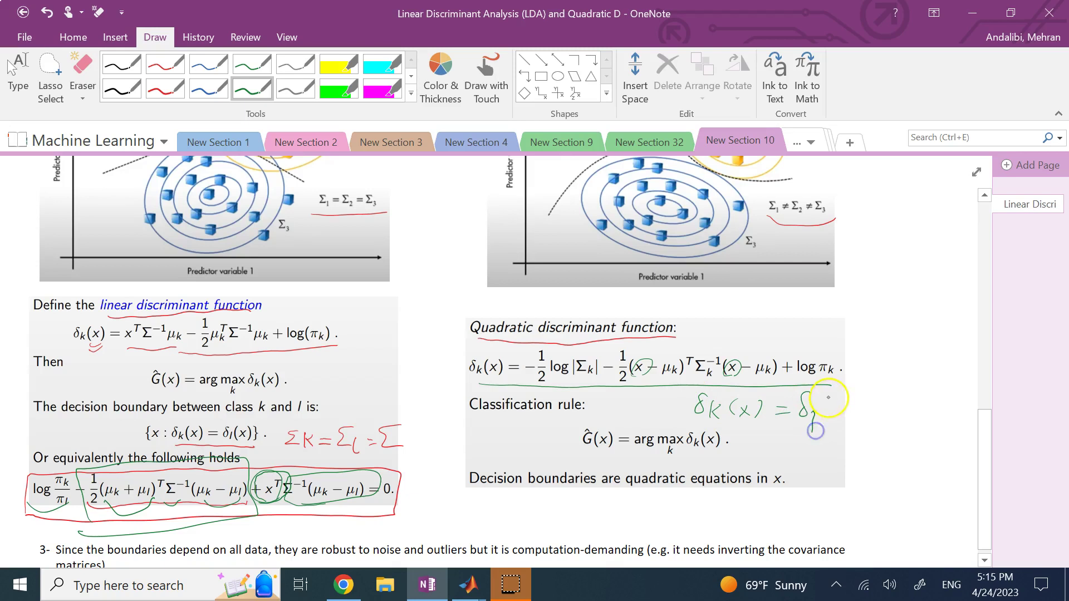
mouse_move(826, 394)
left_mouse_down()
mouse_move(822, 424)
mouse_move(841, 415)
mouse_move(832, 415)
left_mouse_up()
left_click_drag(853, 391, 855, 425)
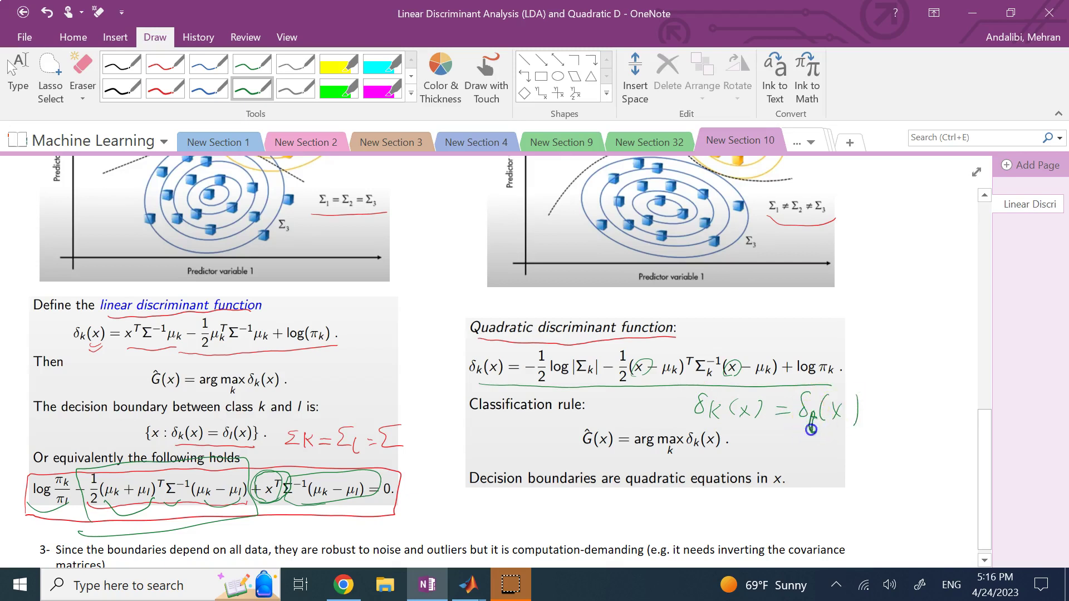
left_click_drag(811, 429, 812, 419)
left_click_drag(474, 494, 787, 490)
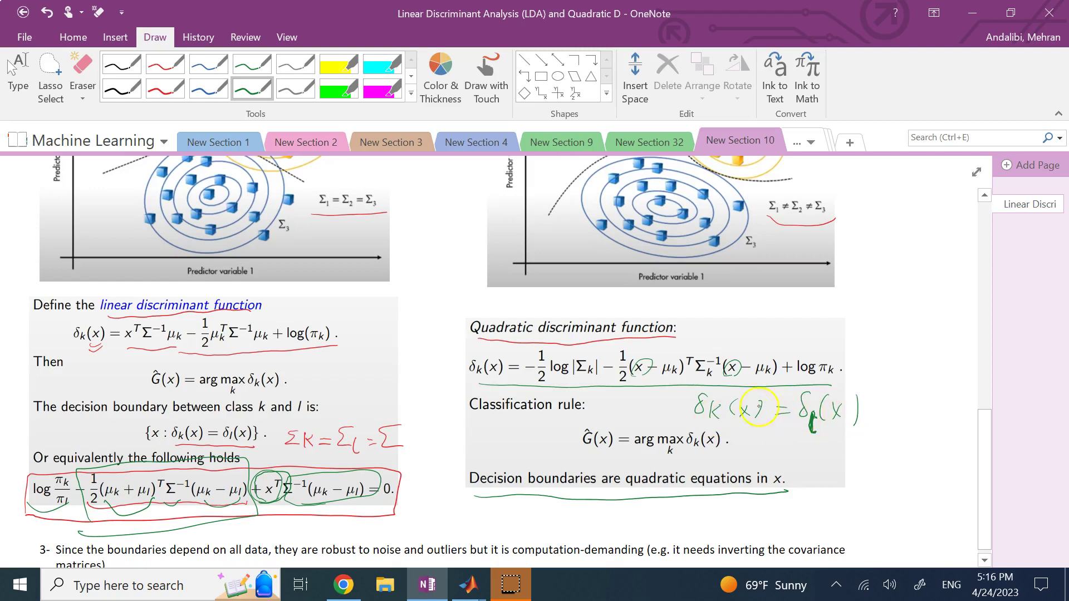
Step: Underline 'the boundaries depend on all data' and 'robust to noise and outliers' in green
scroll(762, 408, "up", 3)
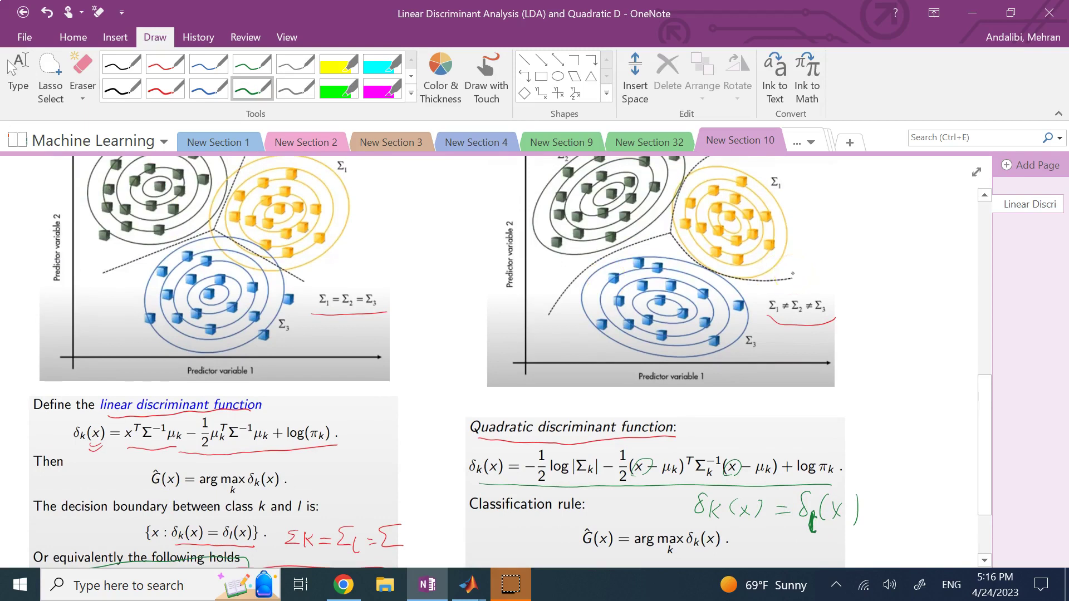
scroll(81, 295, "down", 2)
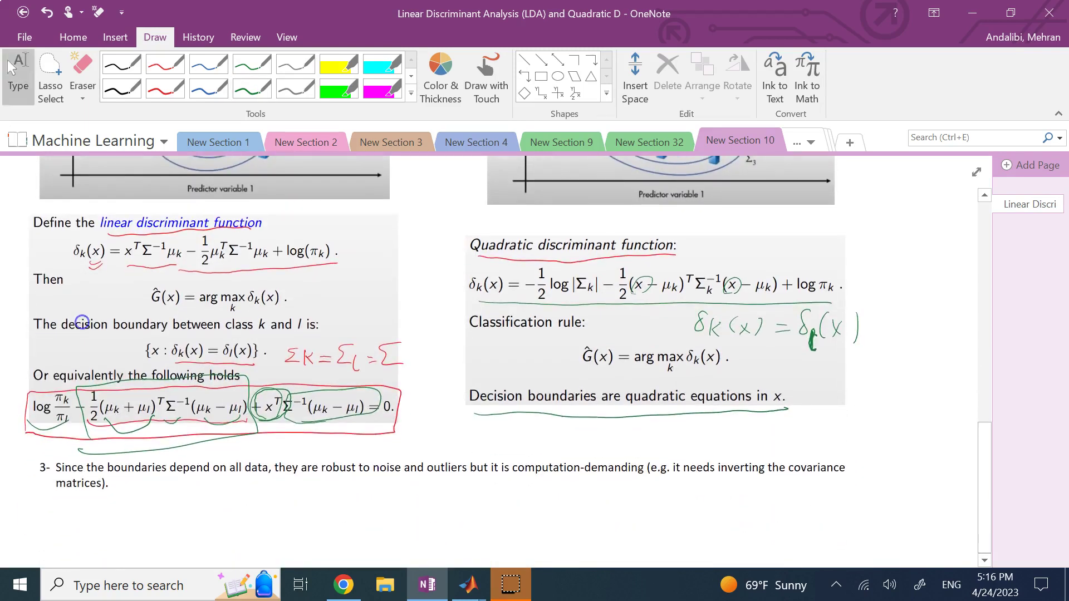
scroll(127, 473, "up", 5)
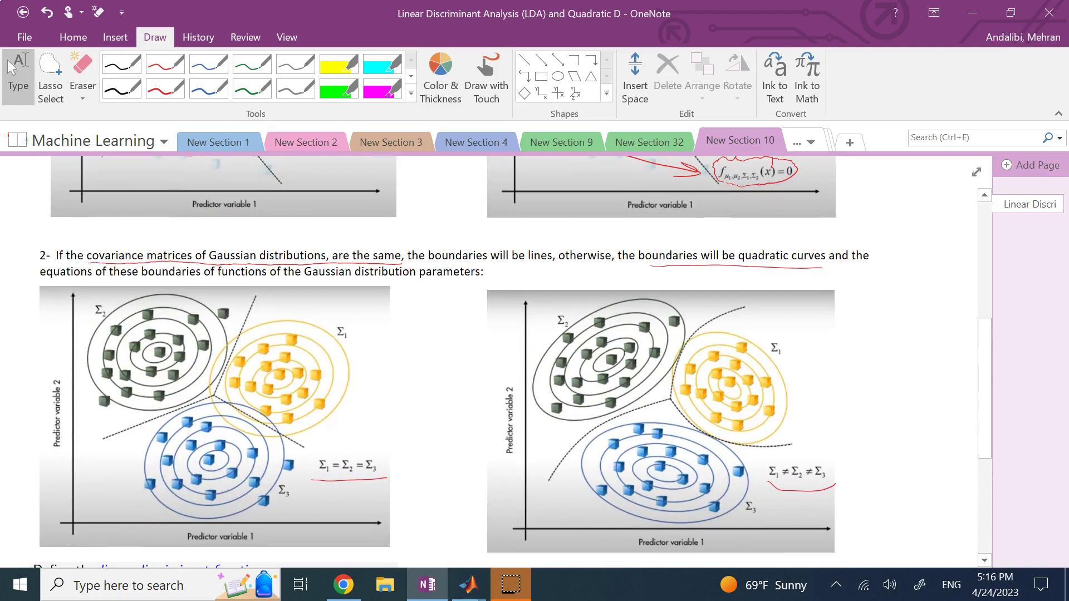
scroll(142, 462, "down", 15)
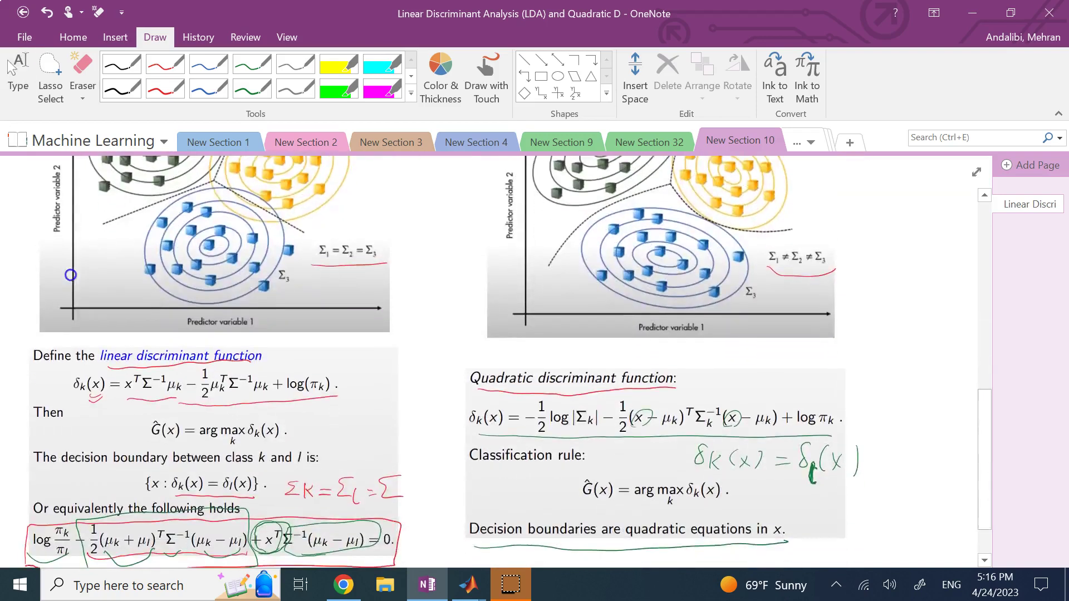
scroll(147, 473, "down", 1)
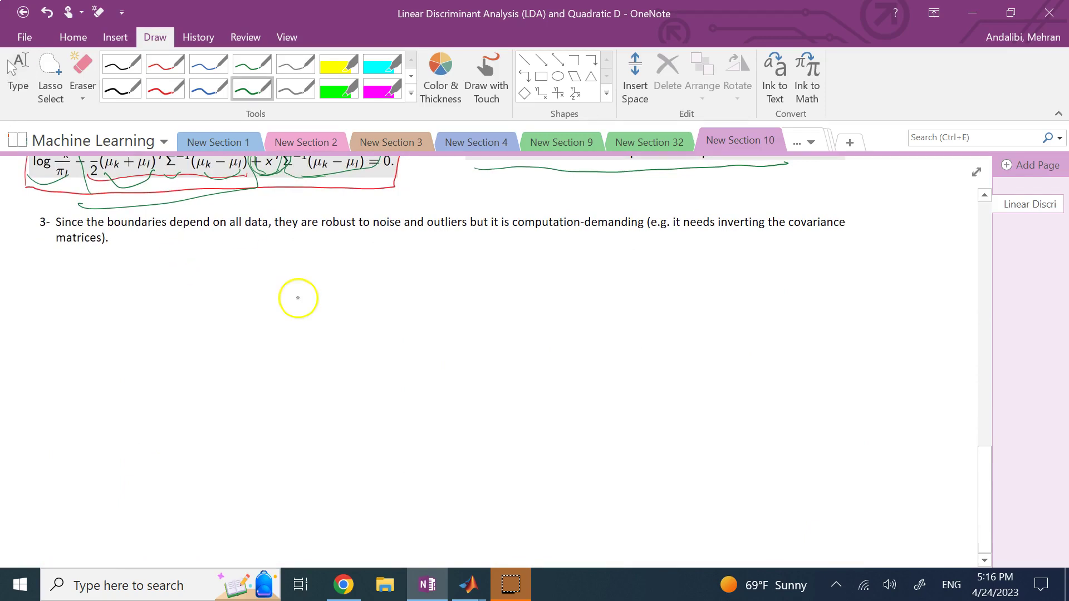
left_click_drag(115, 234, 259, 233)
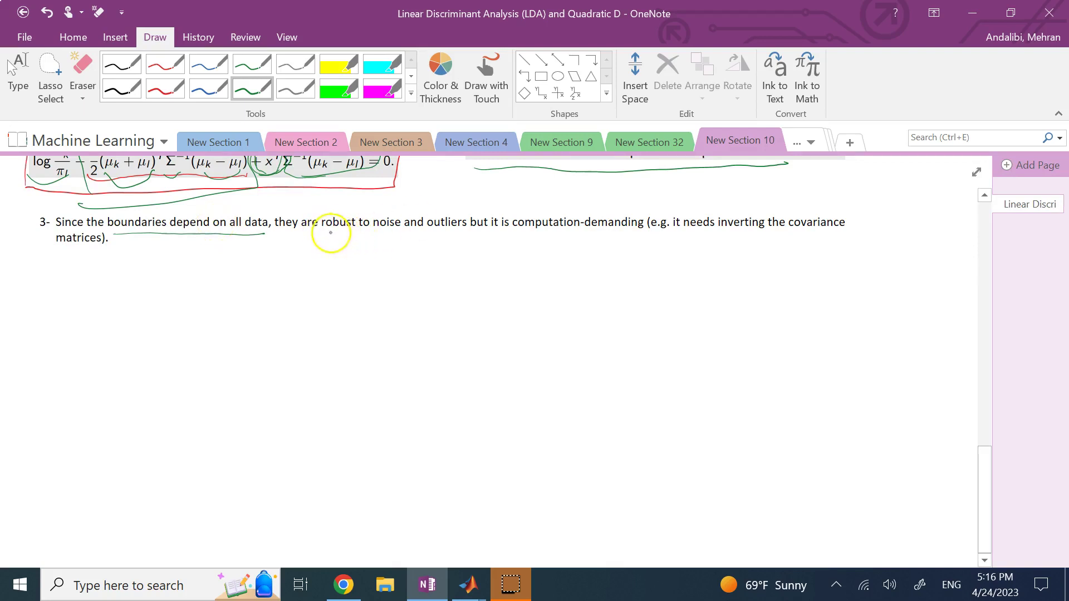
left_click_drag(335, 234, 466, 230)
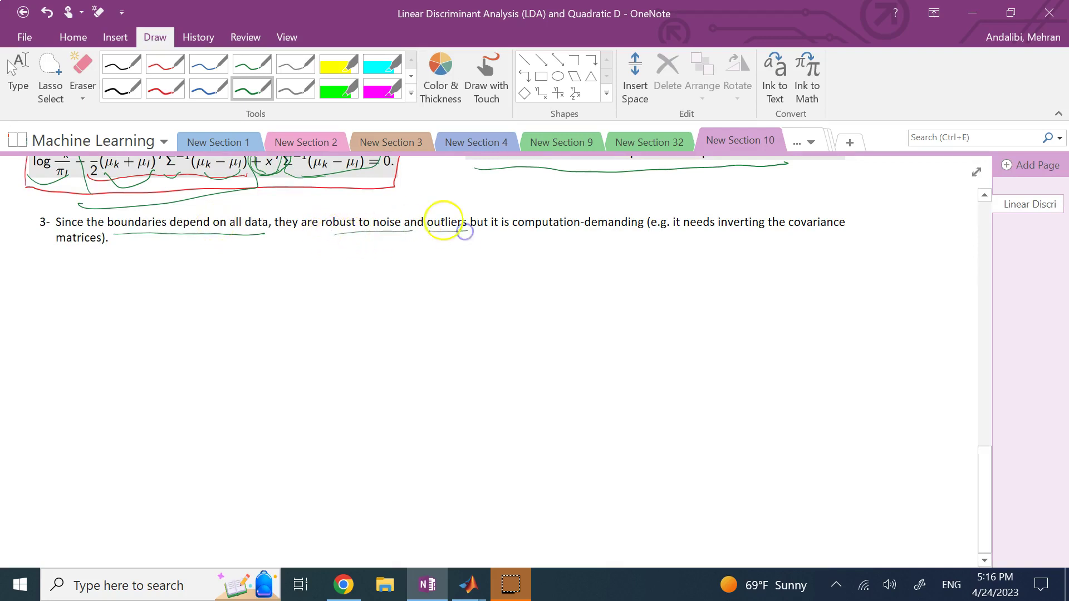
scroll(124, 469, "up", 10)
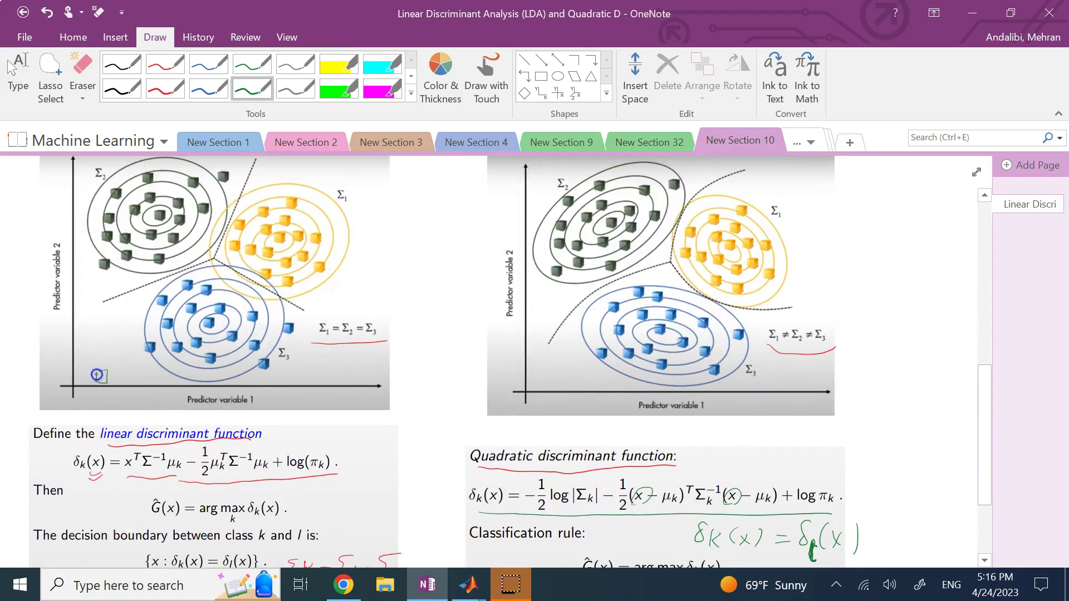
Step: Draw a small green box near the left plot's origin and add two short green ticks
mouse_move(96, 375)
left_mouse_down()
mouse_move(90, 363)
mouse_move(117, 366)
left_mouse_up()
left_click_drag(140, 281, 140, 305)
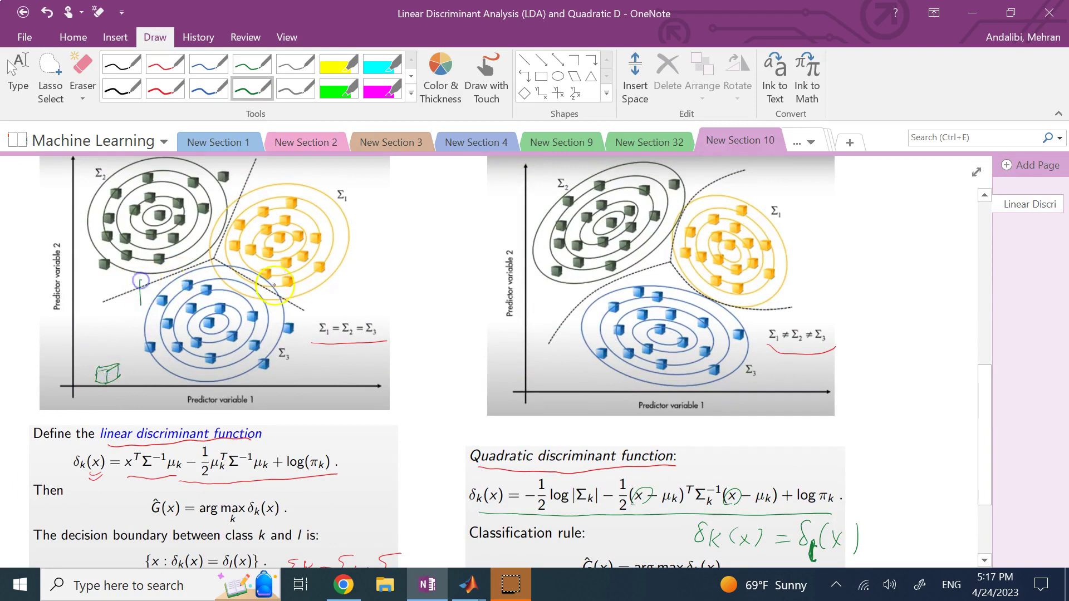
left_click_drag(283, 285, 278, 303)
scroll(219, 450, "down", 5)
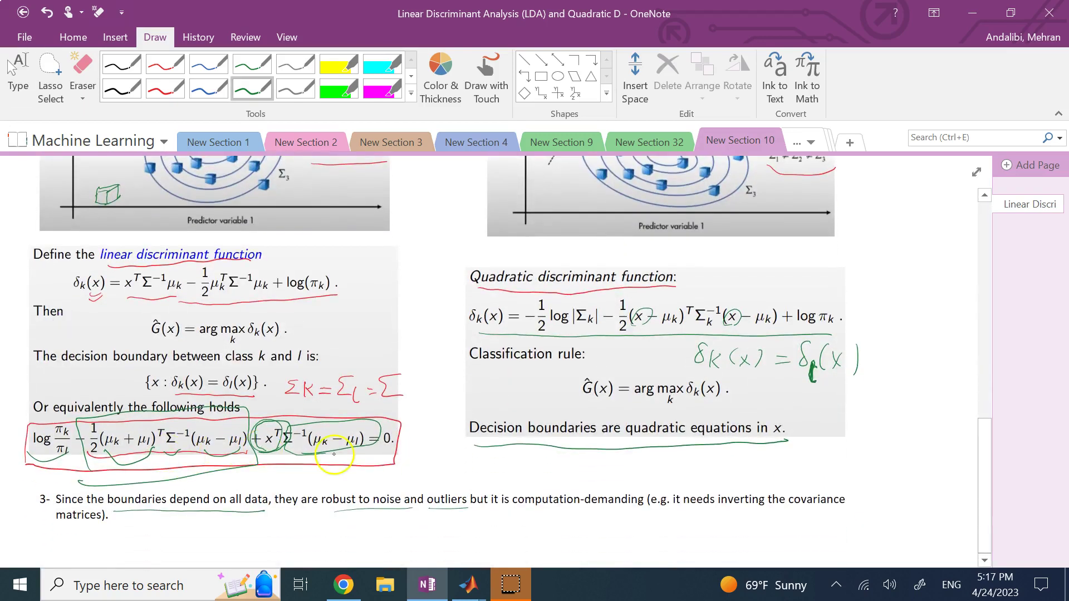
Step: Erase the red box and green marks, then underline μk, μl and Σ⁻¹ in blue
mouse_move(223, 462)
left_mouse_down()
mouse_move(306, 444)
mouse_move(245, 452)
mouse_move(343, 443)
mouse_move(69, 462)
mouse_move(212, 438)
left_mouse_up()
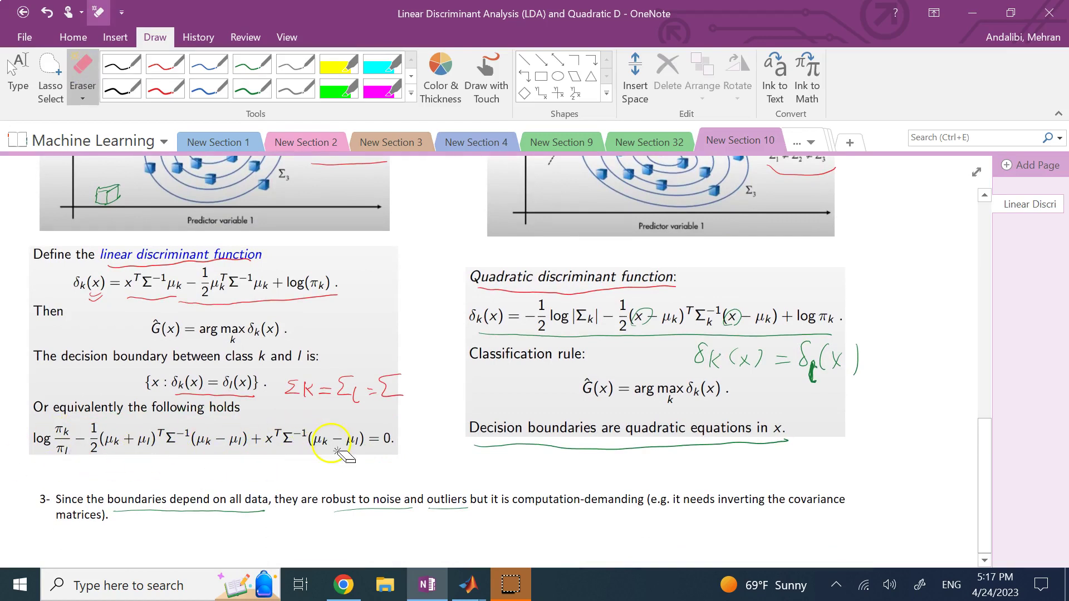
left_click(217, 82)
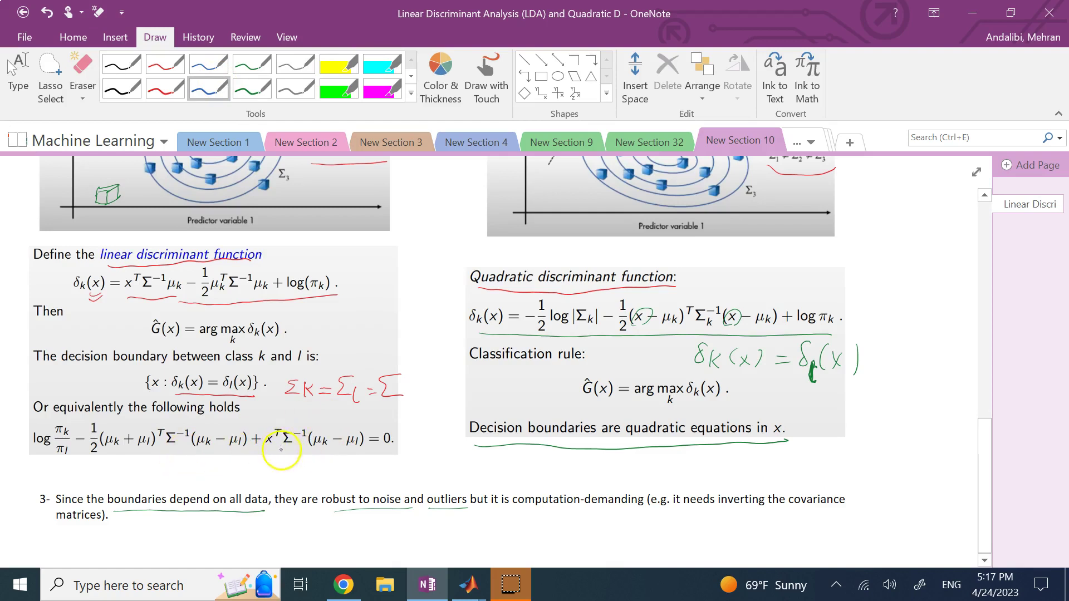
left_click_drag(314, 451, 365, 452)
left_click_drag(281, 450, 307, 453)
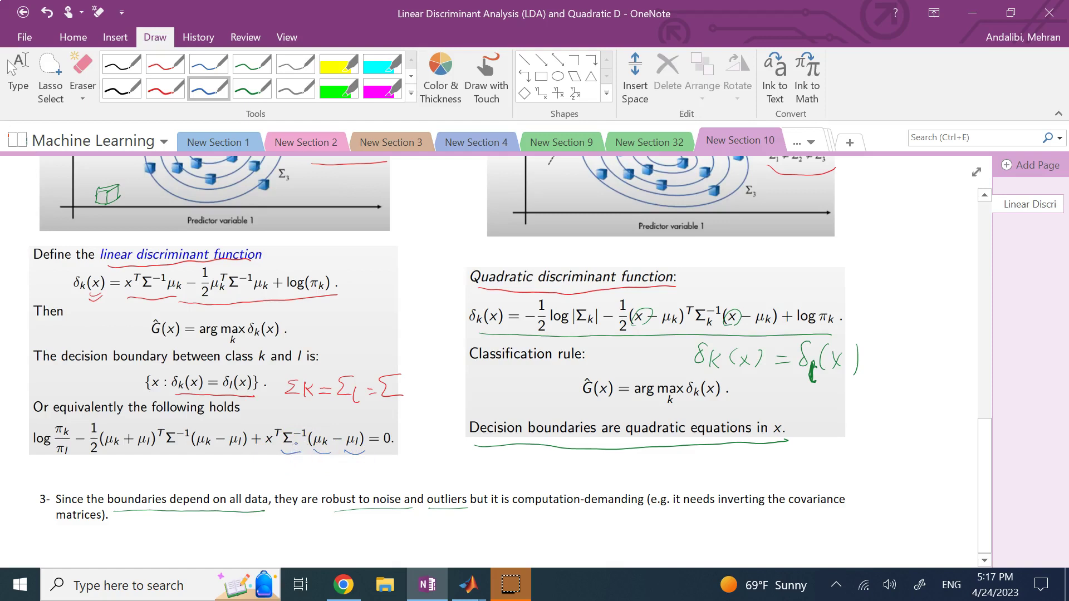
Step: Circle πk and πl in the equation's log fraction in blue
left_click_drag(105, 324, 75, 354)
left_click(95, 405)
left_click_drag(65, 434, 66, 445)
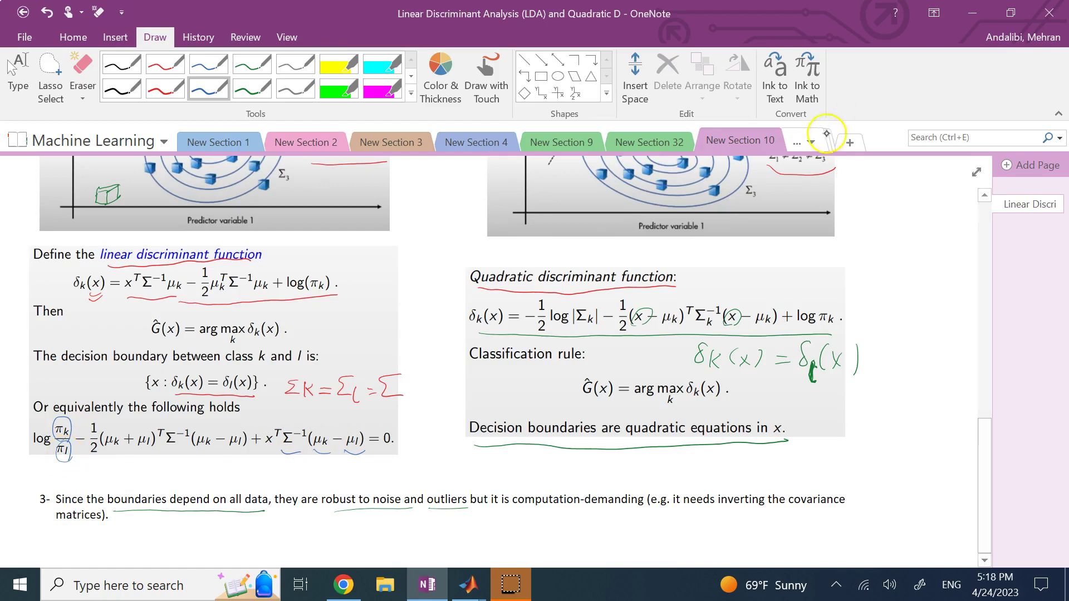
Step: Open New Section 8 with the GMM notes
left_click(804, 142)
left_click(877, 220)
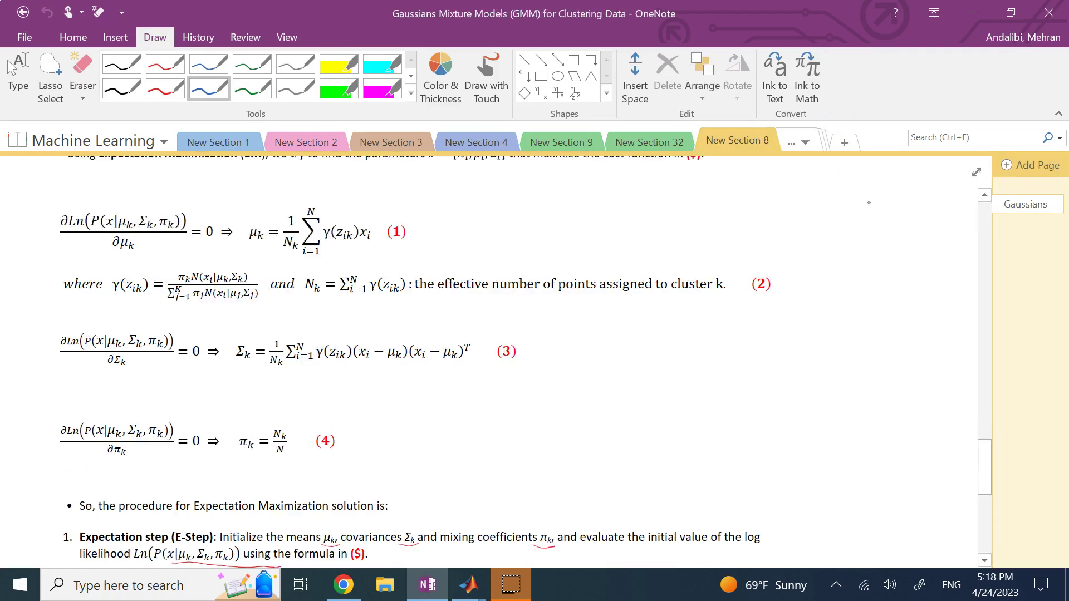
scroll(115, 382, "down", 3)
scroll(99, 303, "up", 3)
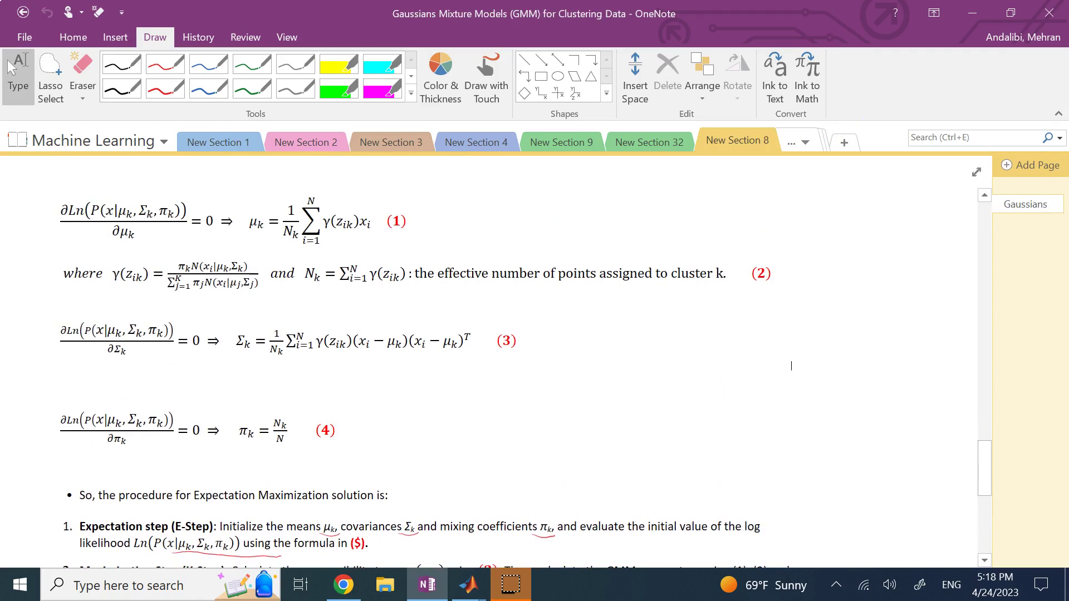
Step: Mark x_i and the sum limits in equation (1) and the sum in (3) in blue, then return to New Section 10
left_click(208, 88)
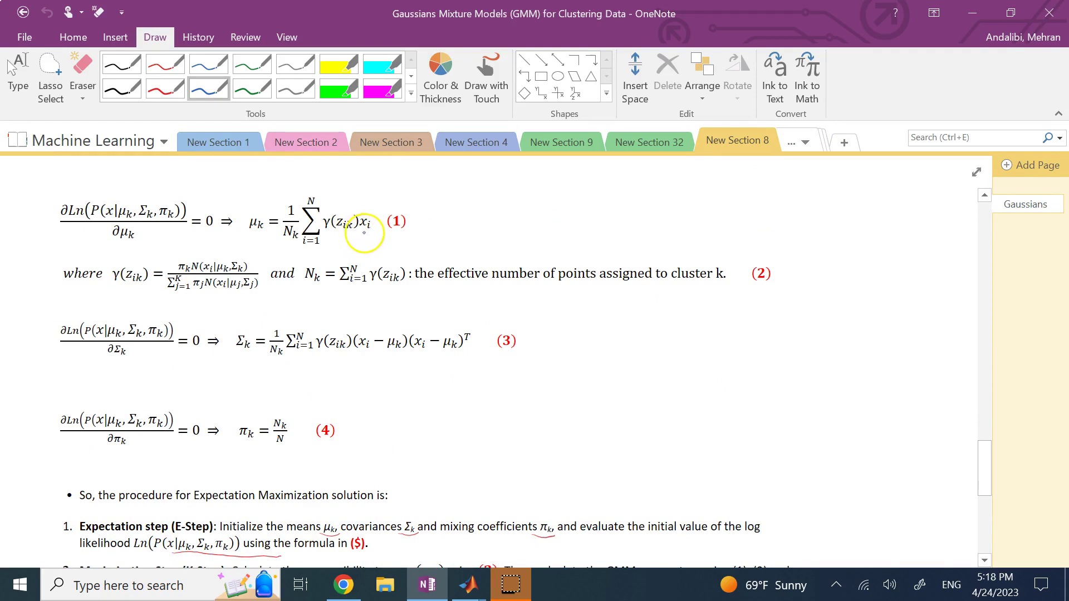
left_click_drag(358, 233, 372, 231)
left_click_drag(302, 249, 317, 248)
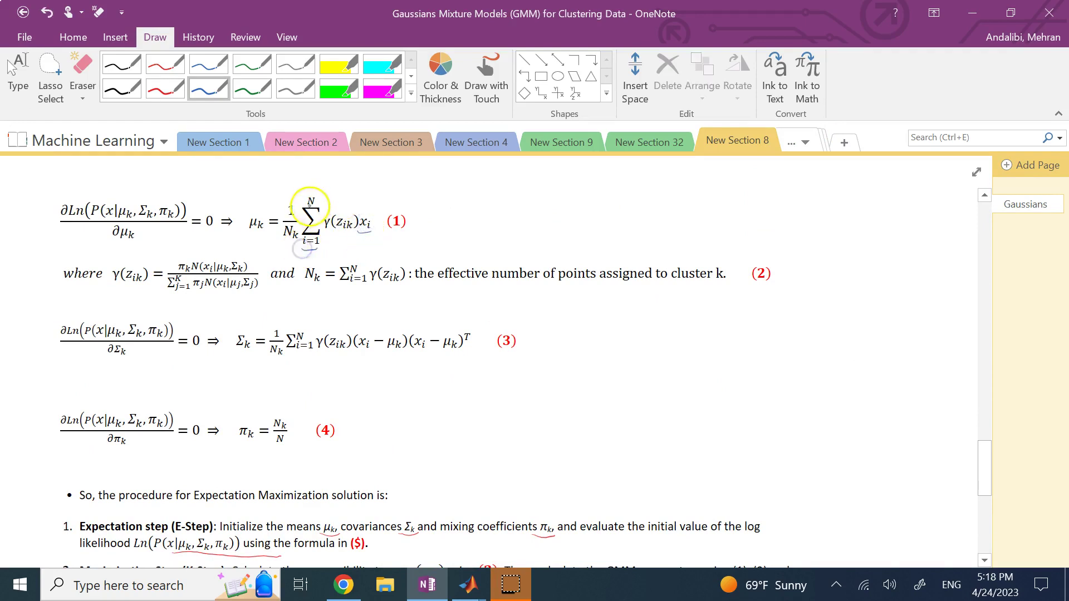
mouse_move(310, 205)
left_mouse_down()
mouse_move(300, 201)
mouse_move(298, 239)
mouse_move(361, 230)
left_mouse_up()
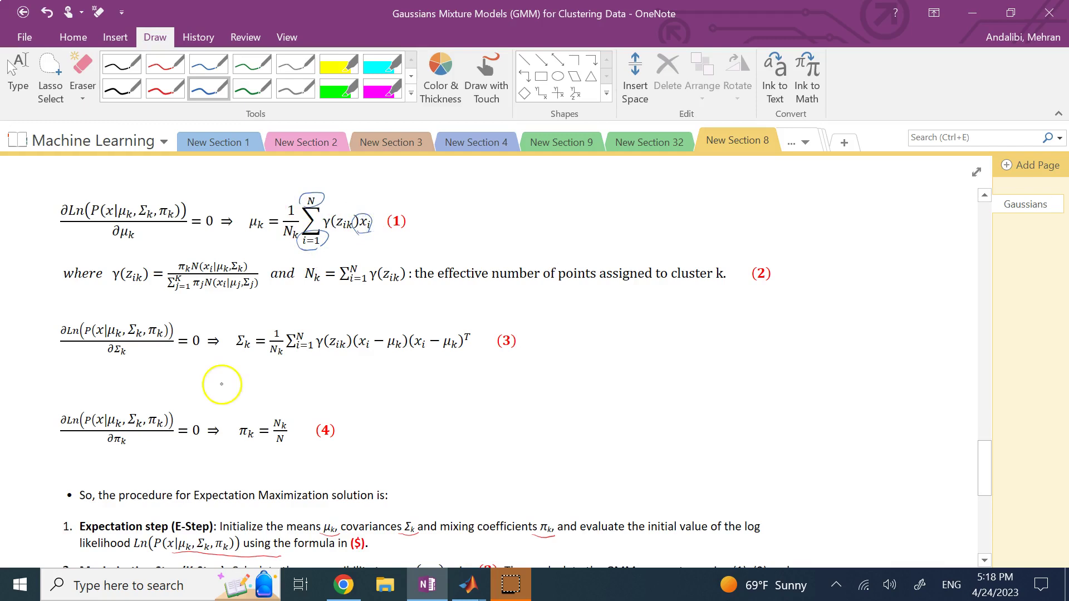
mouse_move(288, 334)
left_mouse_down()
mouse_move(291, 353)
mouse_move(308, 352)
mouse_move(308, 335)
left_mouse_up()
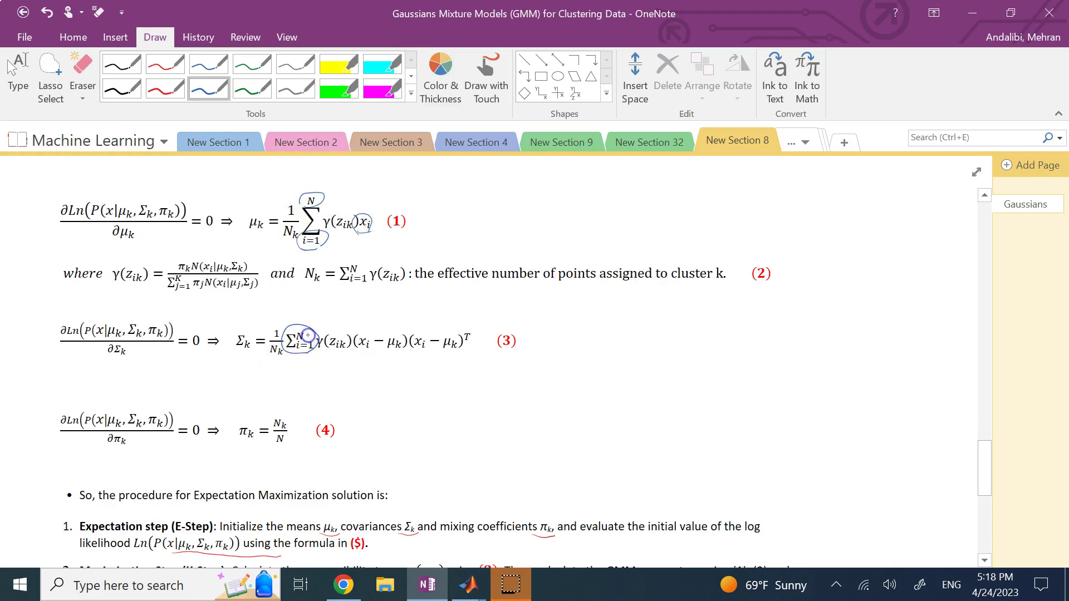
left_click(791, 143)
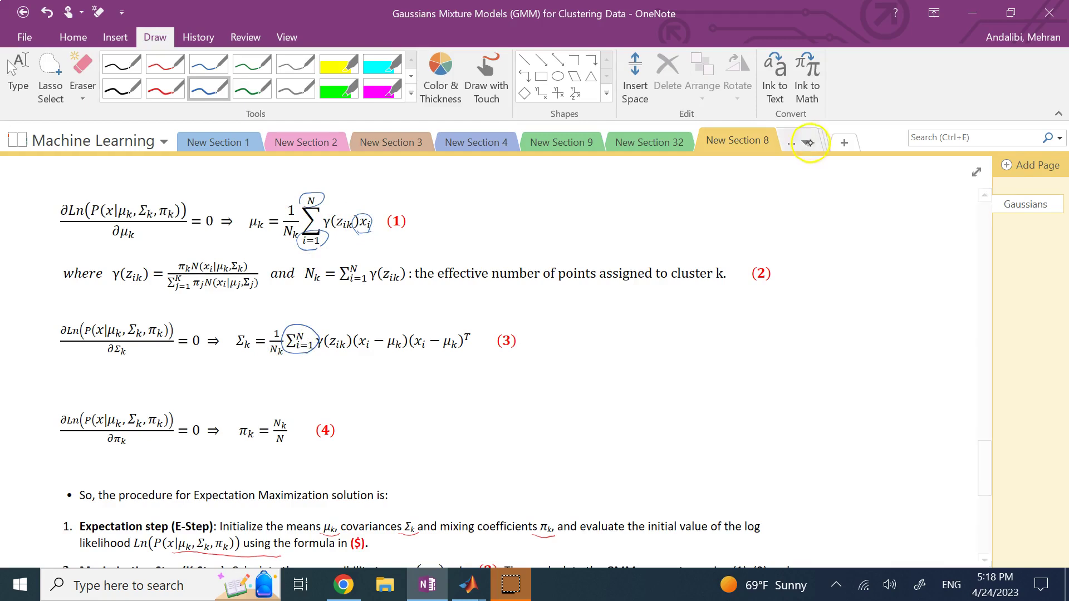
left_click(871, 237)
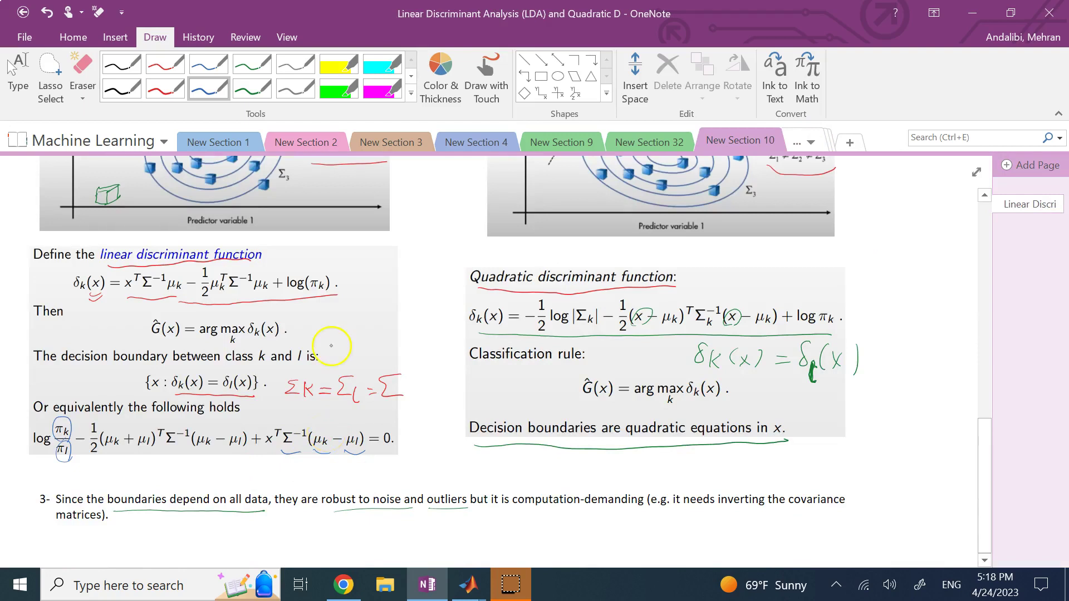
scroll(332, 346, "up", 5)
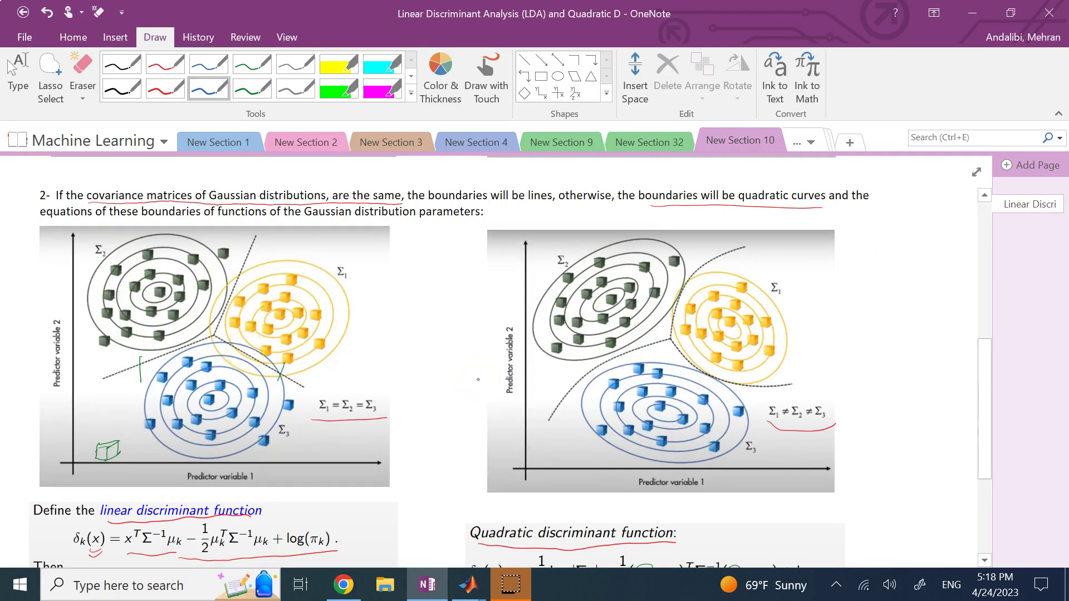
scroll(478, 379, "down", 3)
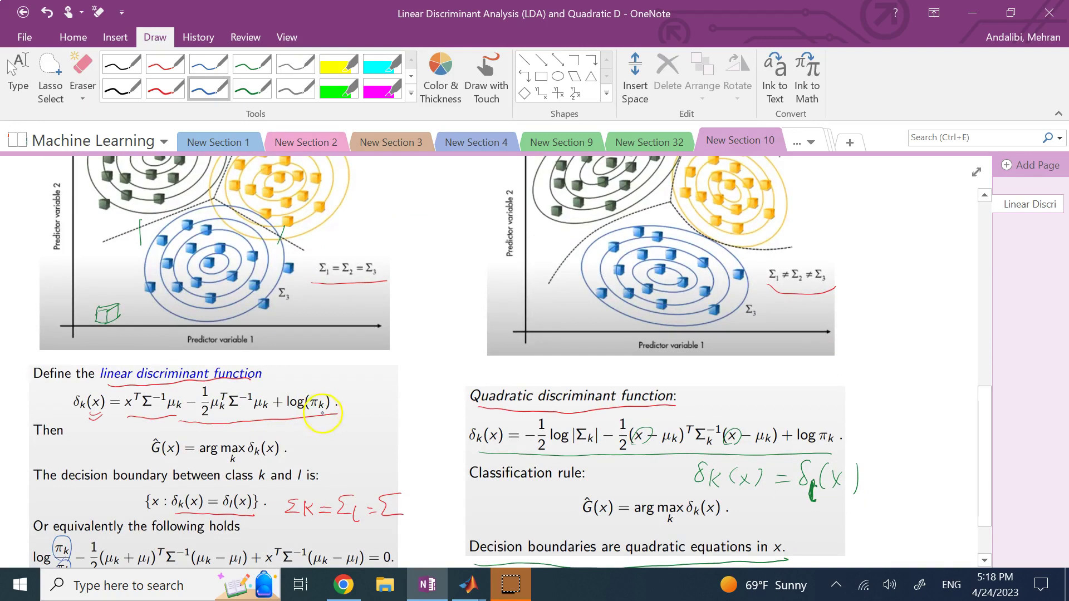
left_click_drag(329, 413, 325, 412)
key("Escape")
scroll(326, 412, "down", 3)
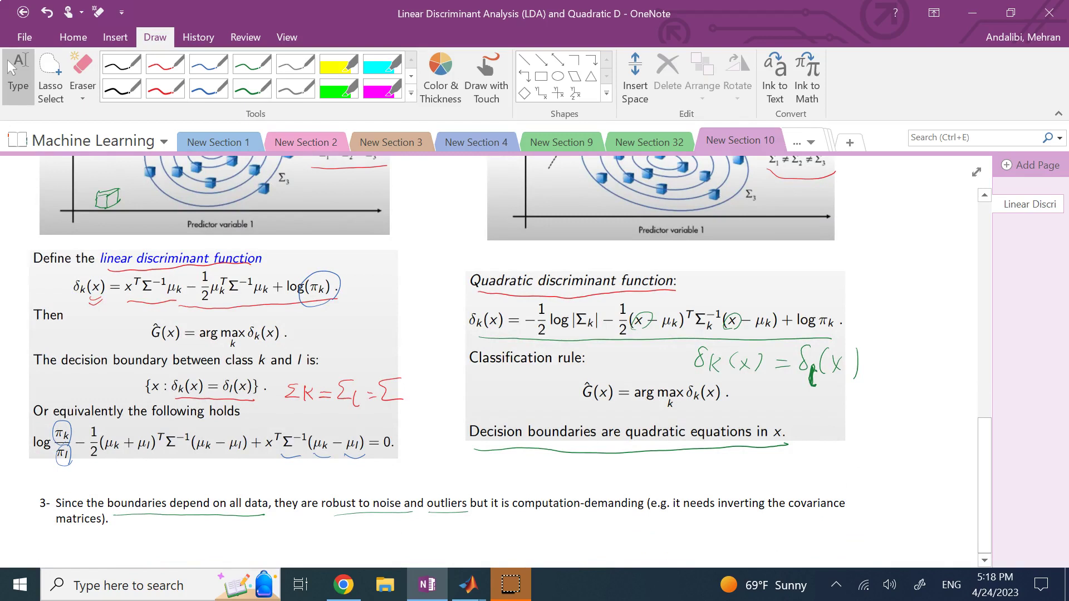
left_click_drag(513, 513, 629, 511)
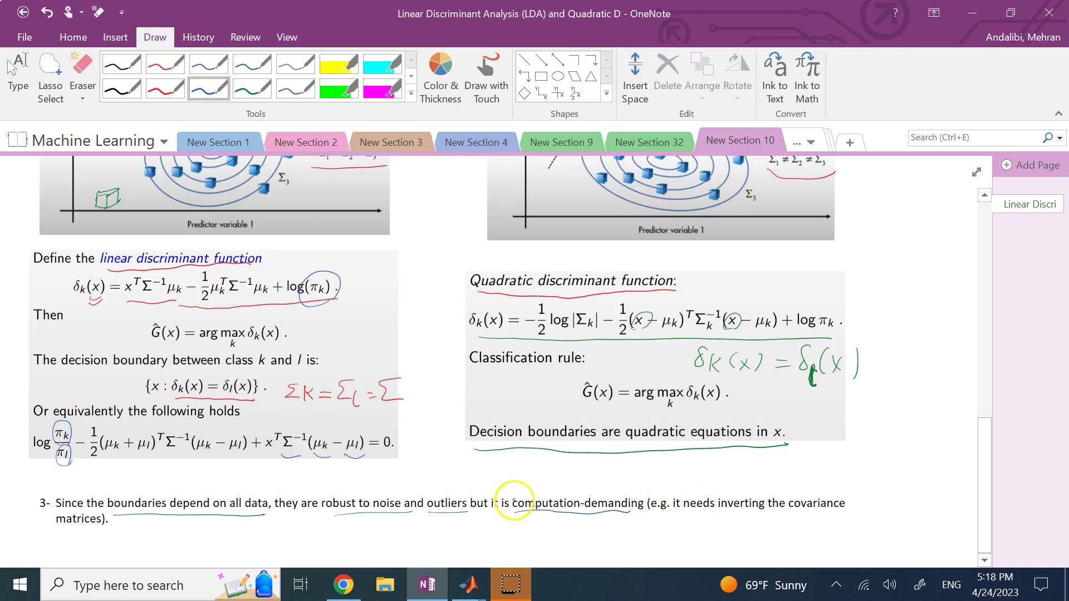
left_click_drag(703, 513, 829, 512)
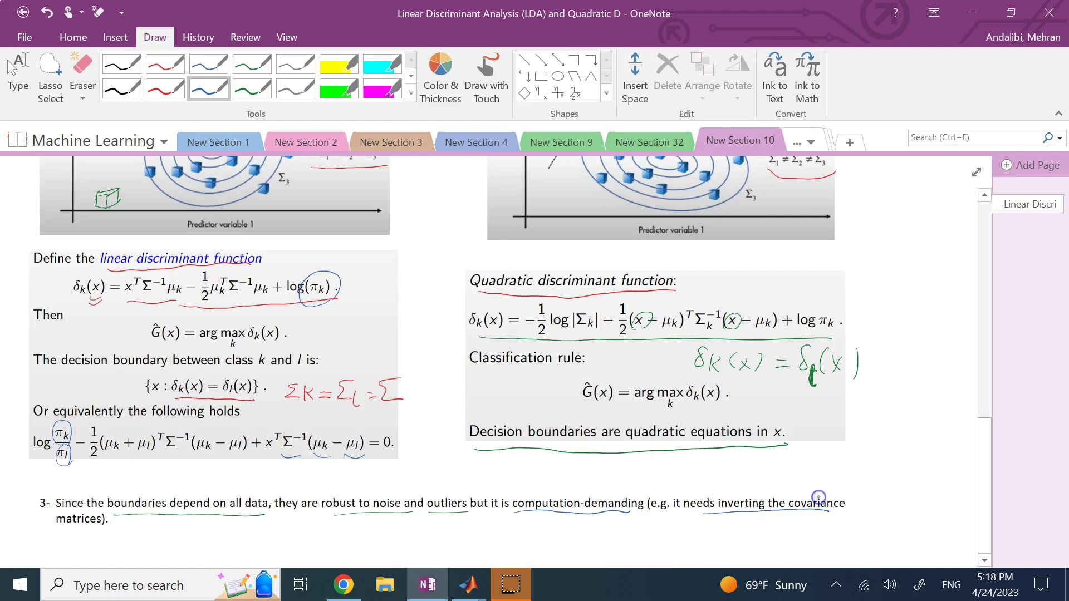
left_click_drag(56, 529, 103, 525)
mouse_move(177, 445)
left_mouse_down()
mouse_move(158, 456)
mouse_move(200, 426)
mouse_move(184, 452)
left_mouse_up()
scroll(267, 268, "up", 3)
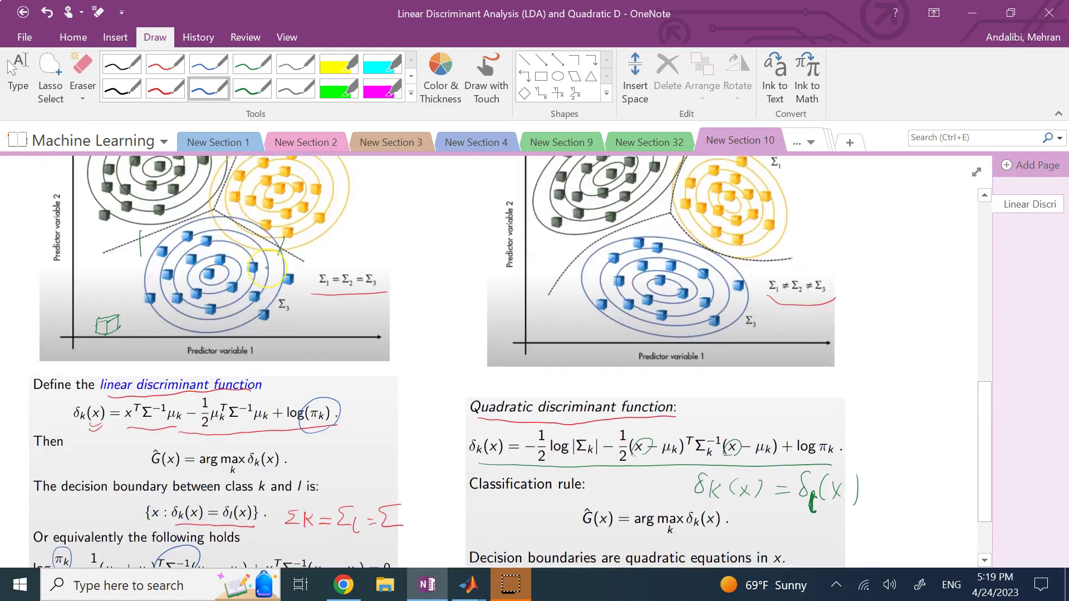
key("Escape")
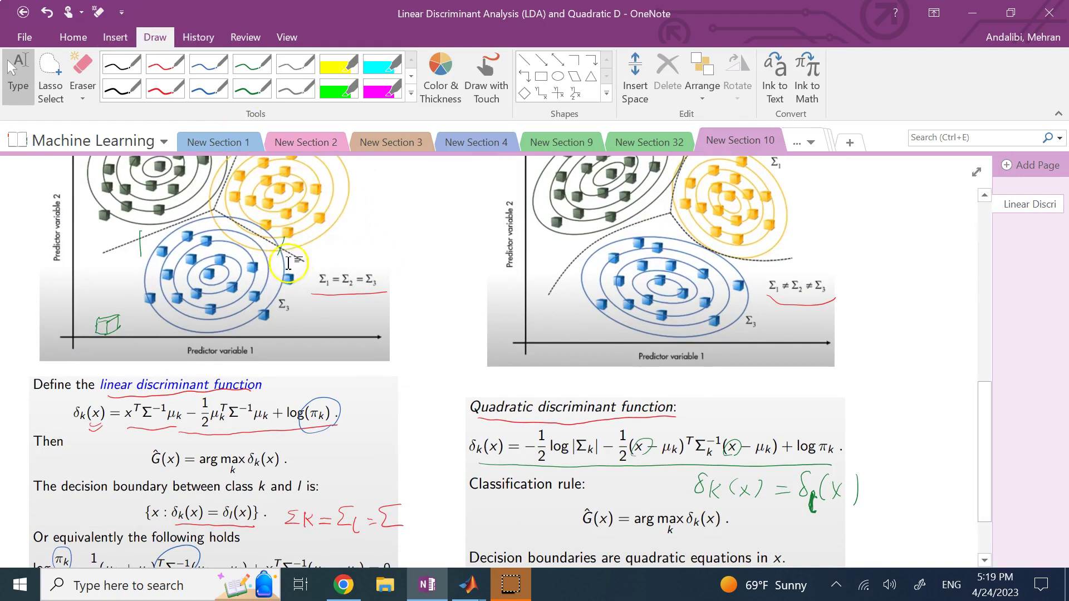
scroll(468, 270, "down", 3)
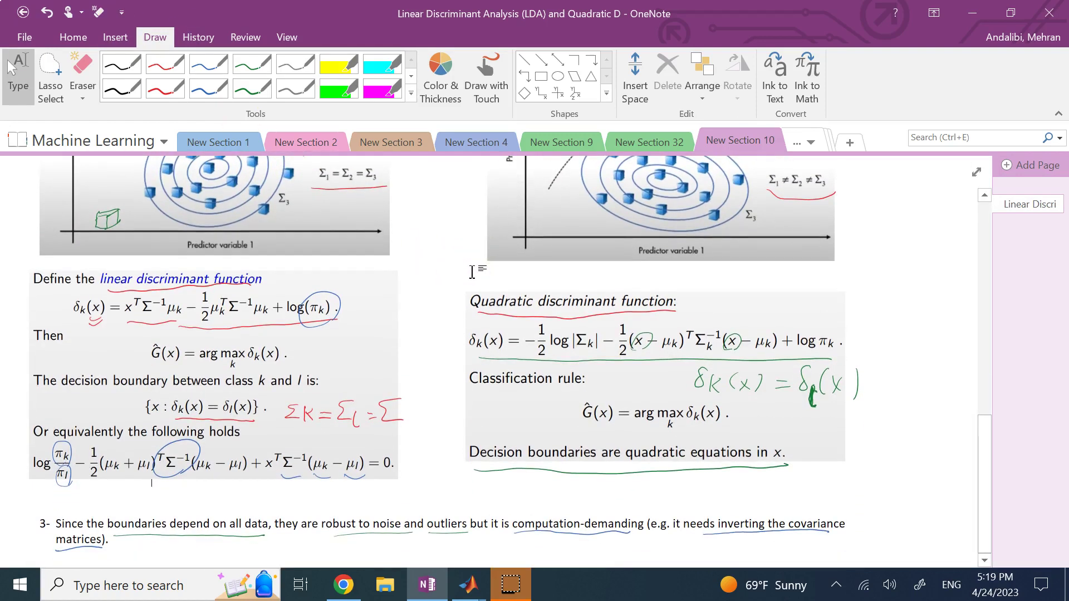
scroll(472, 271, "up", 1)
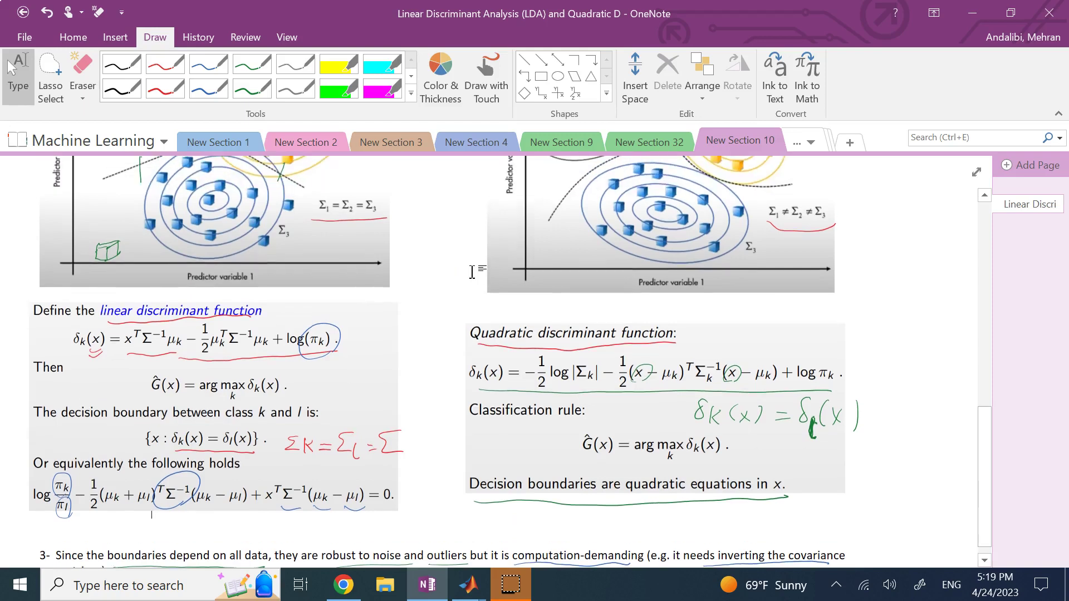
scroll(472, 272, "up", 20)
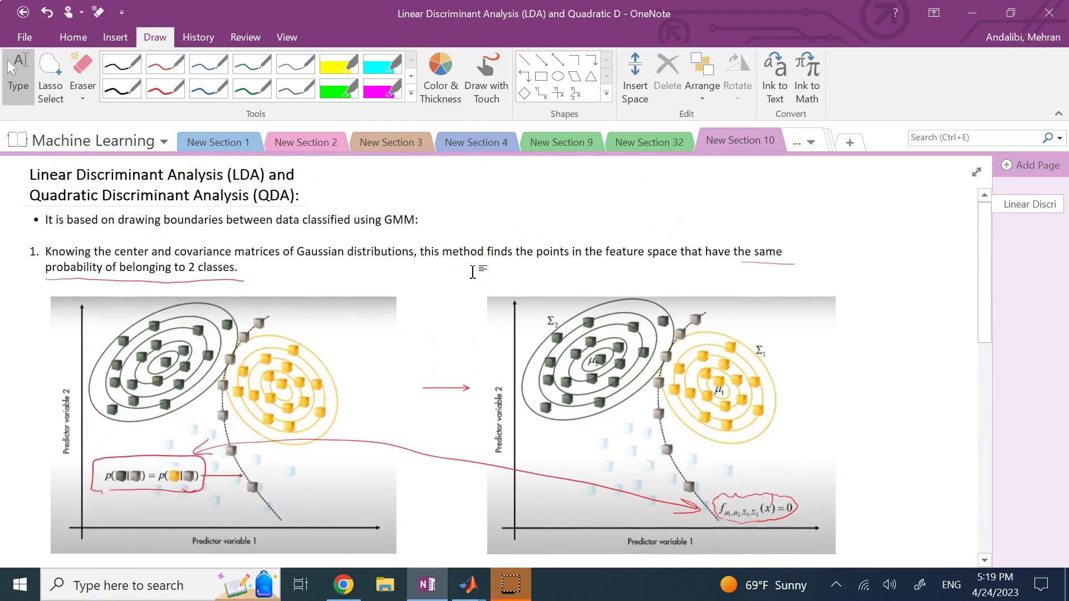
left_click(237, 191)
Step: Highlight the class means mu1–mu3, covariances sigma1–sigma3 and sample sizes n1–n3
left_click(117, 497)
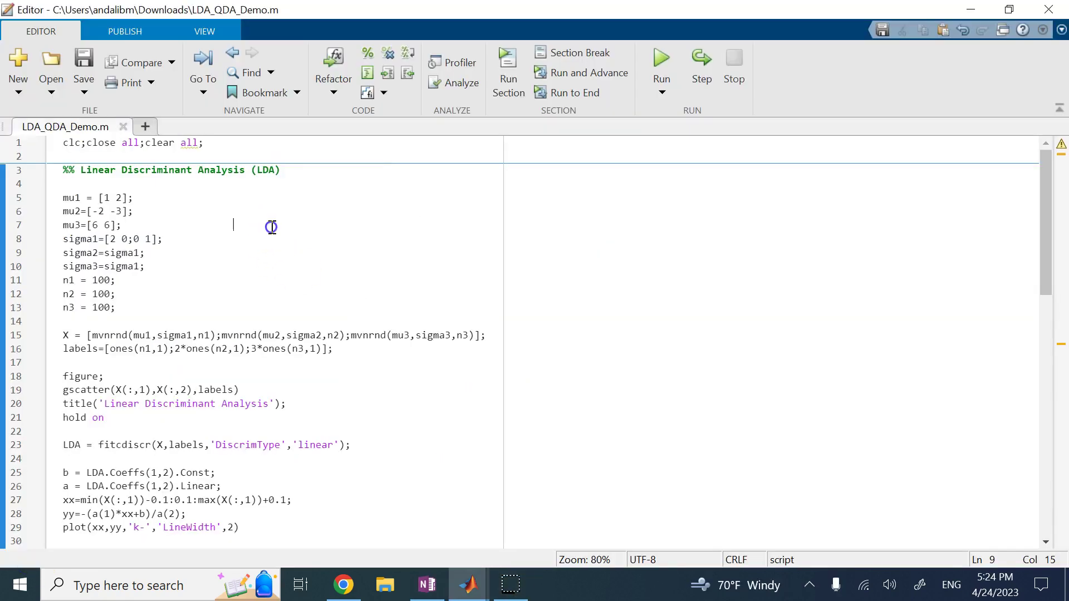
left_click(220, 218)
left_click_drag(128, 225, 65, 198)
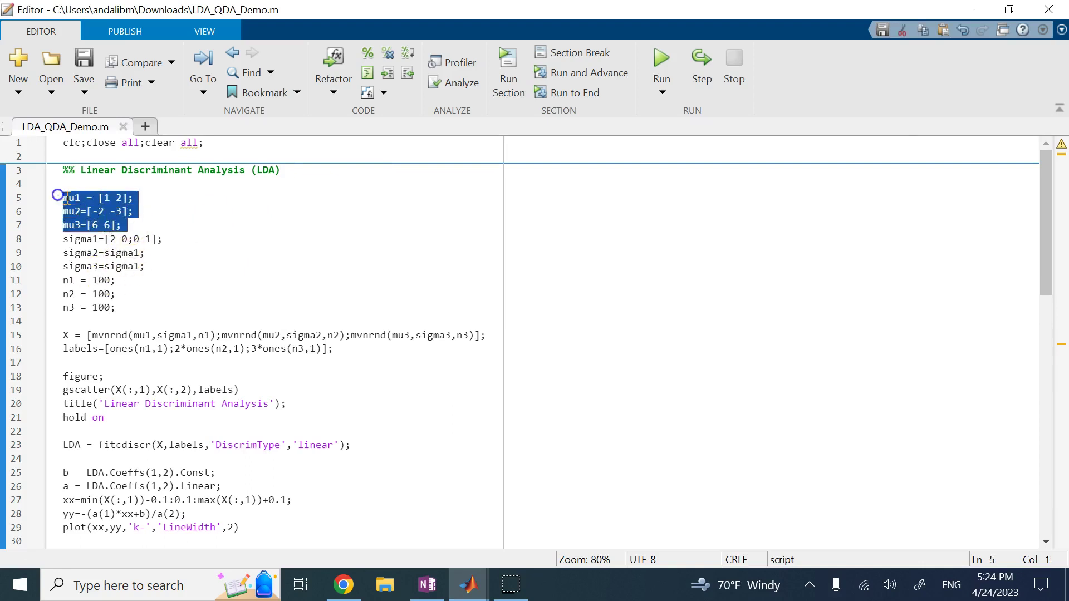
left_click_drag(144, 265, 56, 240)
left_click_drag(158, 306, 45, 272)
left_click(155, 266)
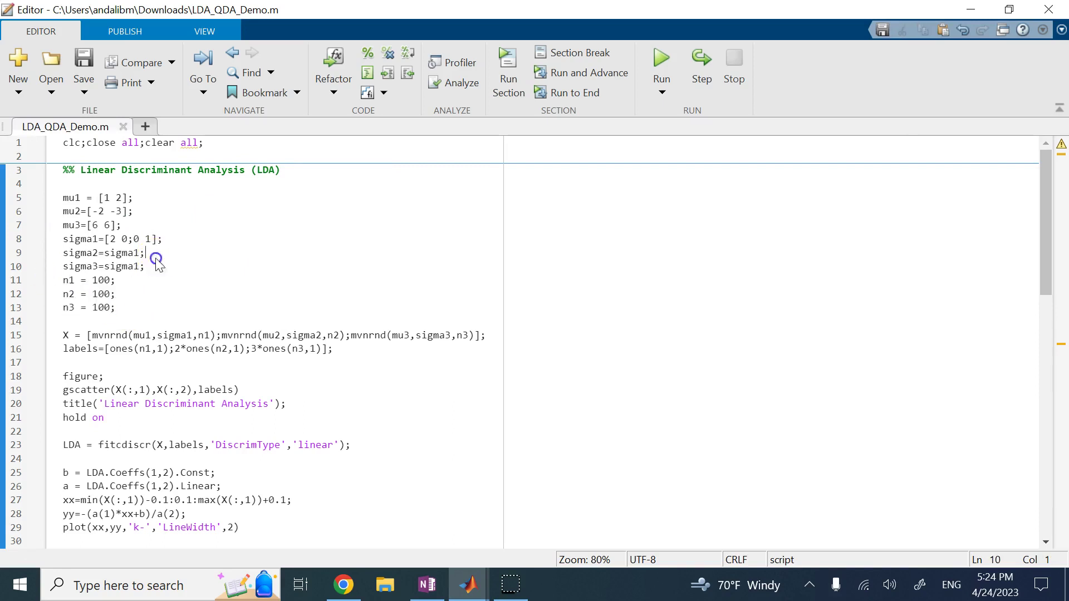
Step: Show where sigma1, sigma2 and sigma3 are used in the script
left_click(259, 170)
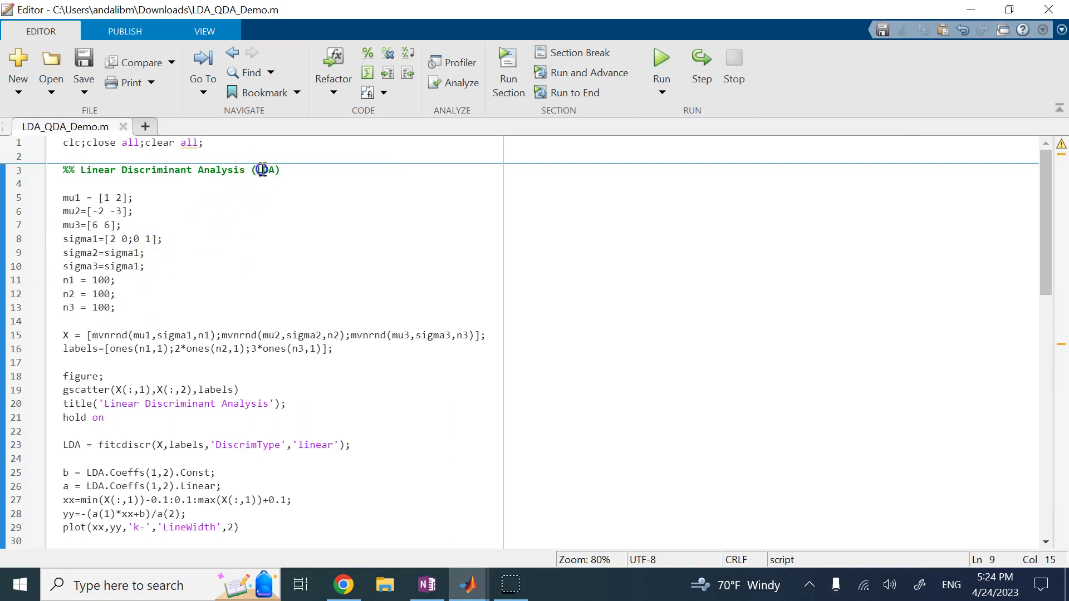
left_click(78, 253)
left_click(78, 266)
left_click(127, 252)
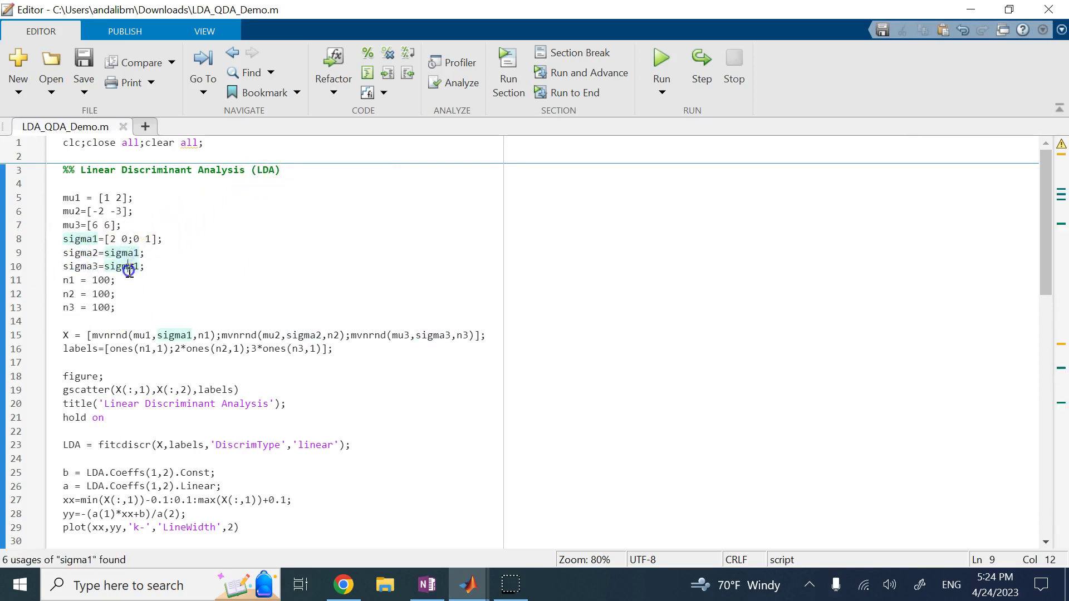
left_click(133, 268)
left_click(134, 280)
Step: Point out the mvnrnd function name in the data-generation line
scroll(136, 269, "down", 2)
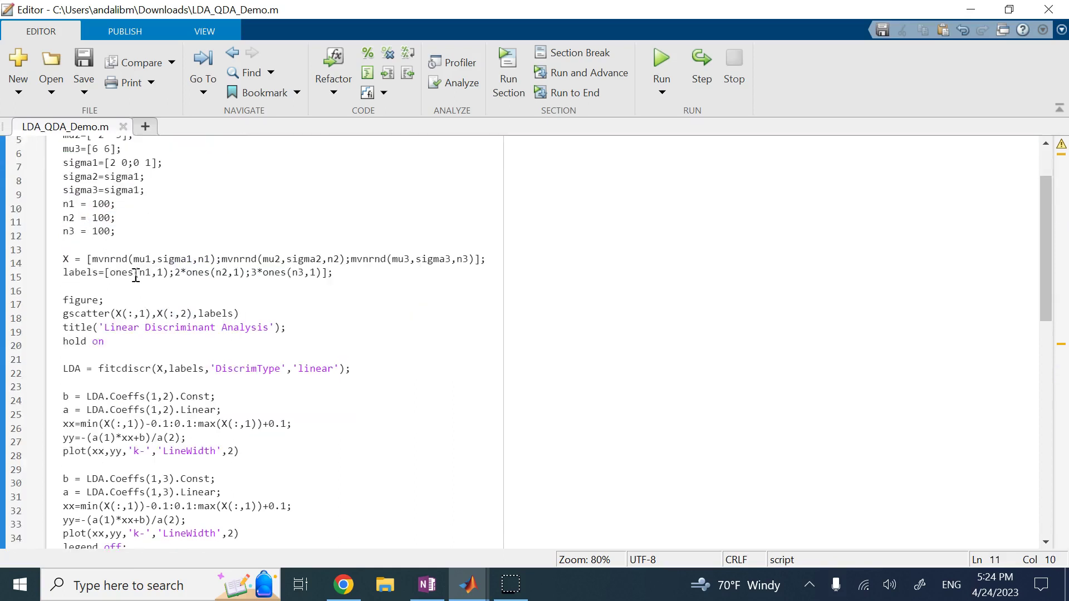
double_click(103, 251)
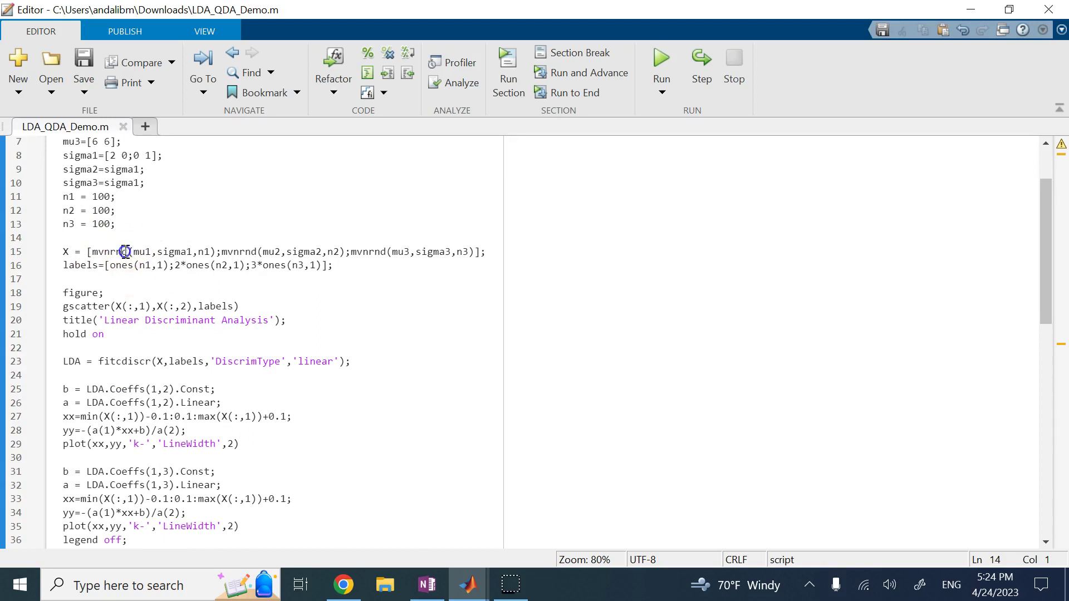
left_click(96, 253)
left_click_drag(109, 251, 105, 252)
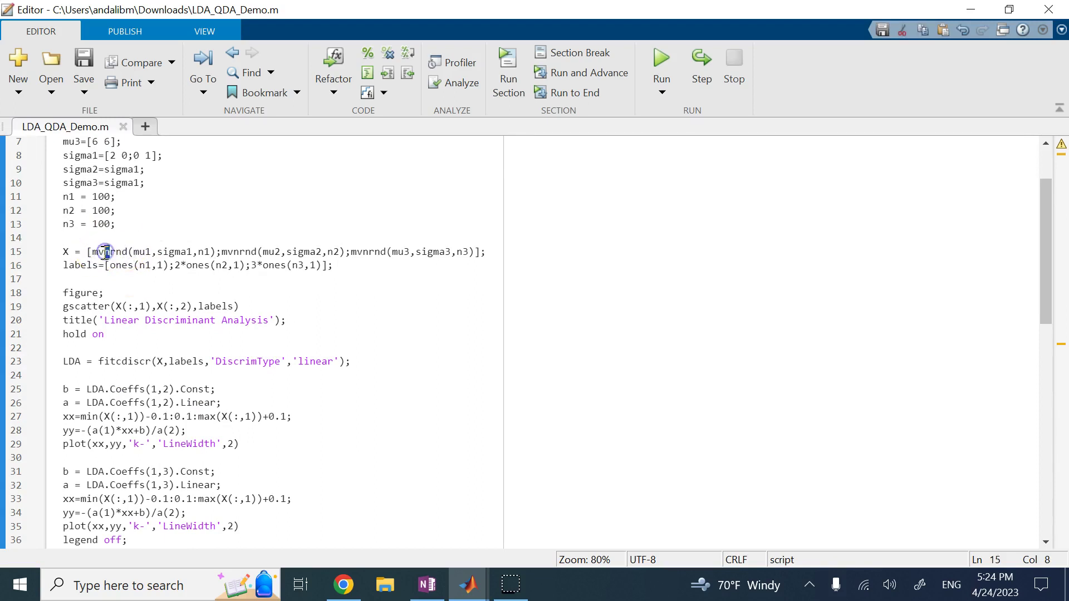
left_click(109, 252)
scroll(106, 248, "up", 2)
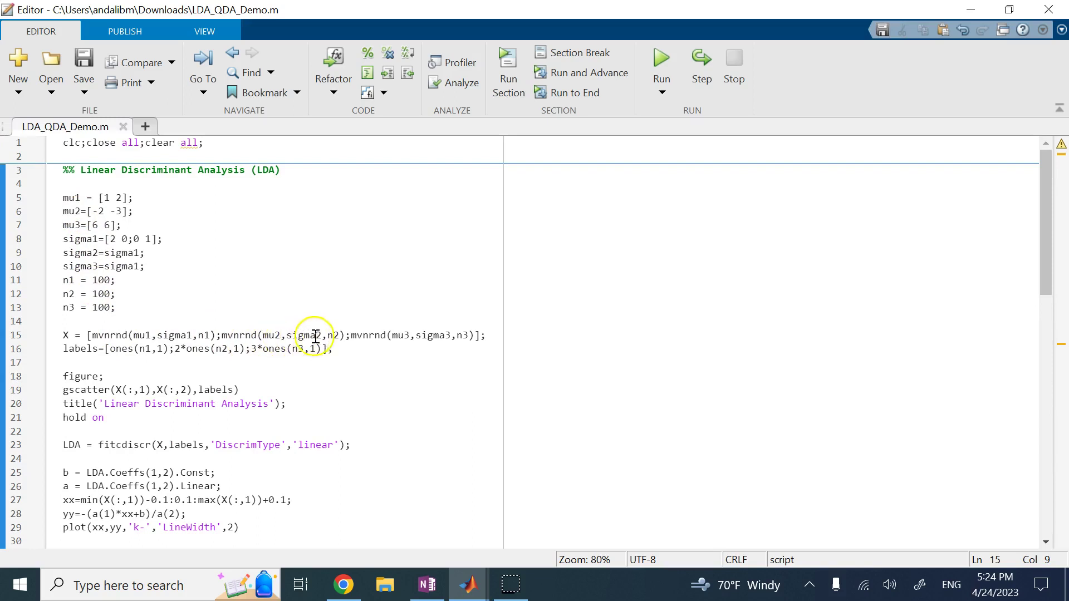
Step: Highlight mu3, the second mvnrnd call and the labels variable, including in gscatter
double_click(400, 336)
double_click(254, 336)
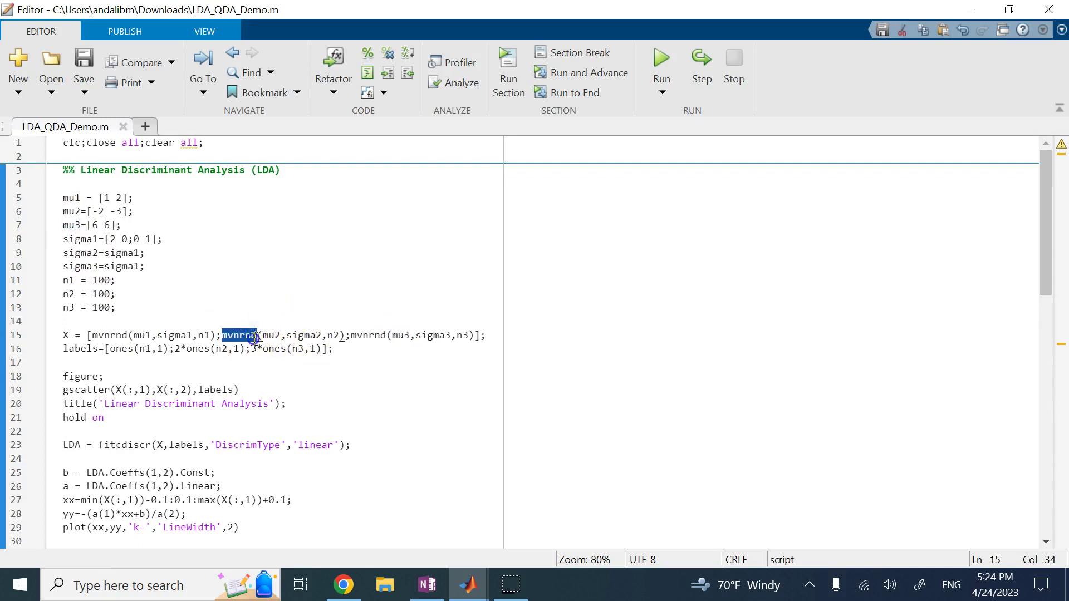
double_click(74, 351)
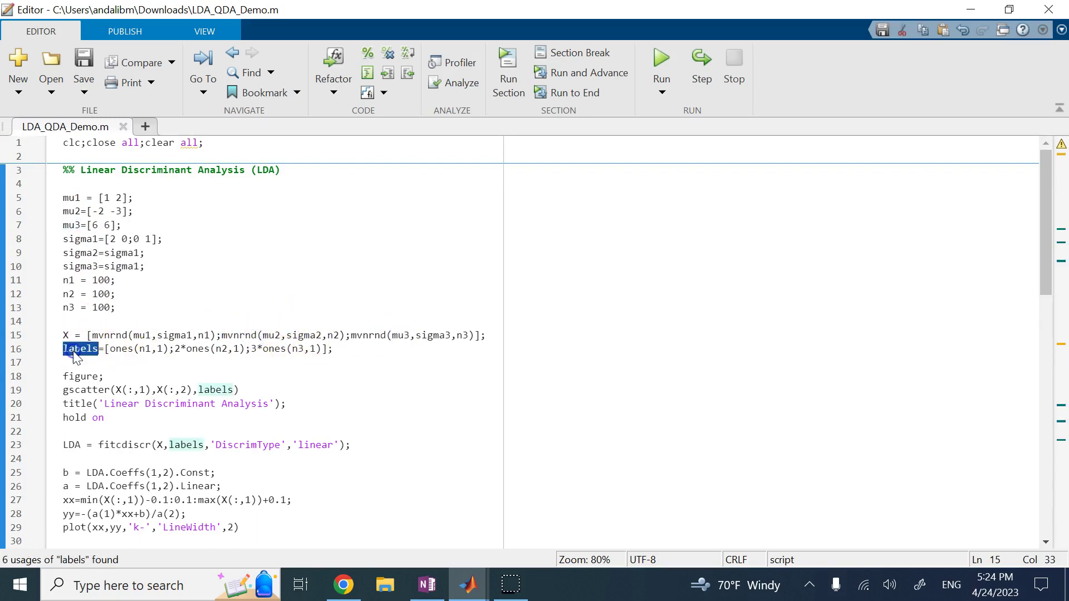
scroll(81, 348, "down", 2)
left_click(92, 306)
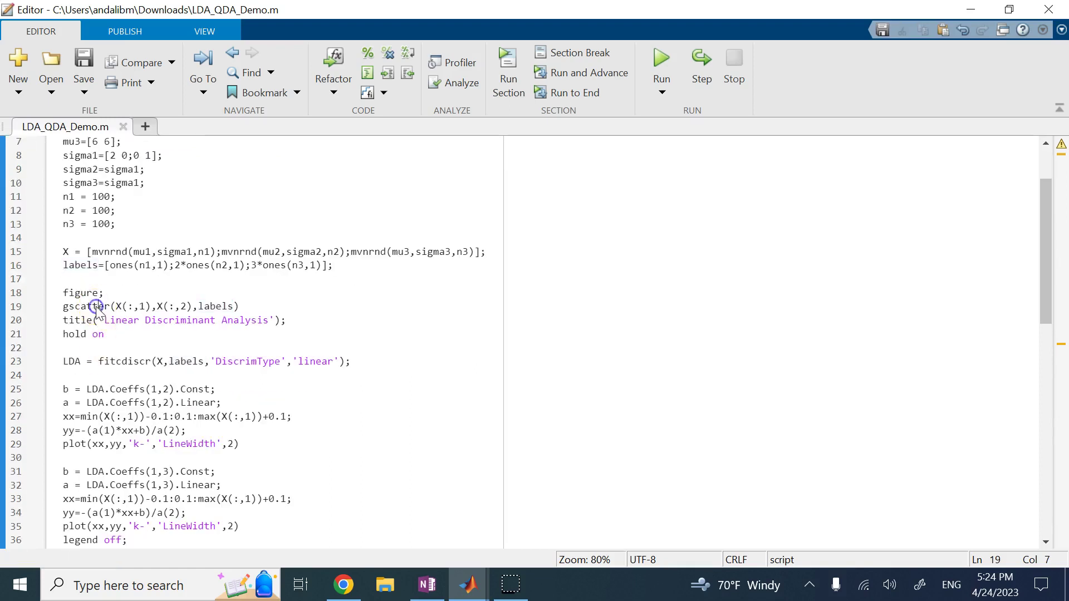
double_click(203, 308)
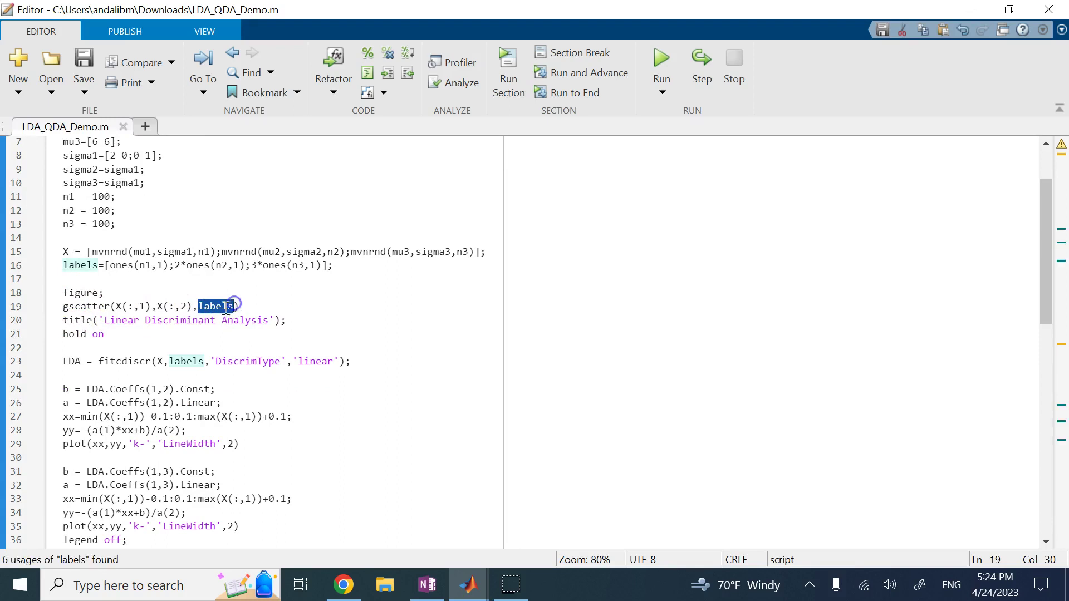
Step: Point out fitcdiscr, the LDA model variable and labels in the LDA fitting call
scroll(126, 295, "down", 2)
double_click(136, 278)
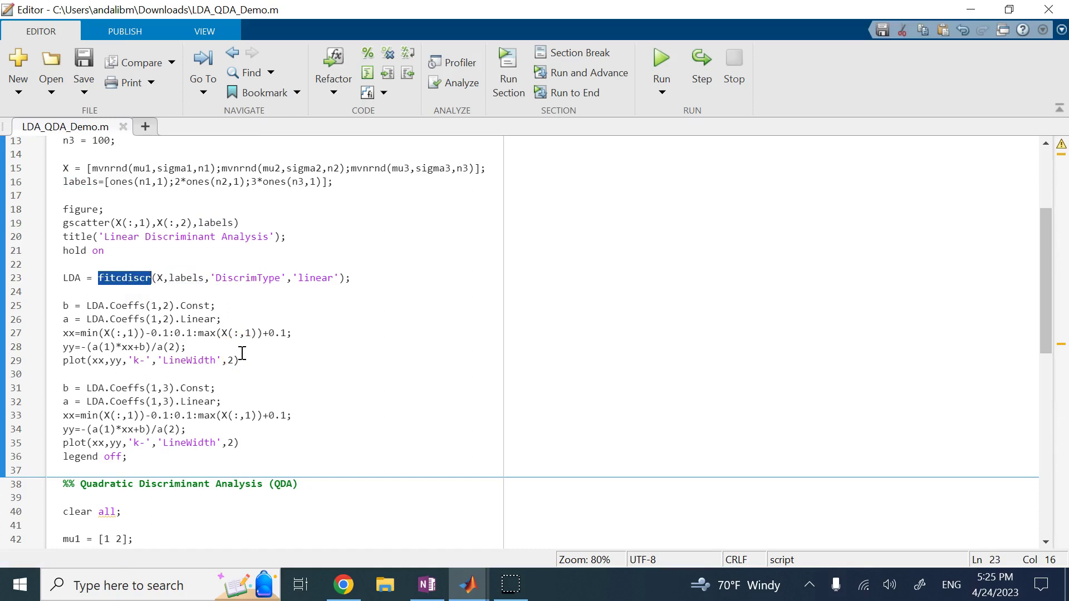
left_click(136, 291)
left_click_drag(121, 277, 167, 280)
left_click(151, 264)
left_click(71, 278)
double_click(180, 280)
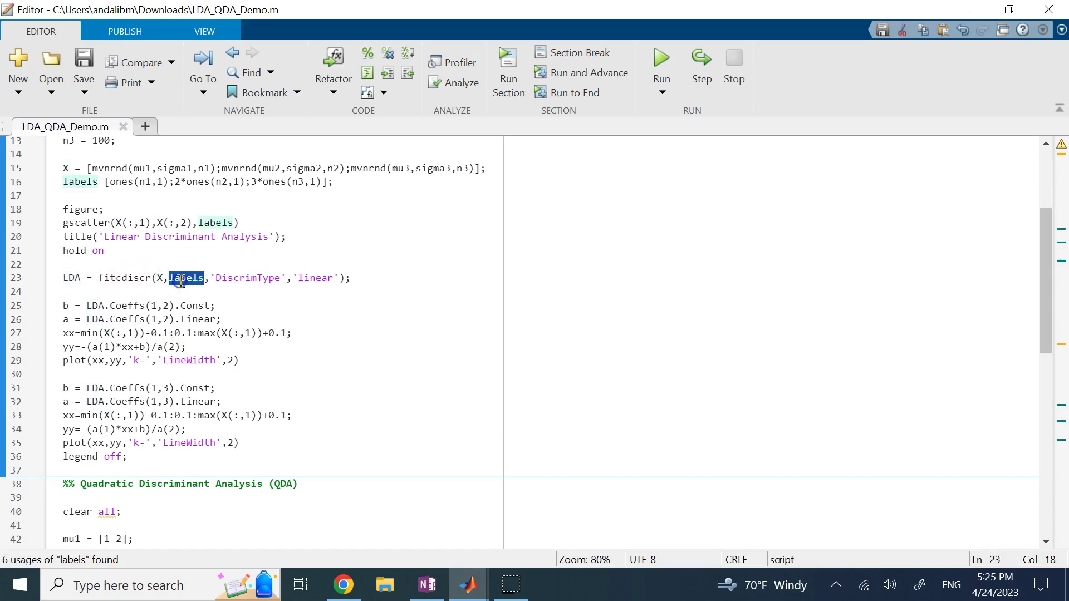
left_click(204, 263)
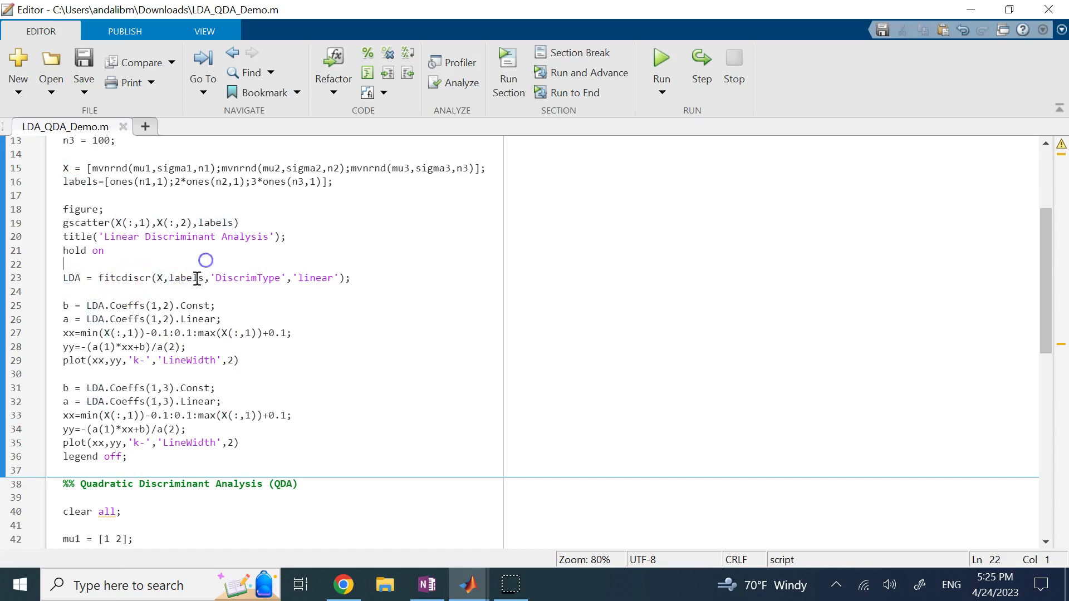
double_click(195, 282)
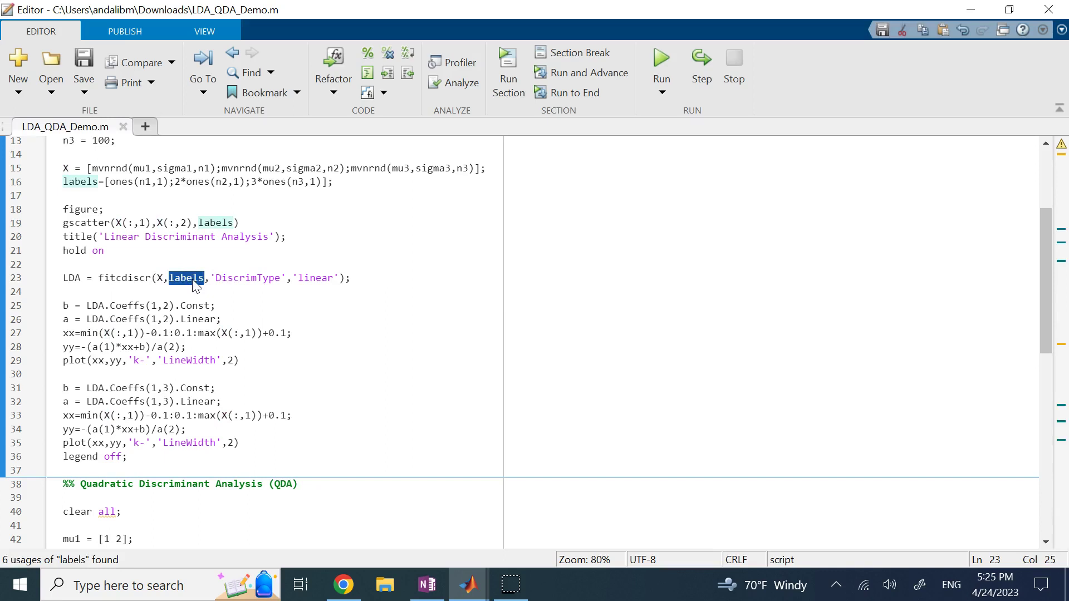
Step: Bring OneNote forward and scroll down to the linear and quadratic discriminant function formulas
left_click(427, 584)
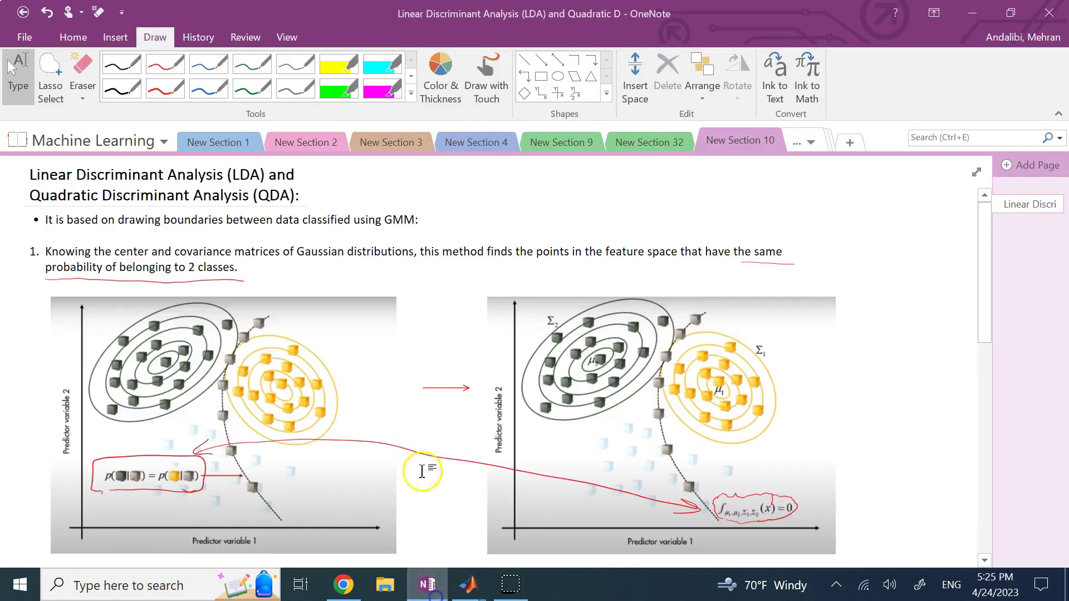
scroll(401, 422, "down", 3)
scroll(401, 422, "down", 3)
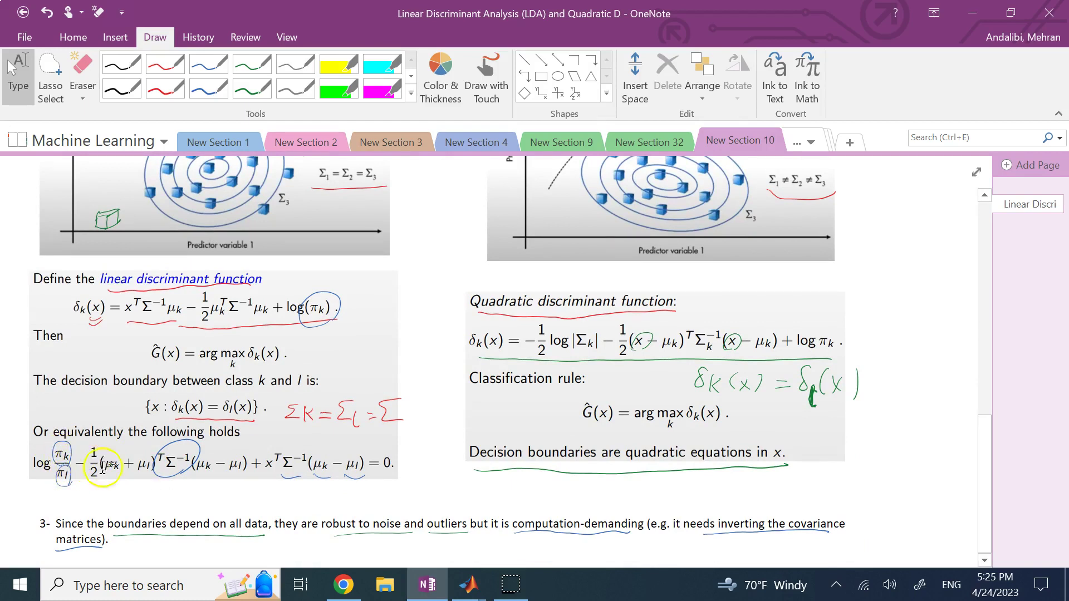
Step: Return to the LDA_QDA_Demo.m Editor and highlight Coeffs and the LDA model on line 25
mouse_move(468, 584)
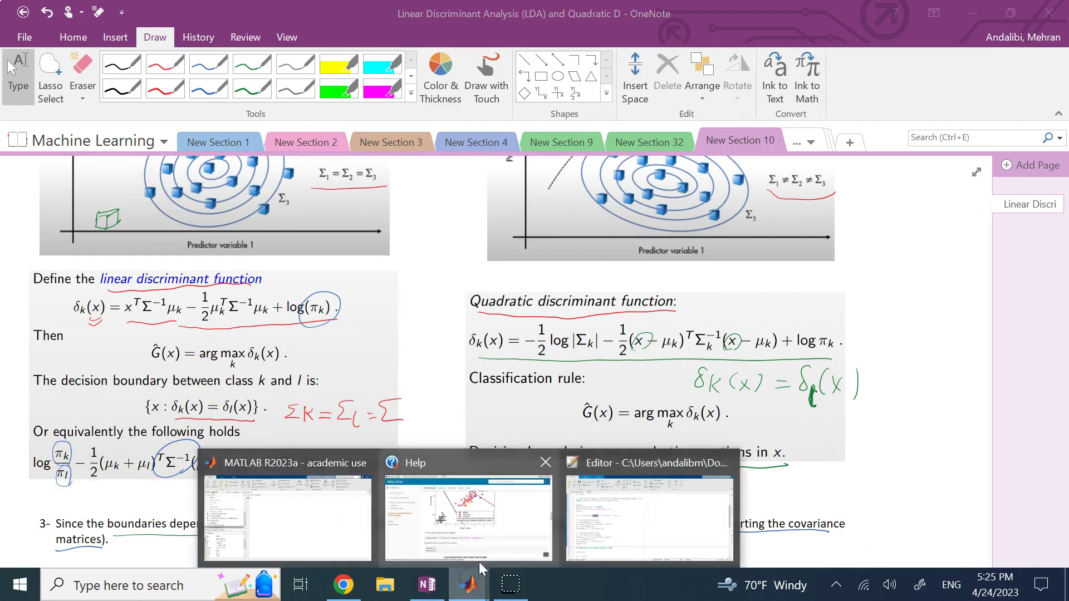
left_click(615, 531)
left_click(140, 333)
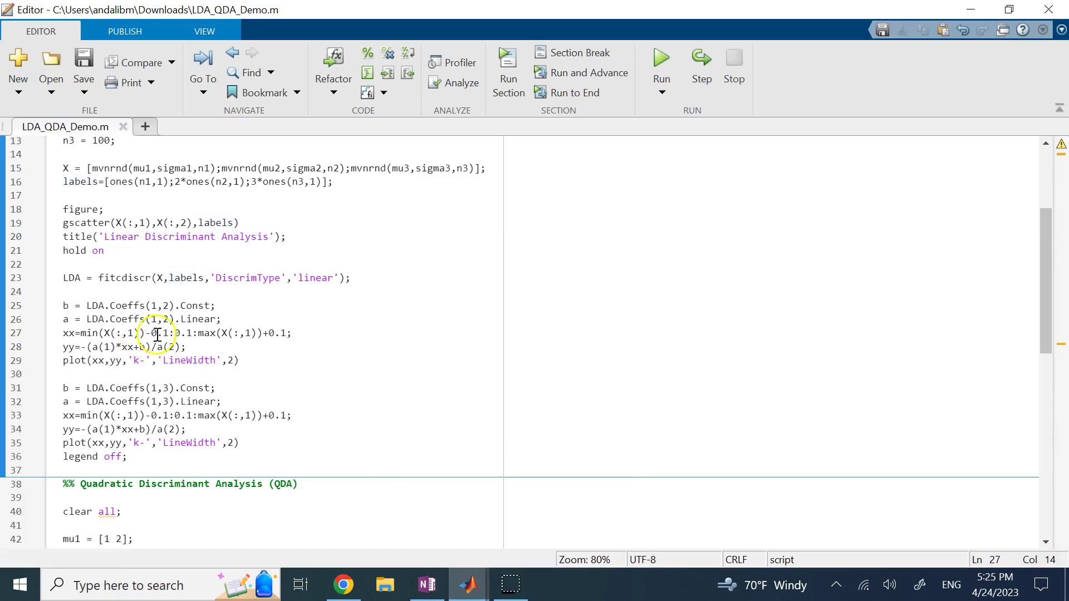
left_click(220, 319)
left_click(96, 299)
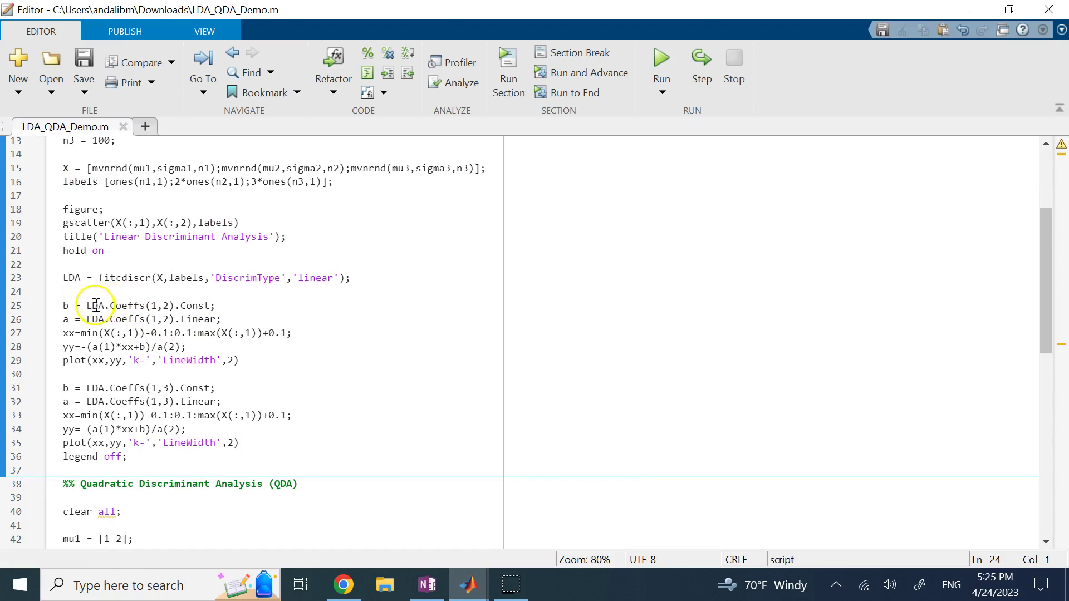
double_click(134, 305)
double_click(71, 278)
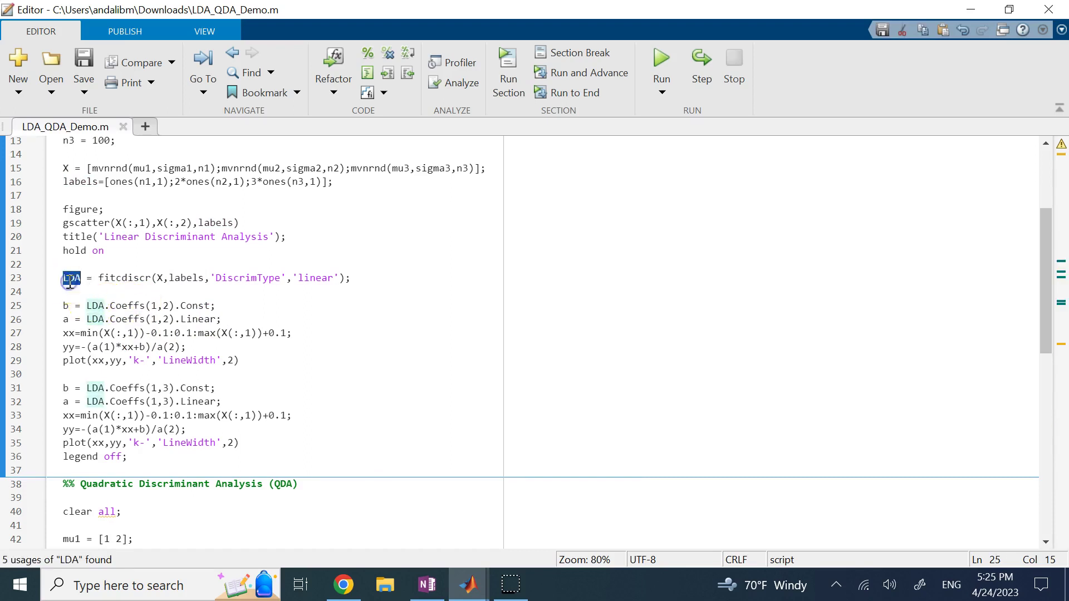
double_click(127, 305)
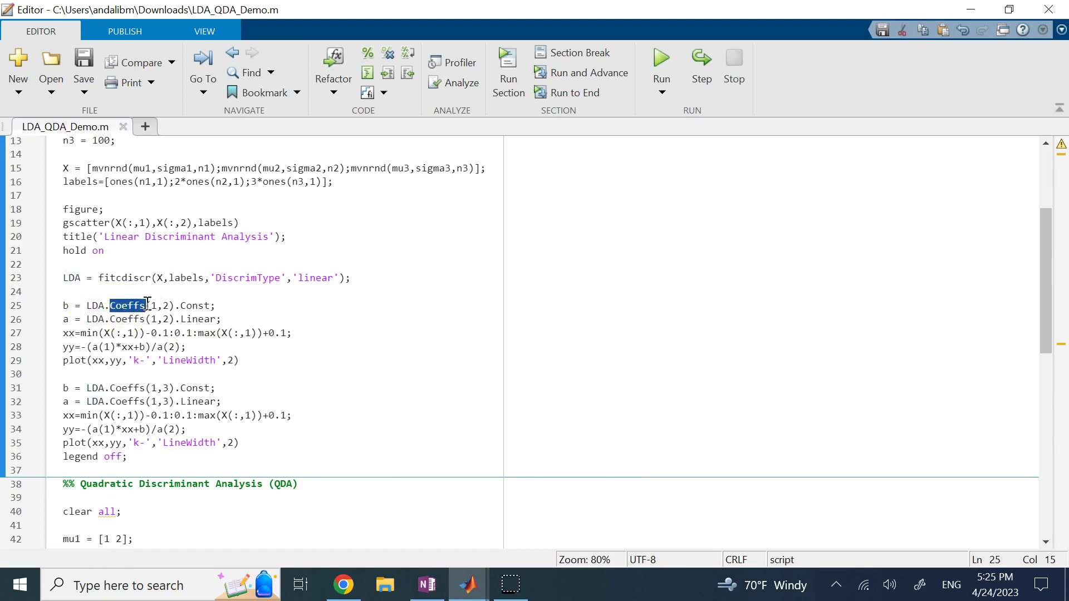
Step: Point out the (1,2) index, Const as b and Linear as a on lines 25–26
left_click_drag(148, 306, 168, 322)
left_click(167, 319)
double_click(195, 305)
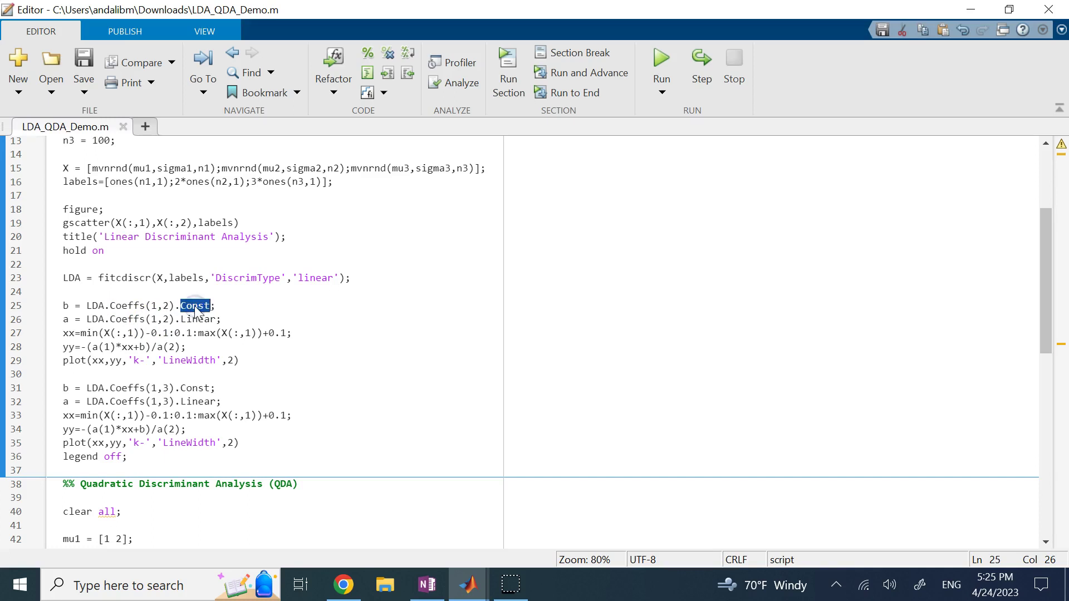
double_click(203, 319)
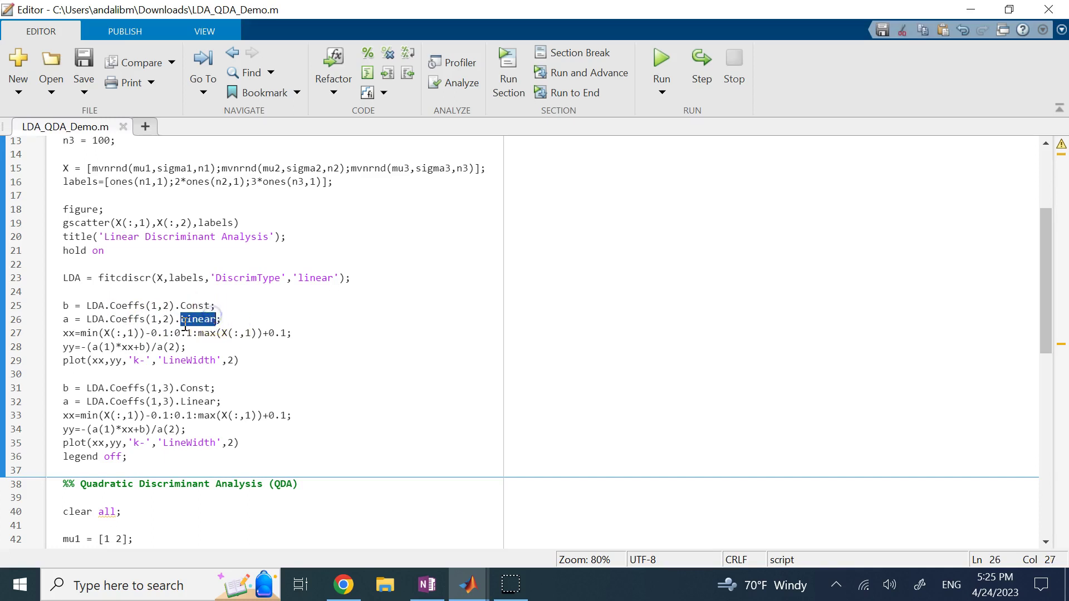
double_click(66, 319)
left_click(66, 306)
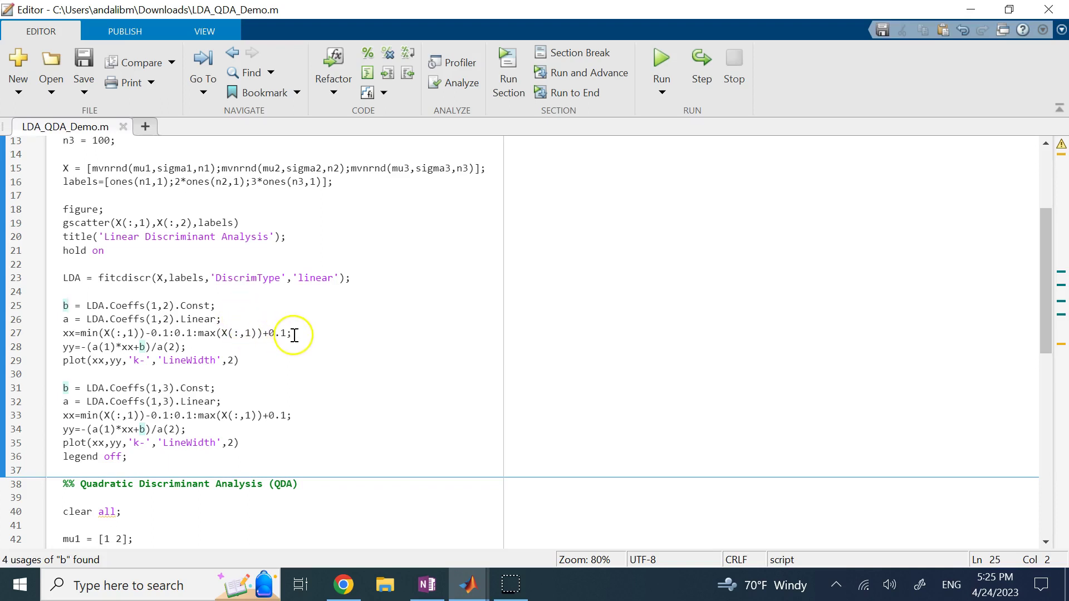
left_click(279, 347)
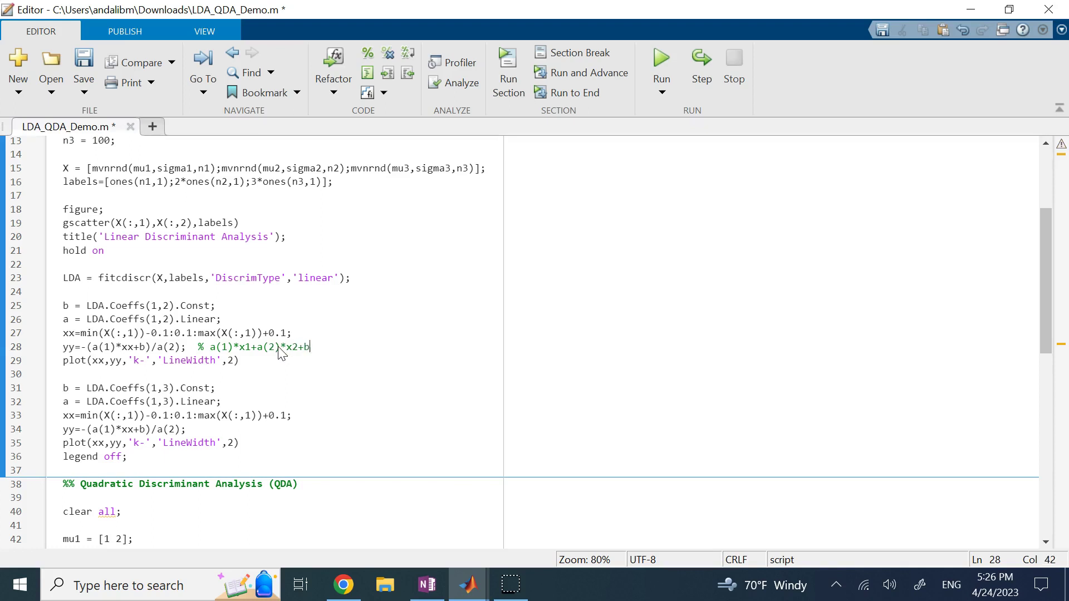
left_click(281, 299)
left_click(246, 348)
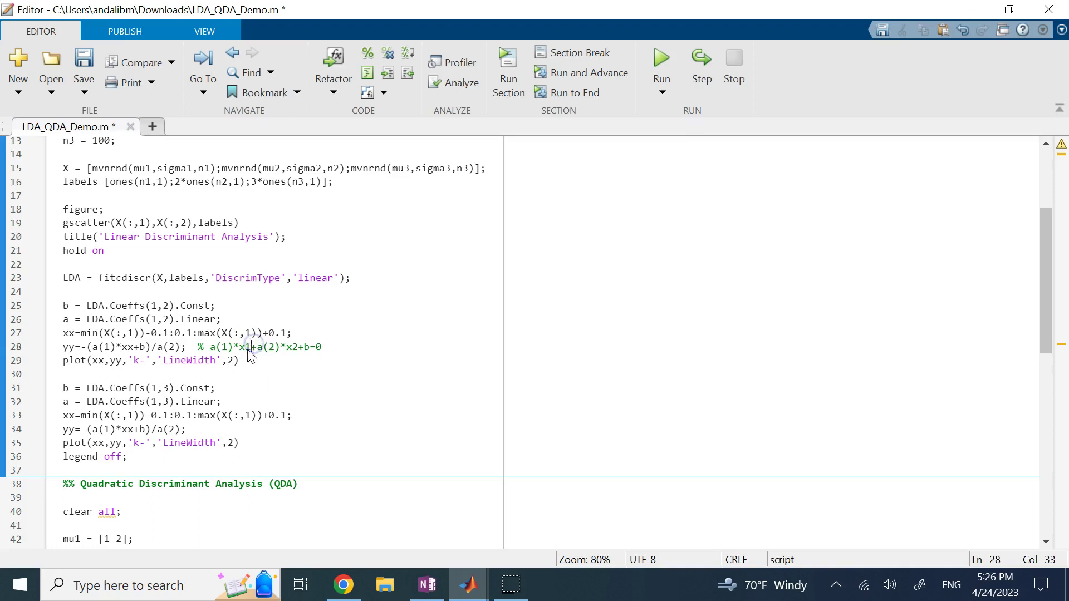
double_click(293, 348)
left_click(268, 377)
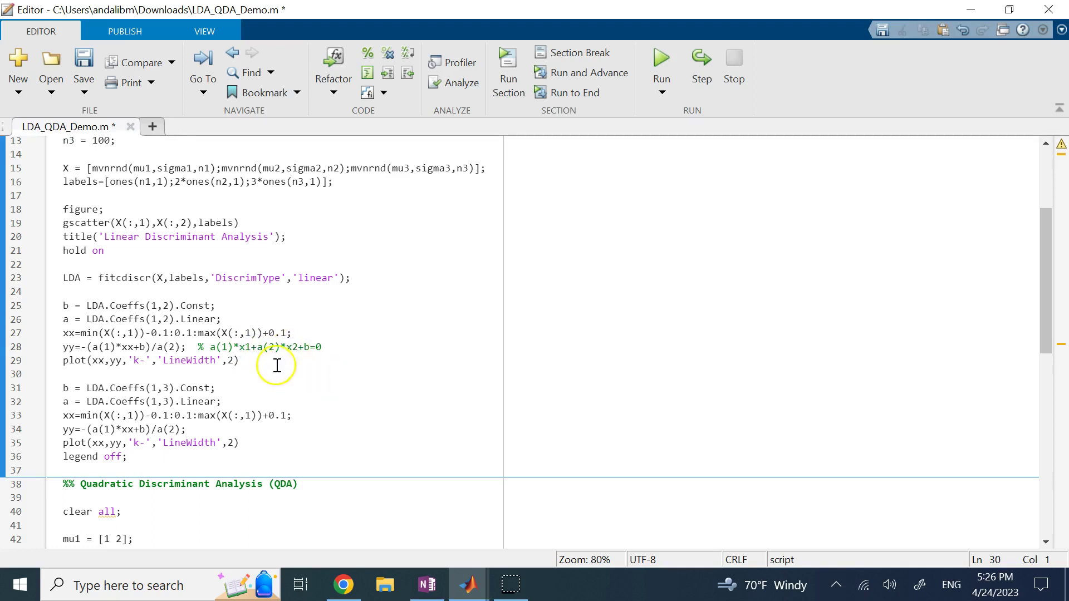
double_click(245, 348)
left_click_drag(70, 333, 297, 328)
left_click(162, 333)
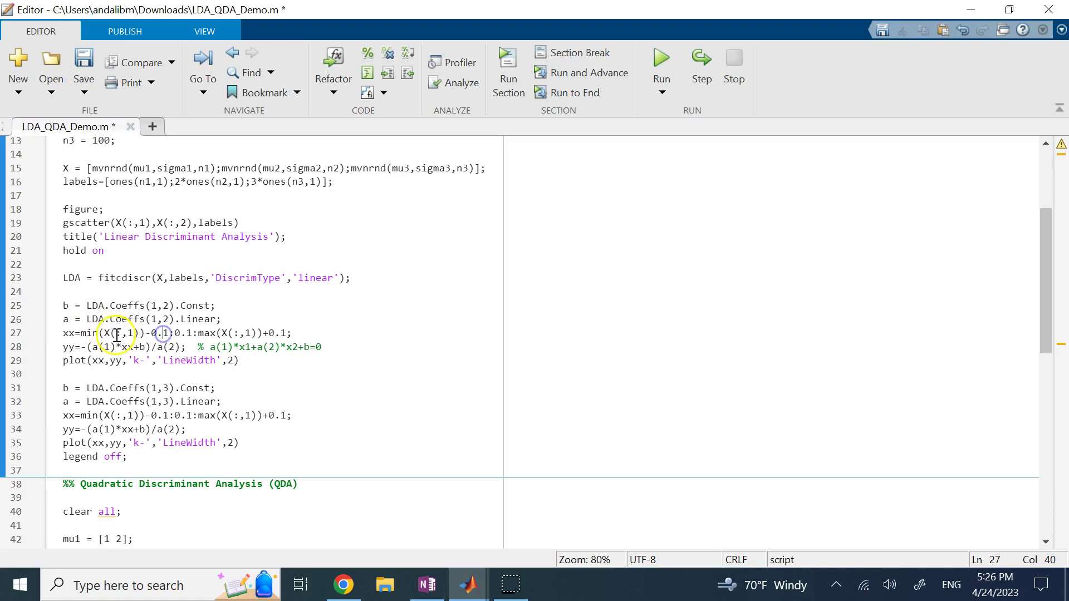
left_click(144, 333)
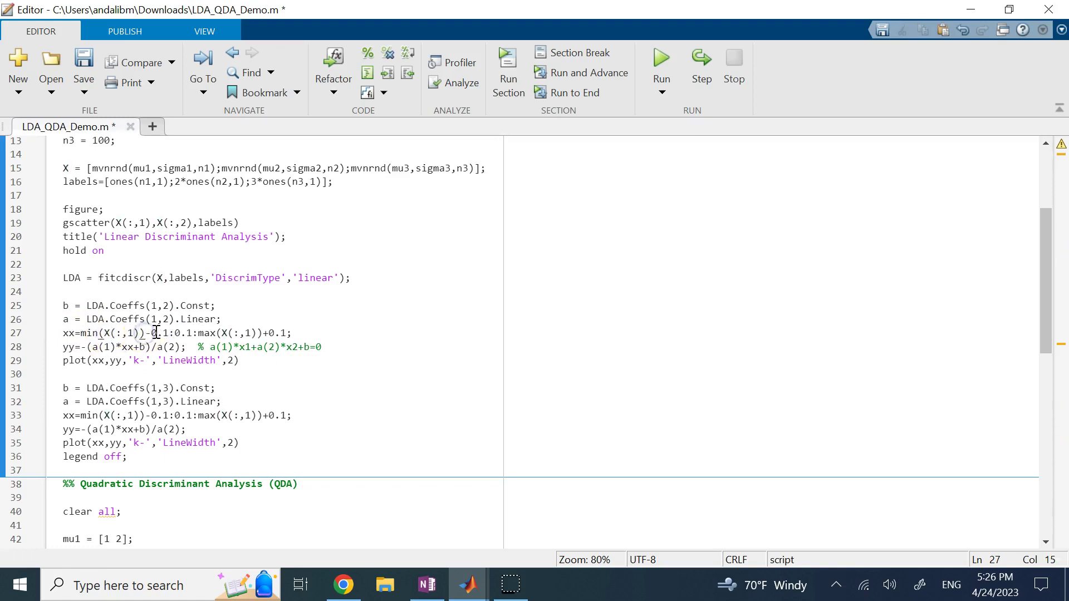
left_click(238, 333)
left_click(288, 334)
left_click(190, 333)
left_click(67, 333)
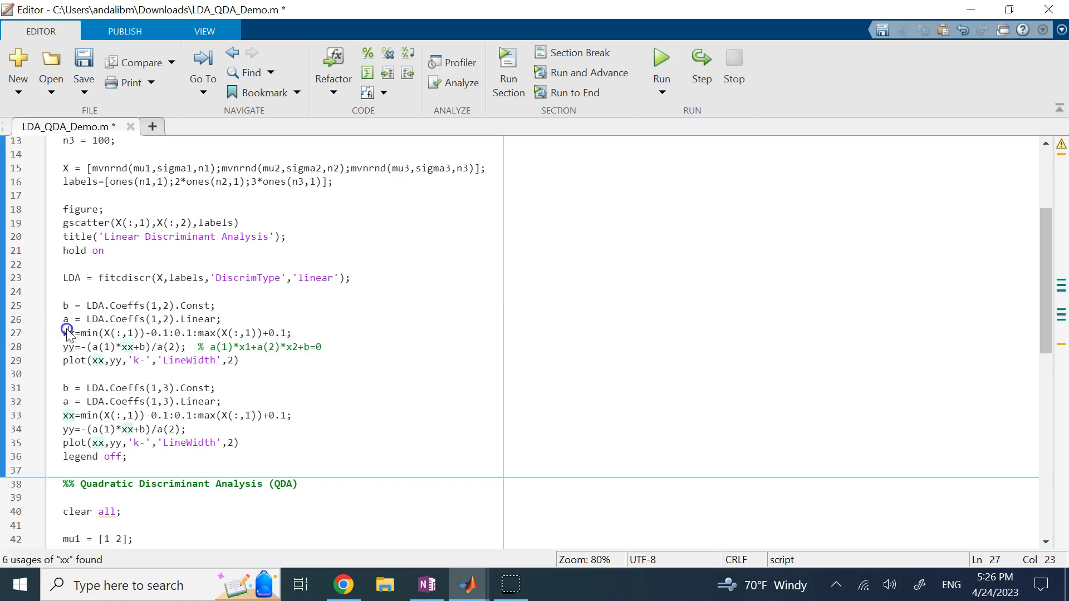
double_click(69, 347)
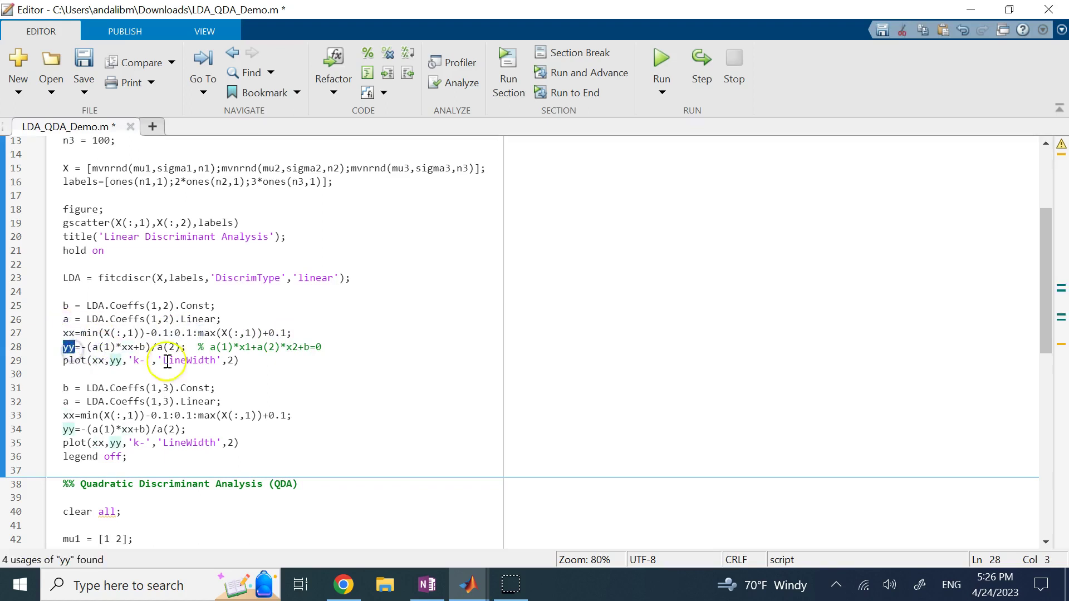
left_click_drag(257, 347, 281, 349)
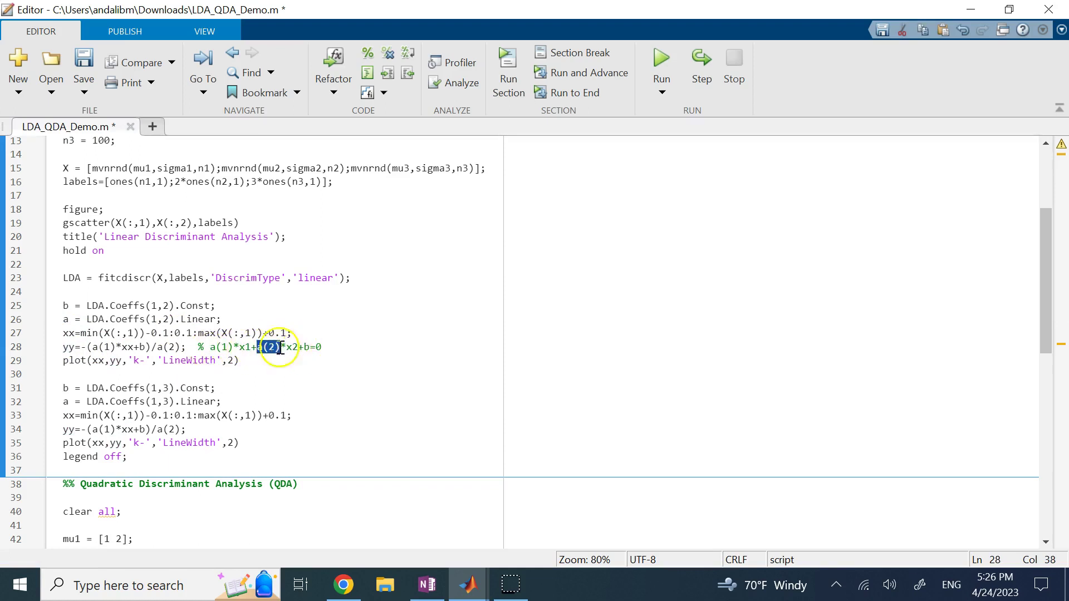
left_click_drag(81, 348, 128, 350)
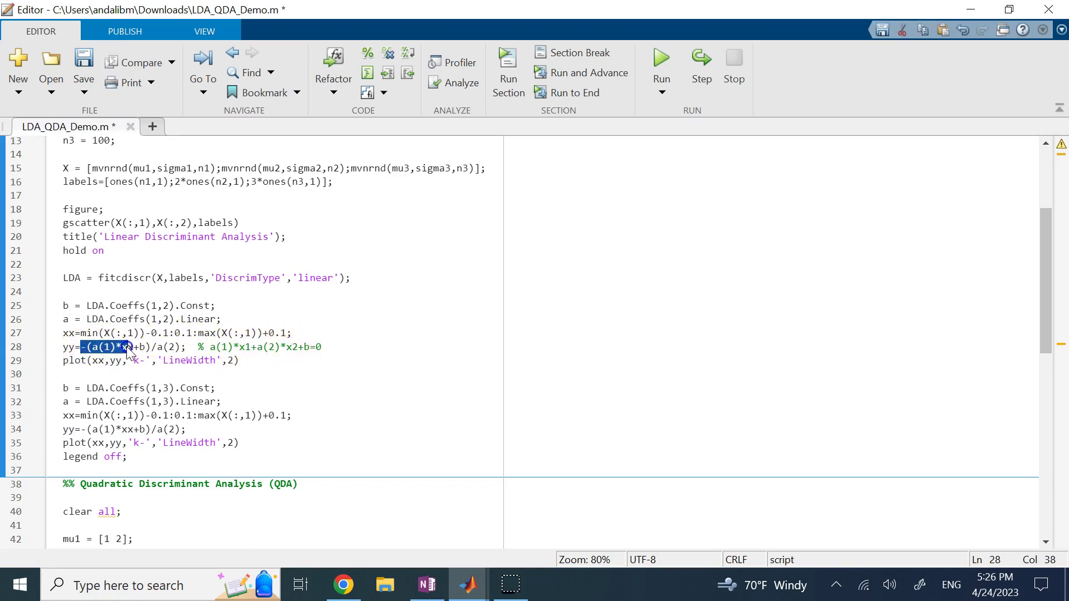
left_click(167, 349)
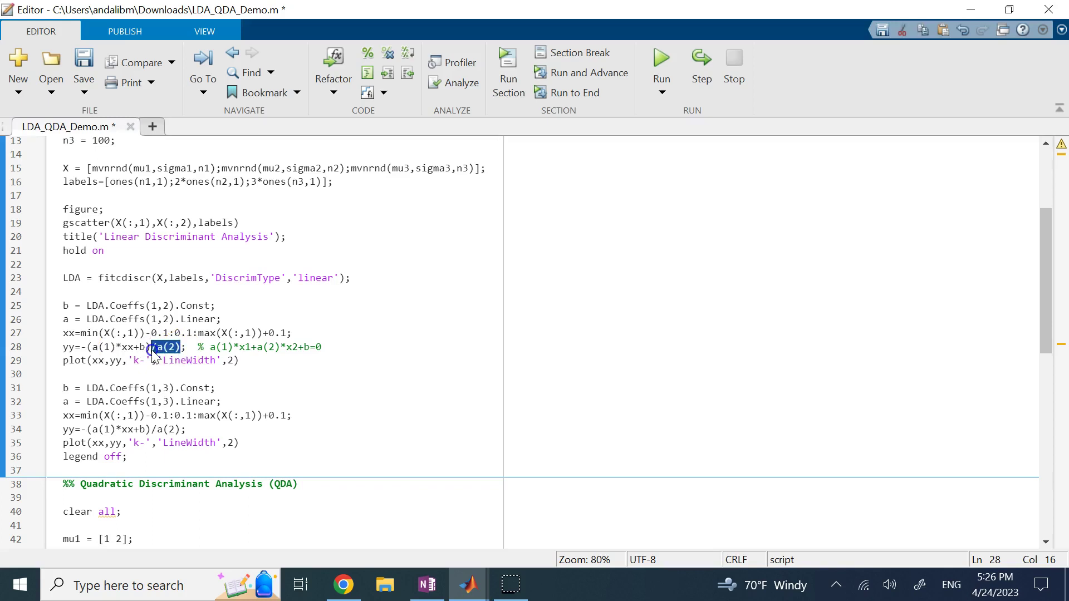
double_click(70, 348)
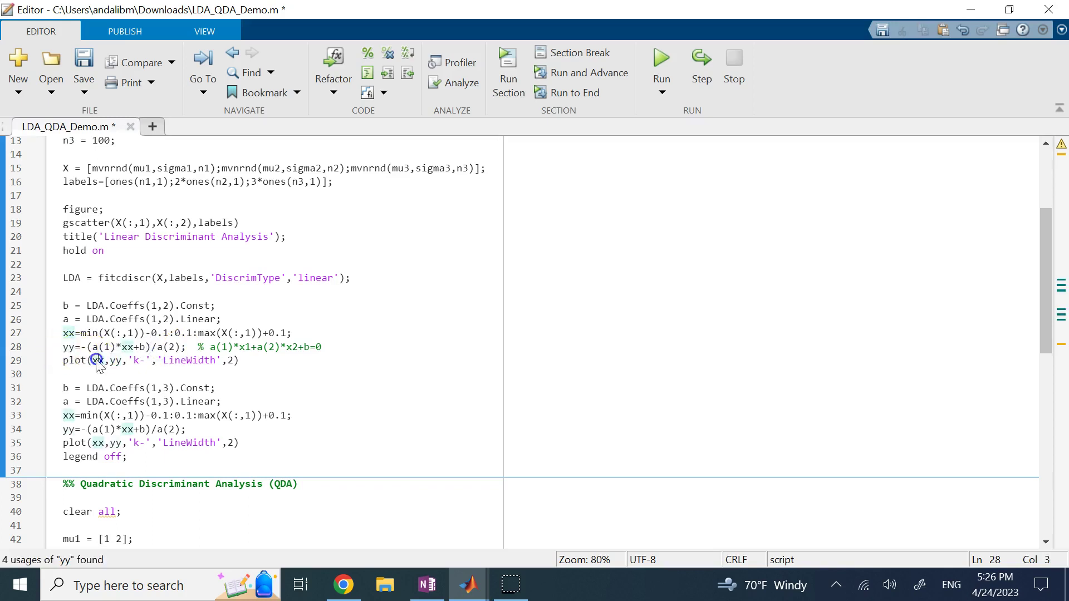
left_click_drag(63, 360, 250, 363)
left_click(127, 360)
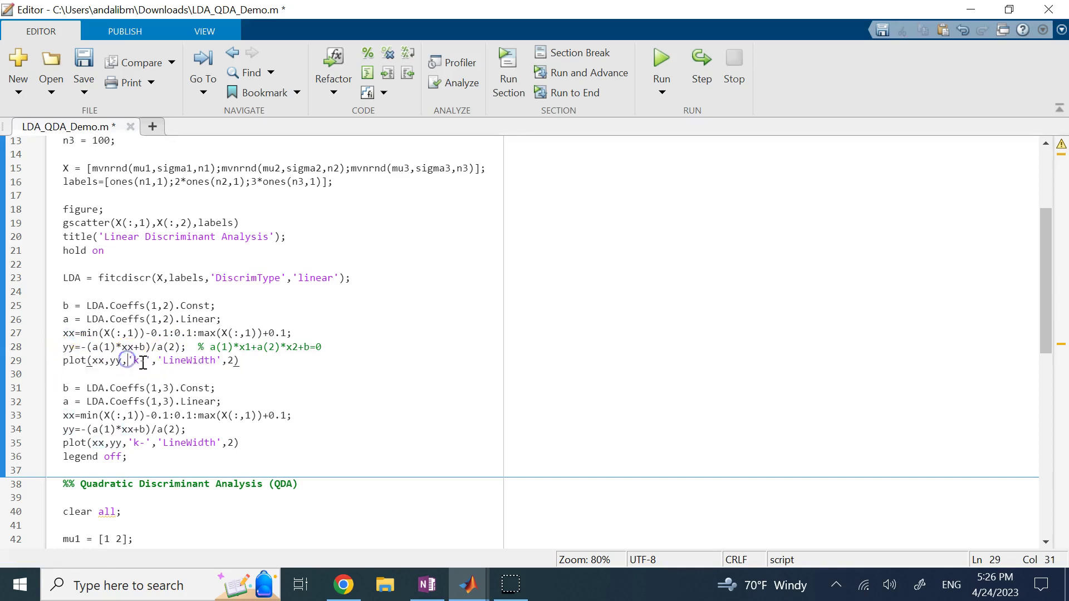
scroll(376, 440, "down", 2)
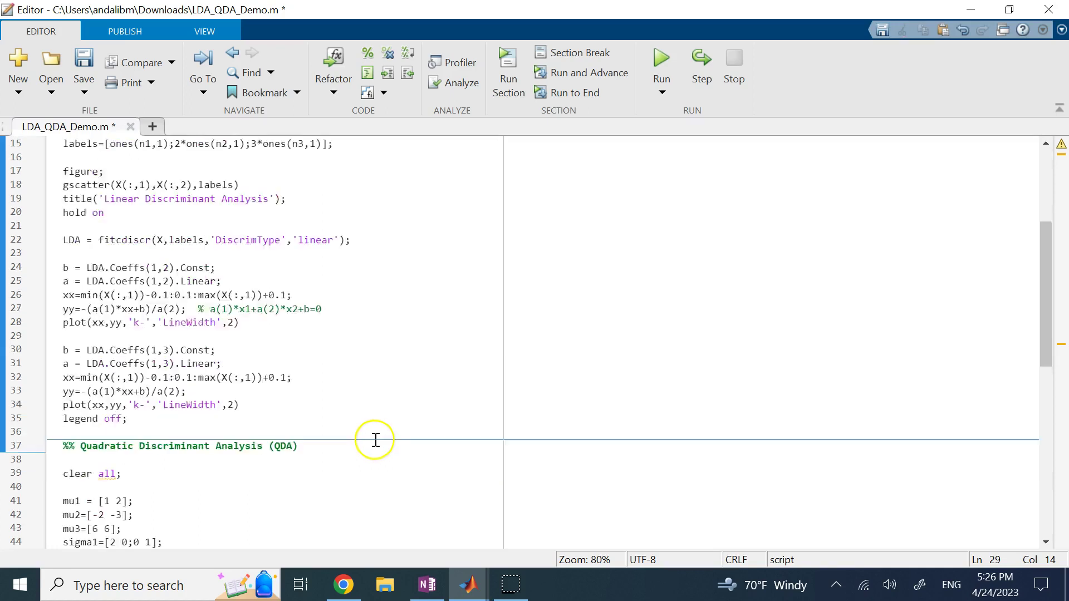
left_click(204, 332)
scroll(206, 332, "up", 2)
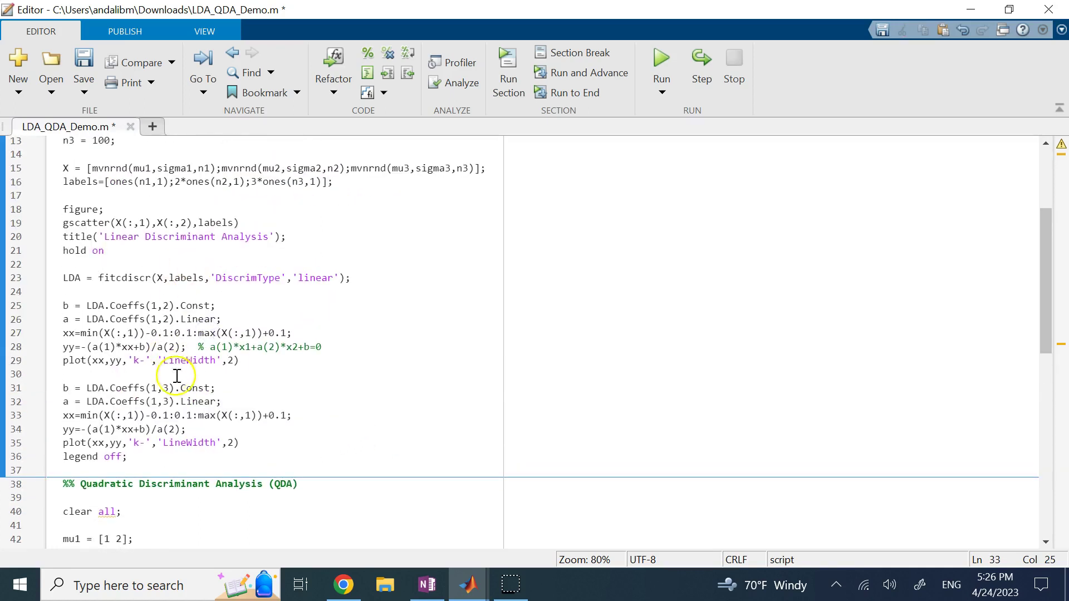
left_click_drag(153, 388, 168, 390)
left_click(281, 378)
left_click(409, 253)
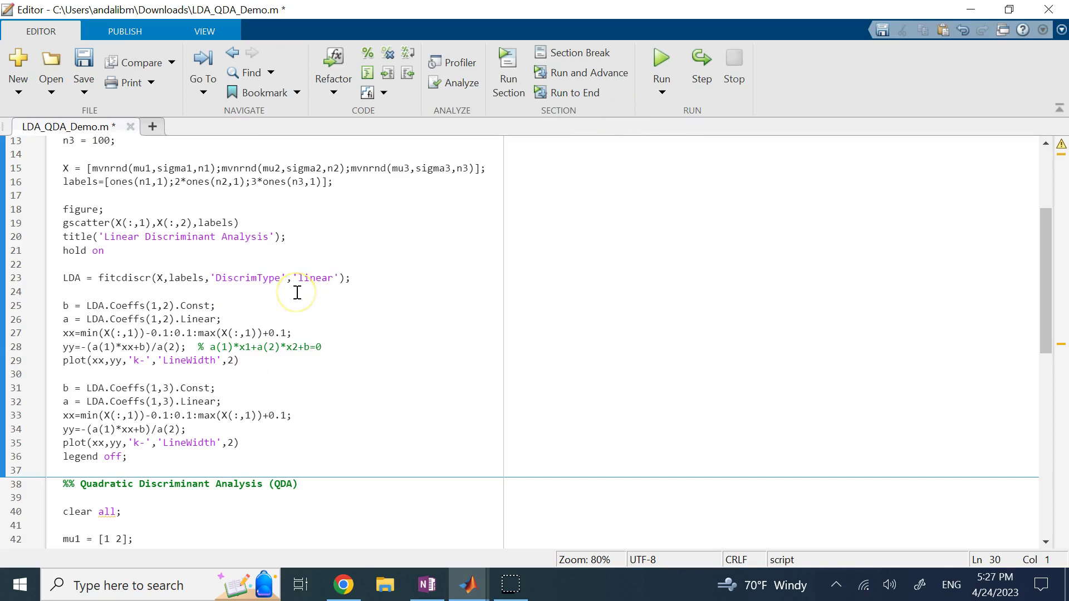
left_click(169, 347)
left_click(128, 456)
Step: Save LDA_QDA_Demo.m
scroll(390, 295, "up", 4)
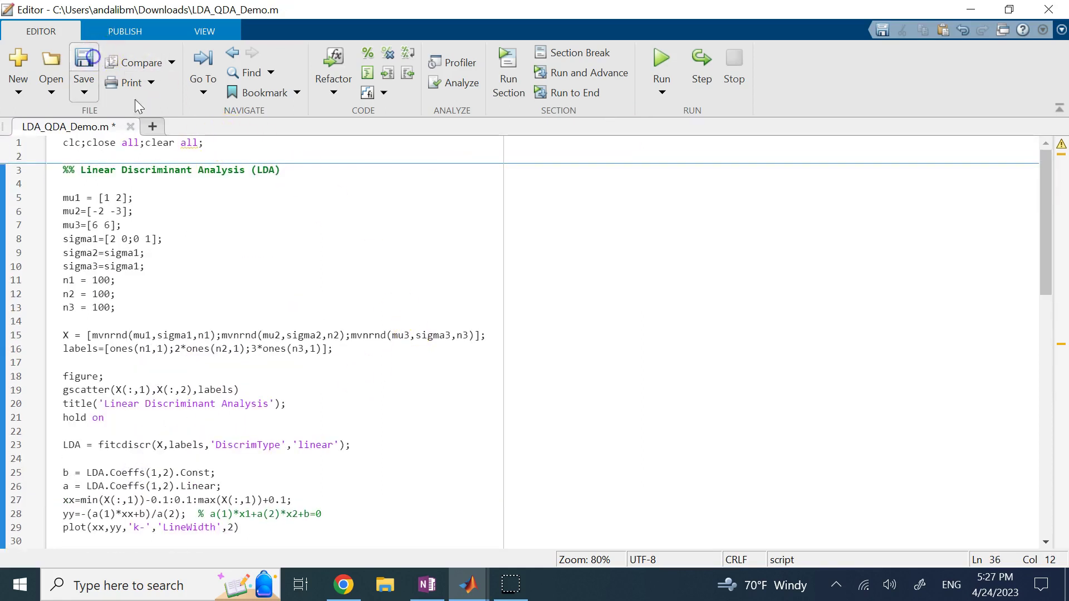
left_click(84, 61)
left_click(301, 157)
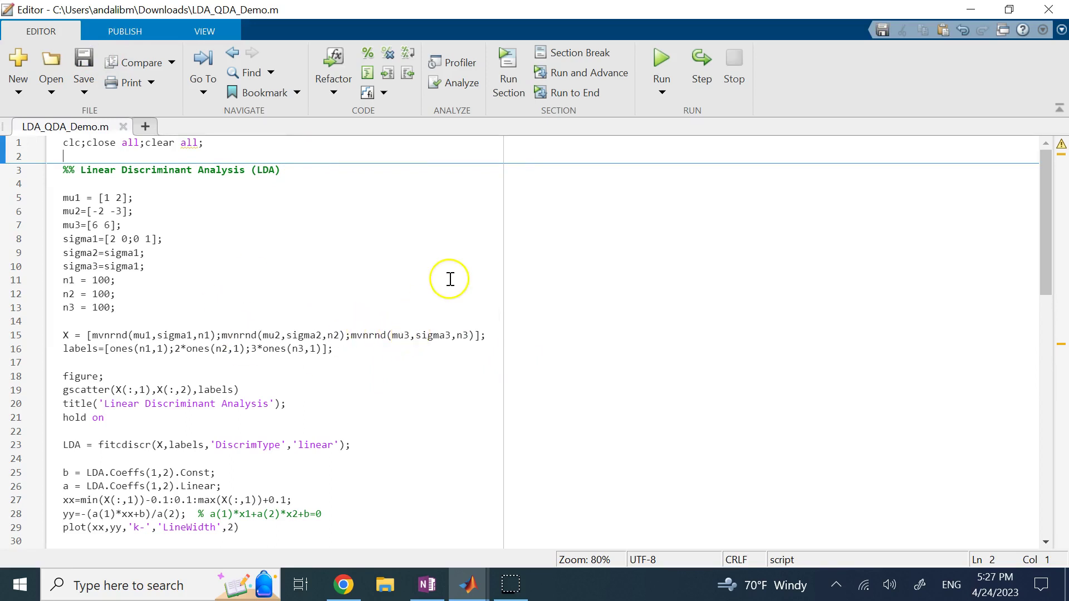
Step: Run the Linear Discriminant Analysis section to draw Figure 1's clusters and boundary lines
left_click(351, 278)
left_click(509, 72)
left_click(536, 360)
left_click(510, 77)
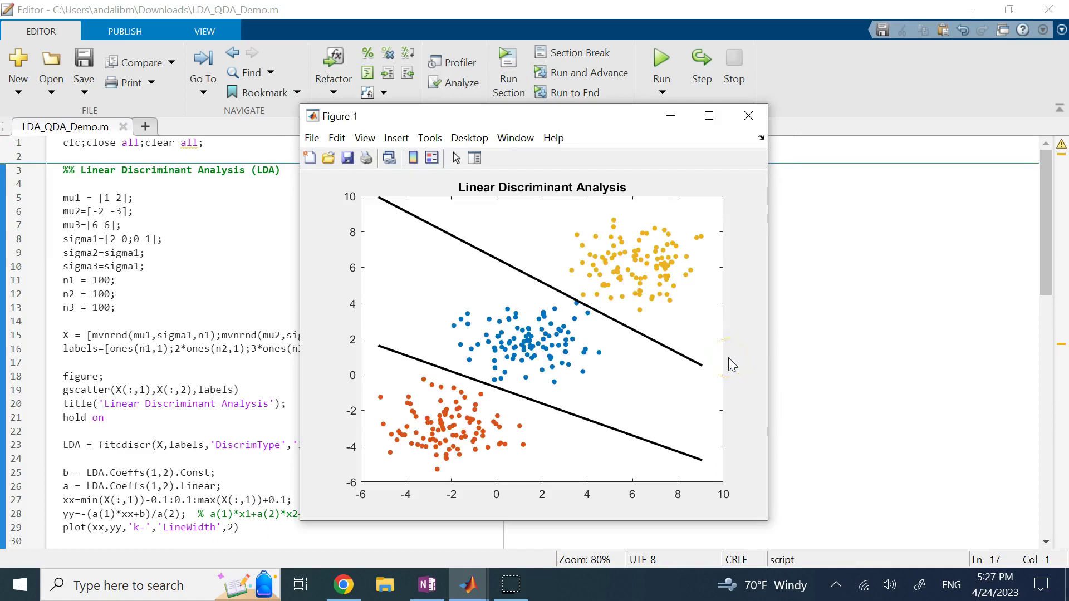
left_click(673, 255)
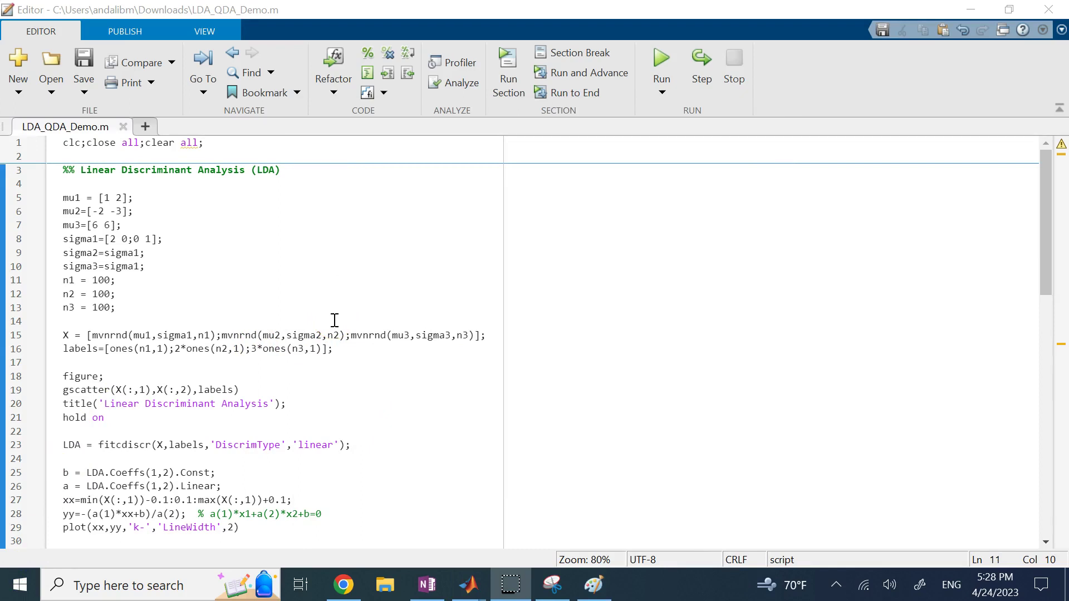
scroll(336, 278, "down", 6)
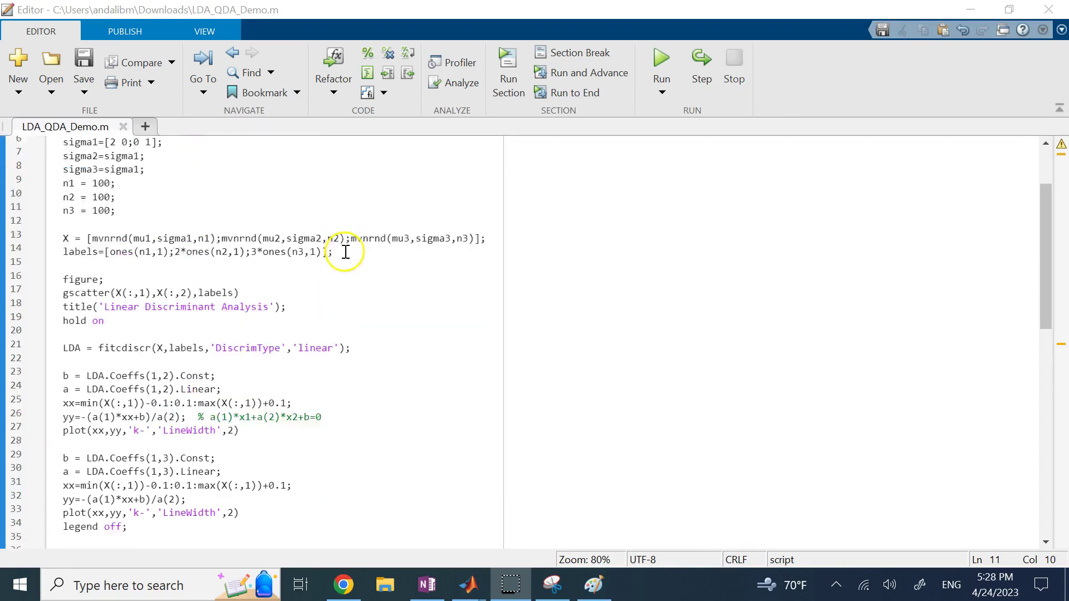
scroll(196, 379, "down", 2)
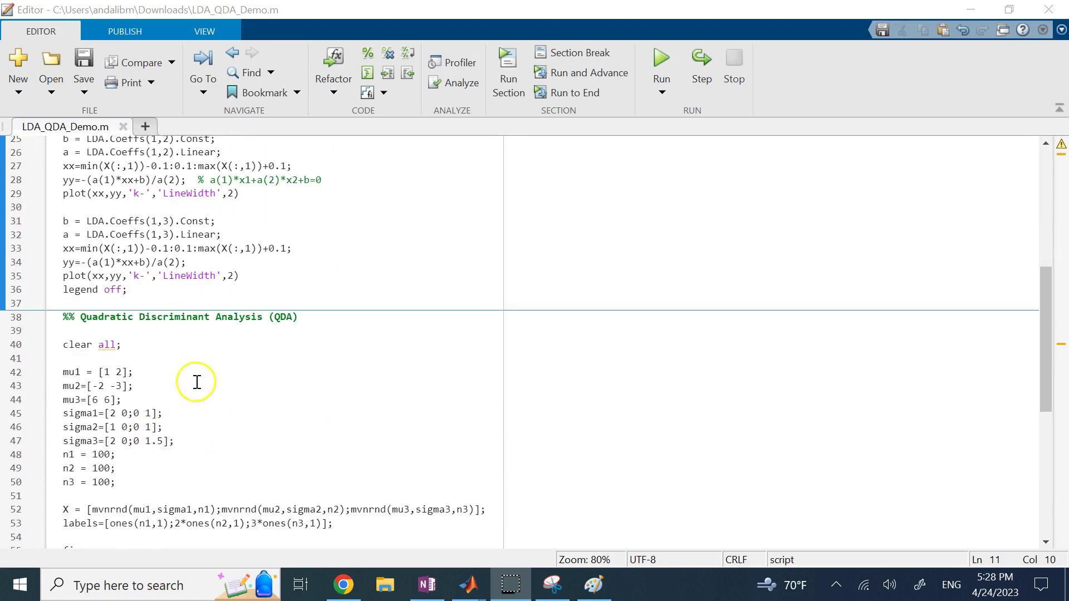
scroll(233, 237, "up", 8)
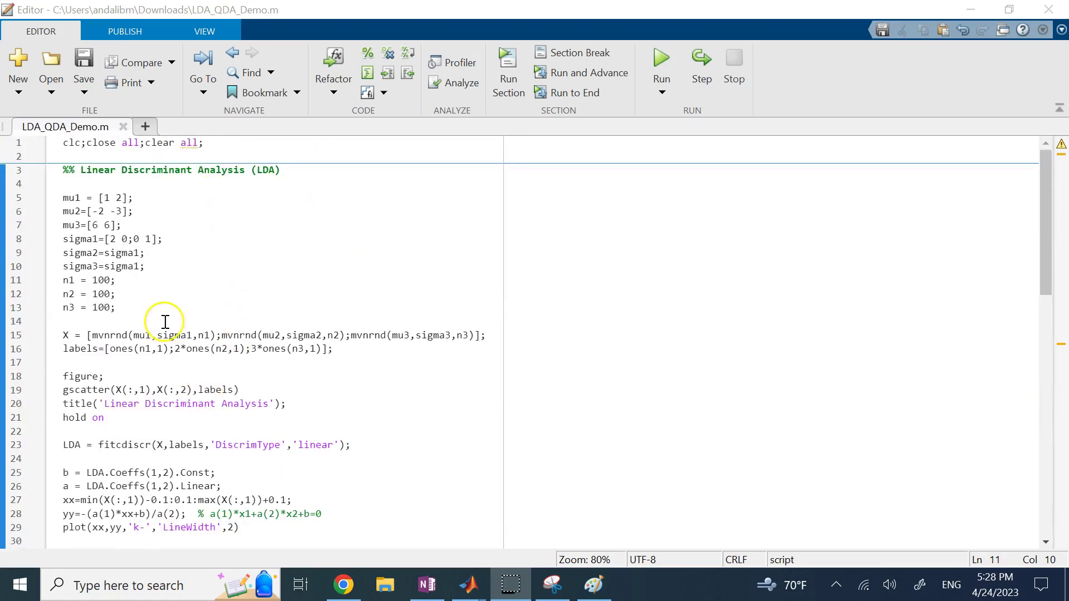
scroll(164, 325, "down", 2)
scroll(167, 320, "up", 2)
left_click_drag(145, 266, 59, 238)
scroll(244, 296, "down", 8)
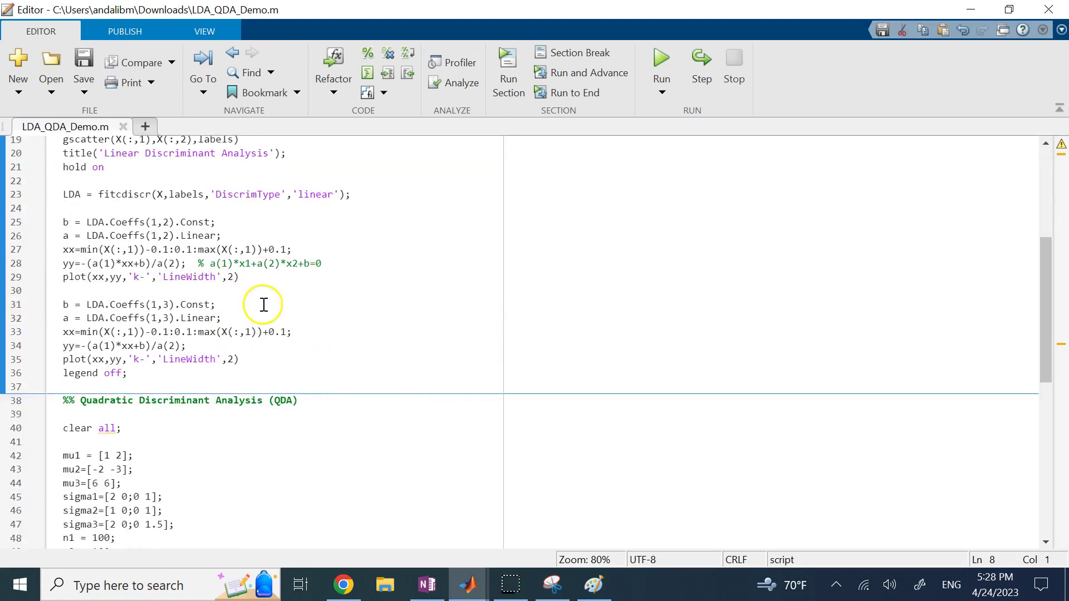
left_click_drag(178, 441, 57, 414)
scroll(284, 380, "down", 4)
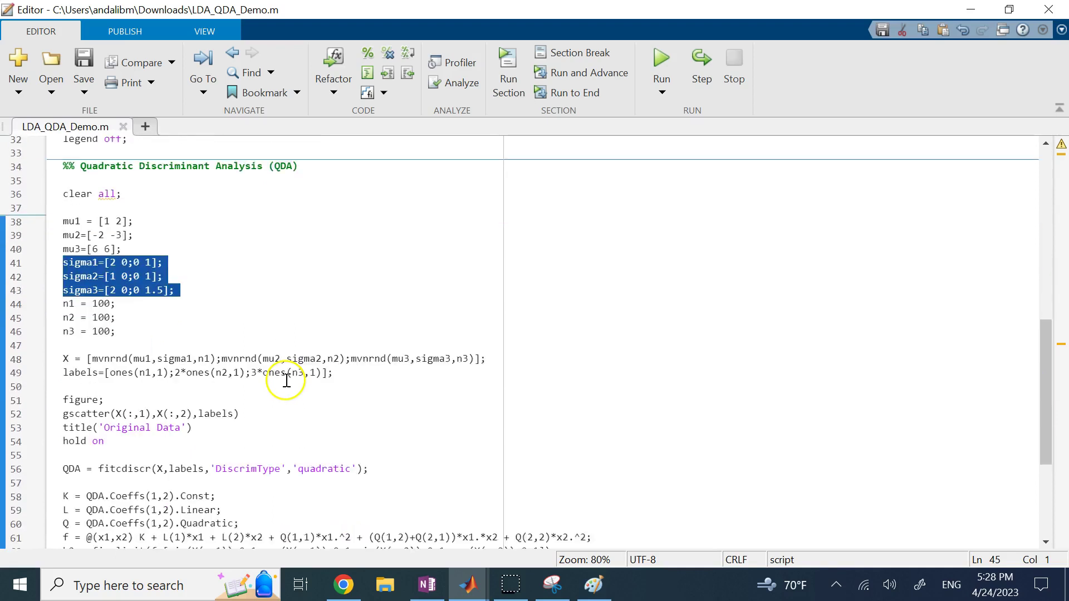
left_click(233, 286)
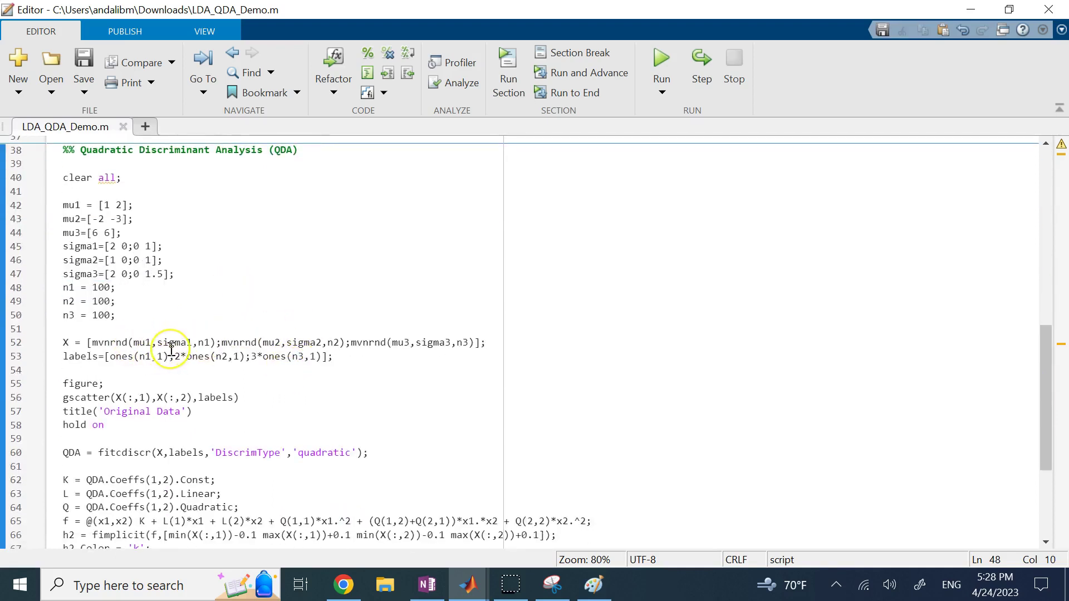
scroll(171, 349, "down", 4)
double_click(132, 287)
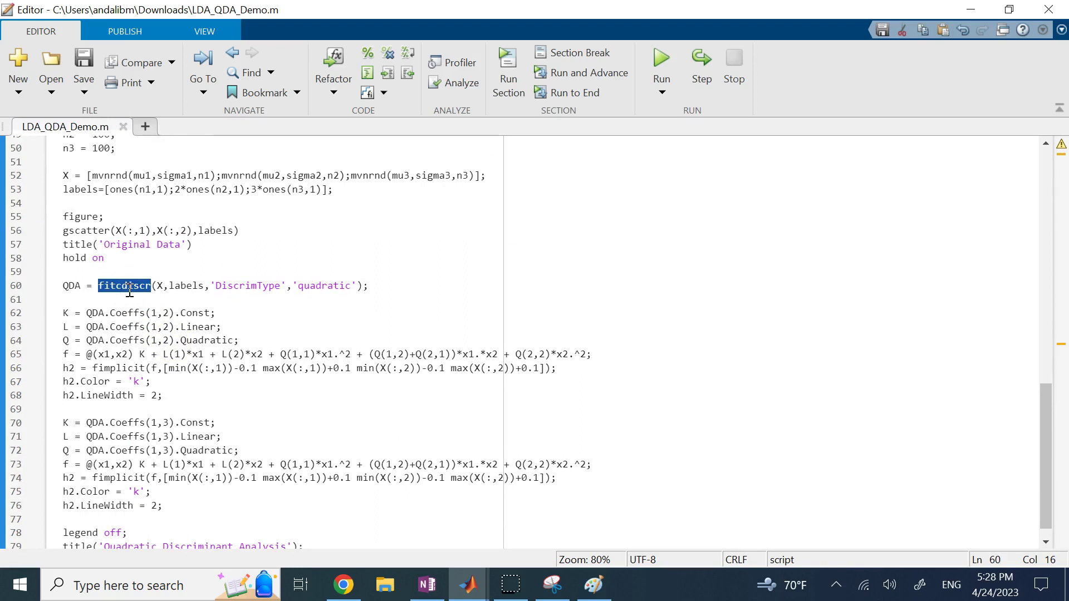
left_click(179, 286)
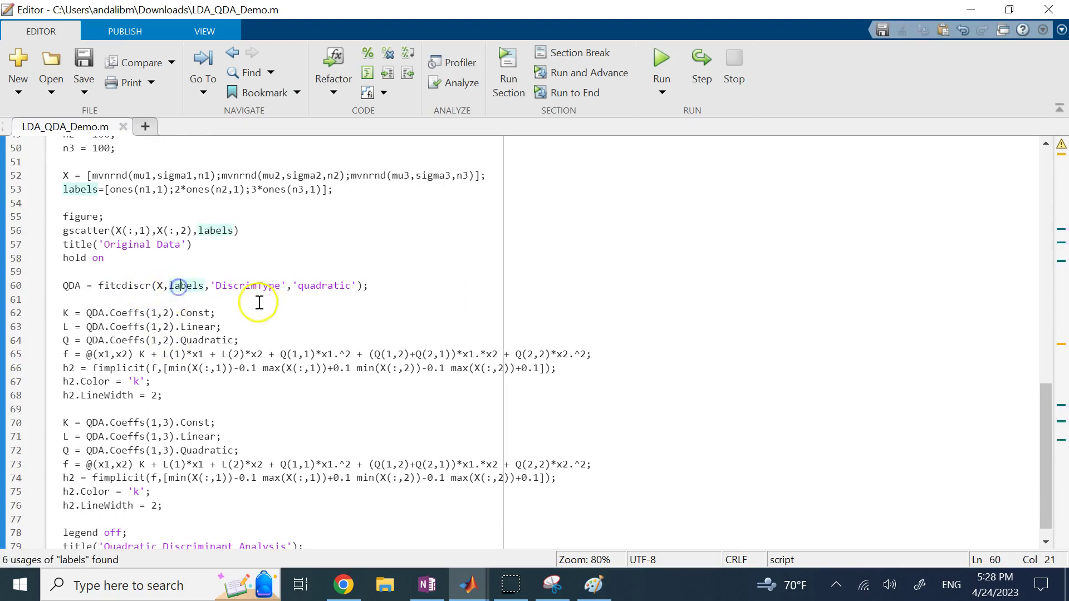
double_click(241, 285)
double_click(318, 286)
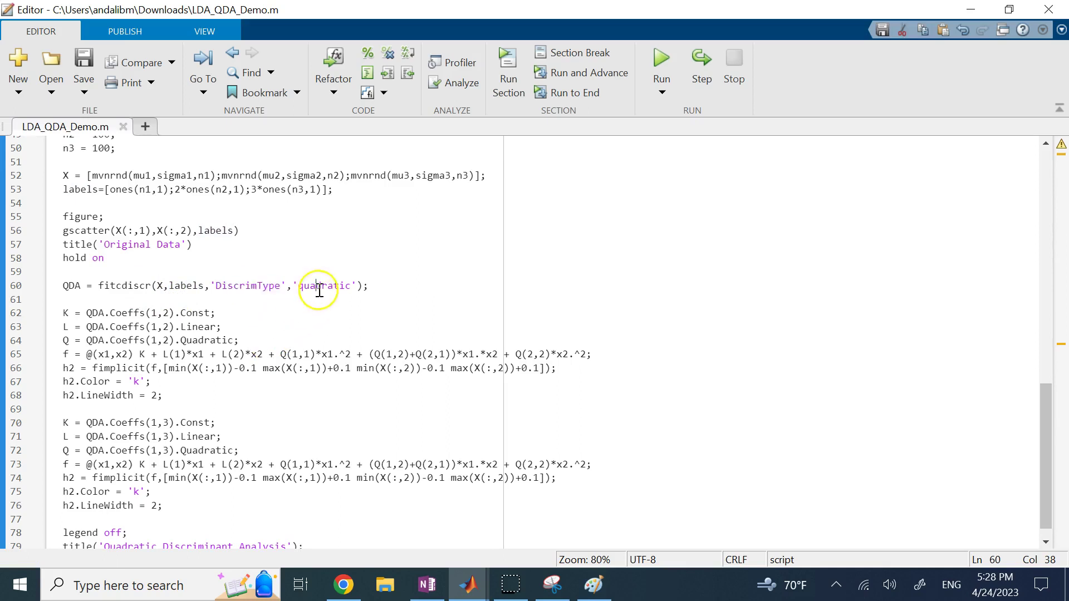
scroll(332, 343, "up", 16)
scroll(334, 274, "down", 6)
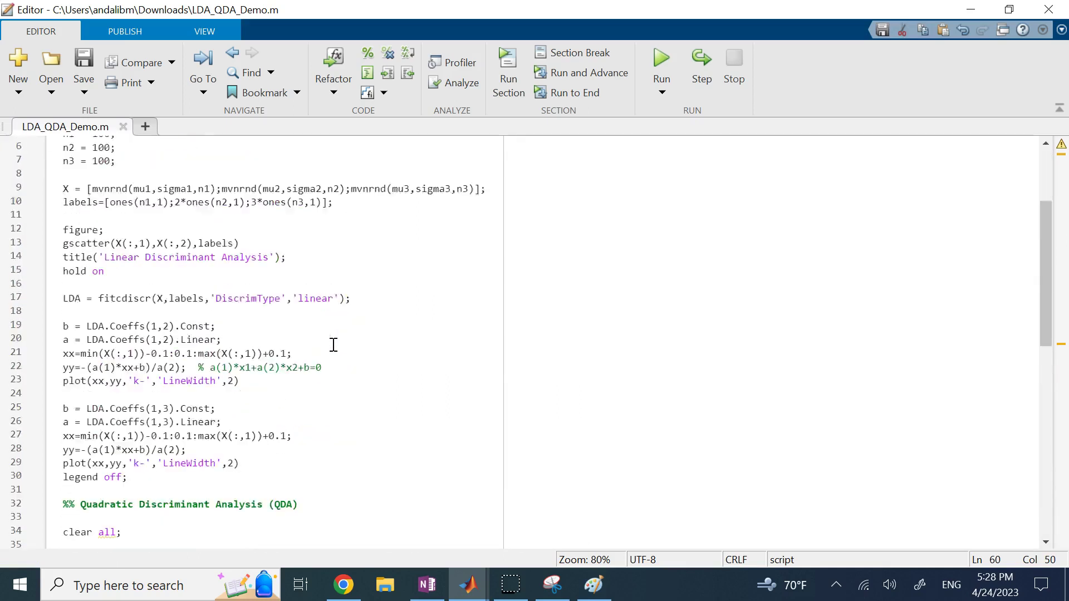
double_click(317, 201)
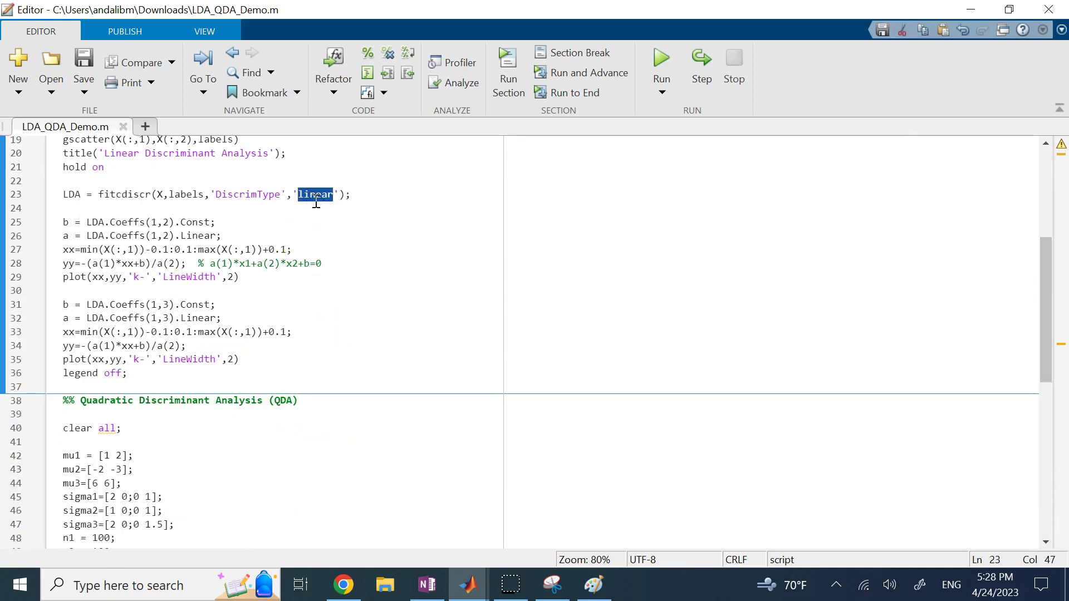
left_click(212, 202)
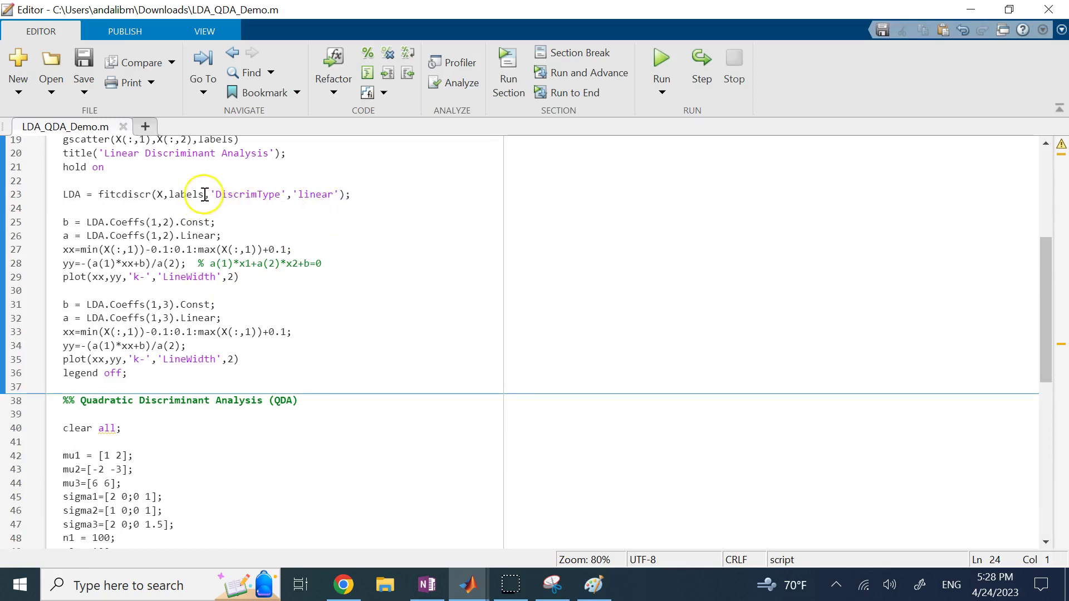
left_click_drag(205, 194, 325, 198)
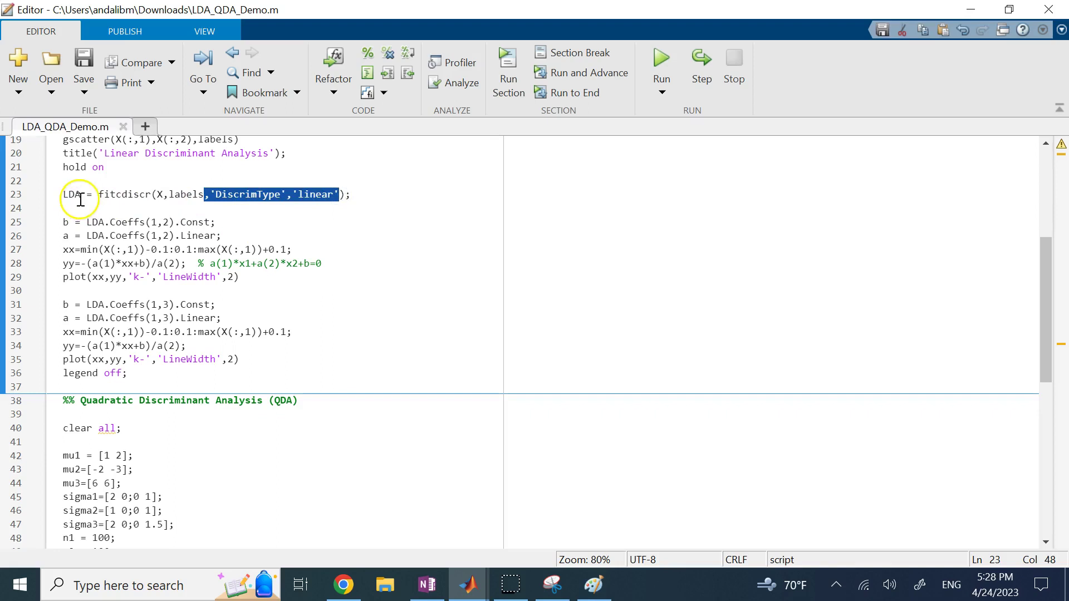
double_click(243, 200)
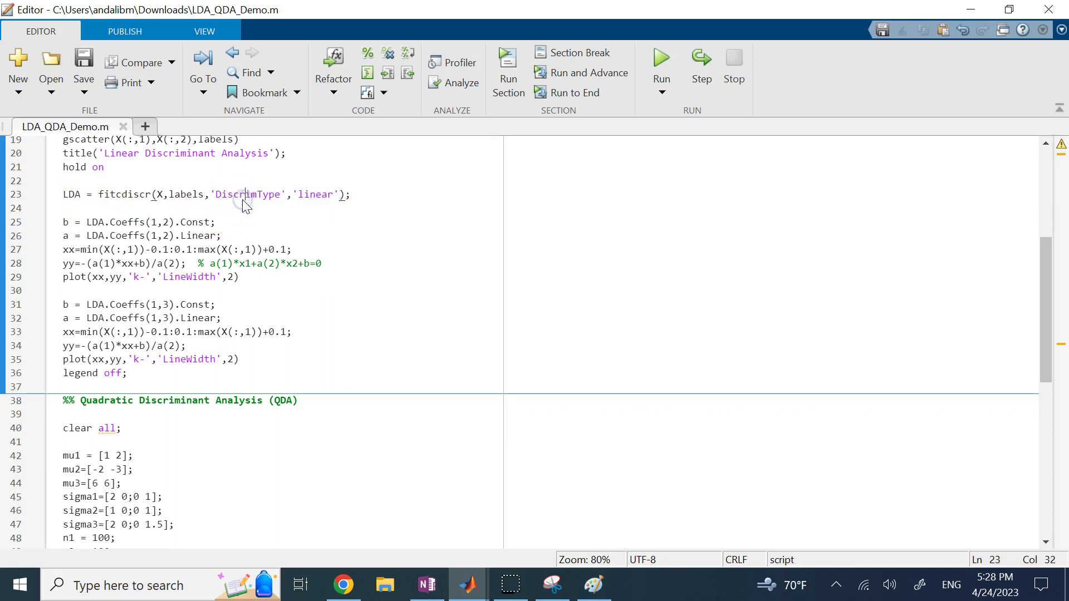
double_click(328, 201)
scroll(325, 205, "down", 2)
scroll(324, 206, "down", 8)
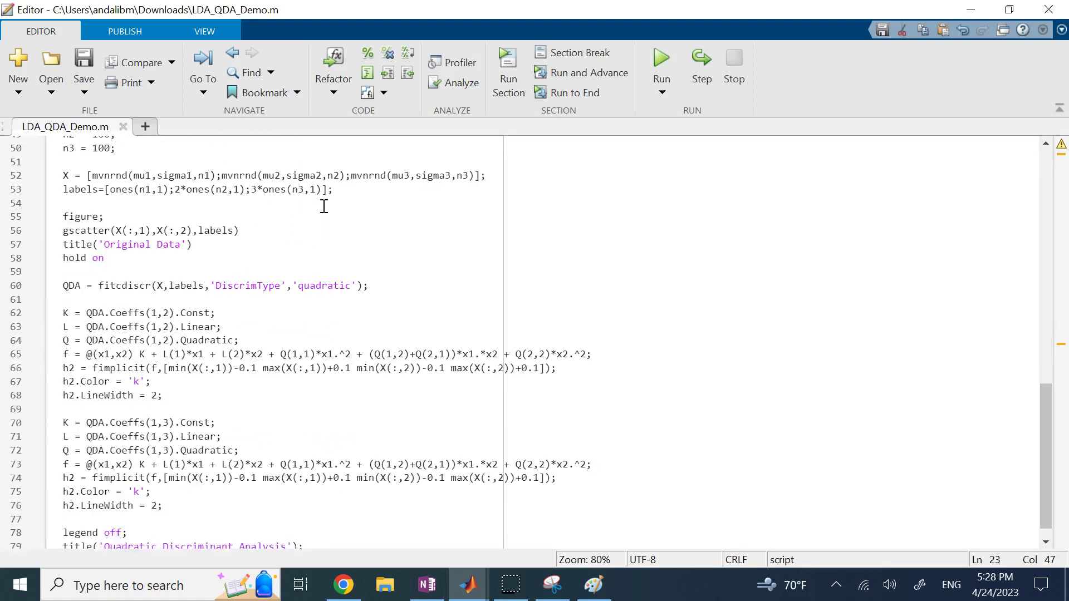
double_click(328, 286)
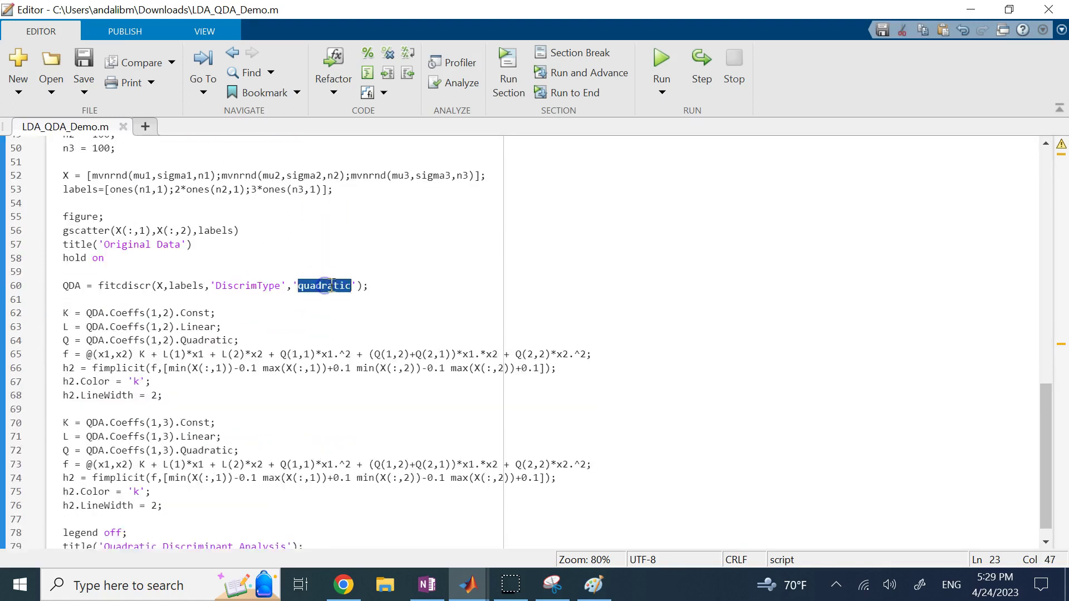
left_click(391, 289)
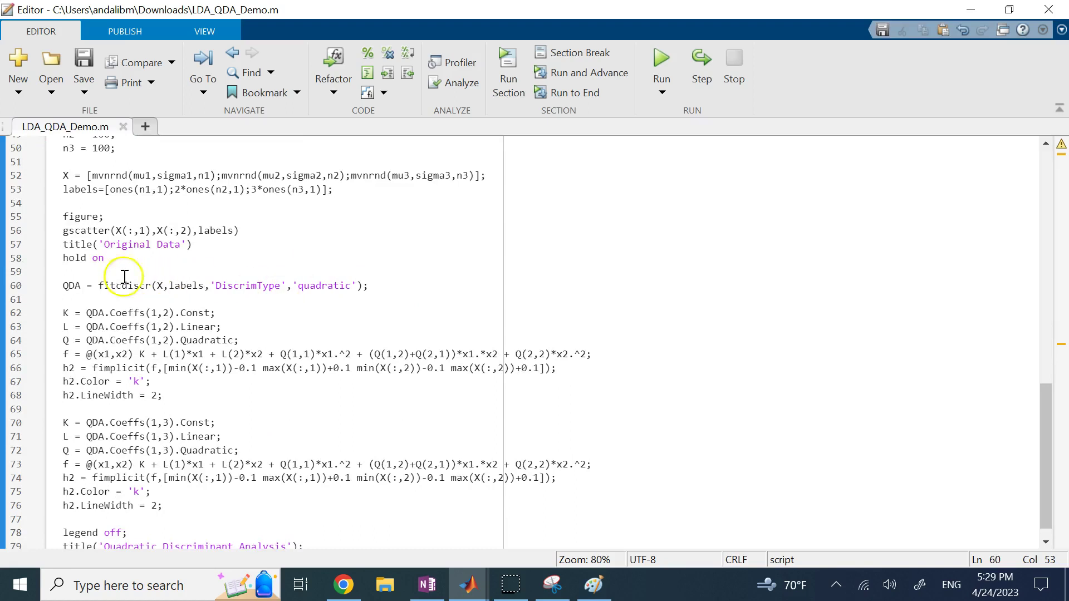
double_click(71, 286)
left_click(295, 341)
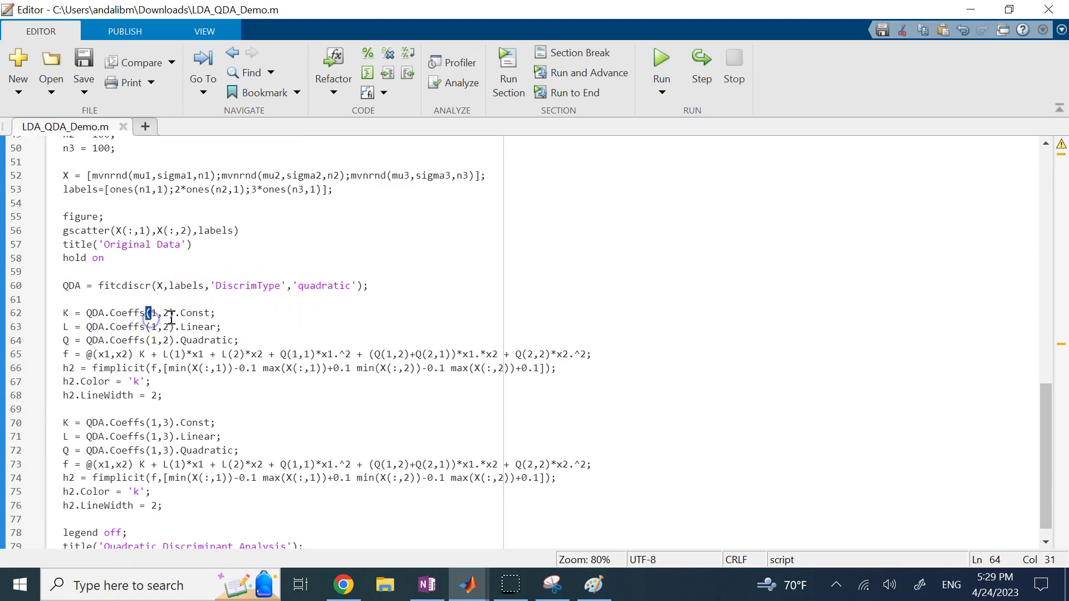
left_click(193, 314)
double_click(199, 328)
double_click(207, 340)
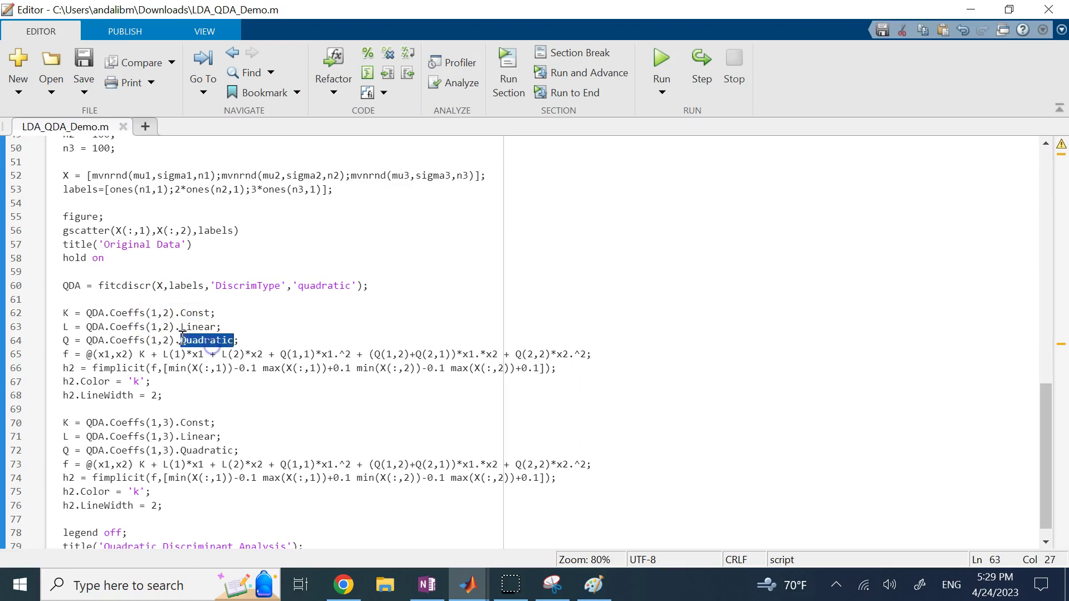
double_click(64, 313)
double_click(64, 328)
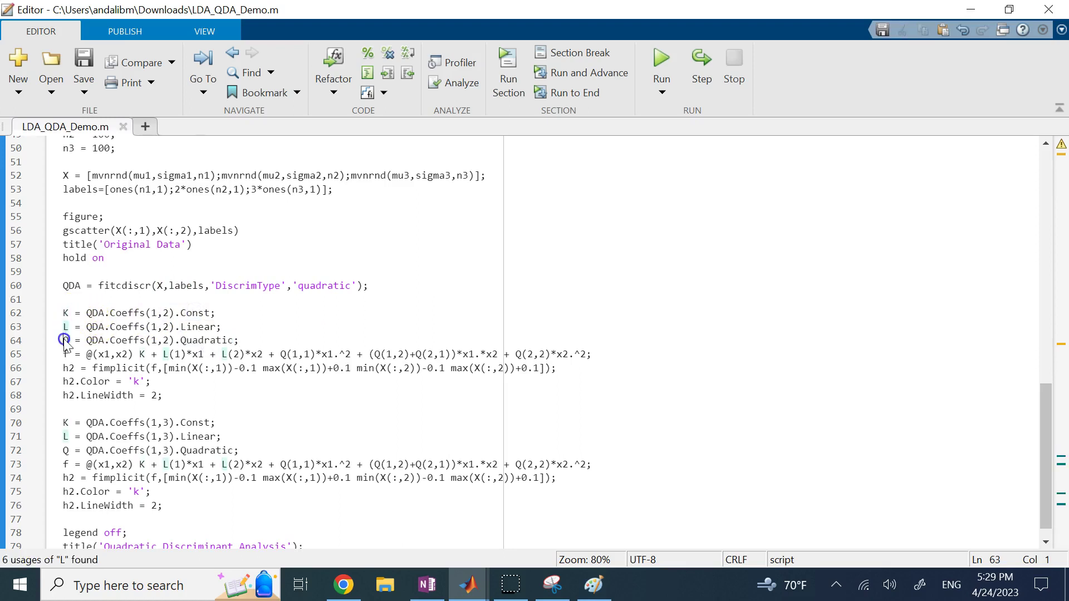
scroll(64, 341, "down", 1)
double_click(122, 336)
double_click(65, 310)
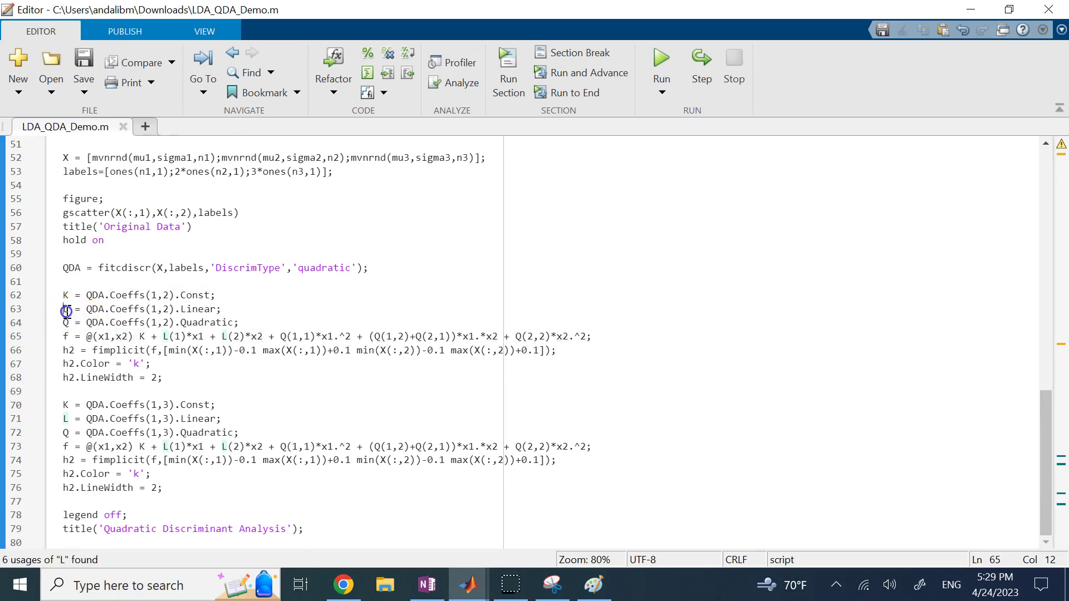
double_click(66, 323)
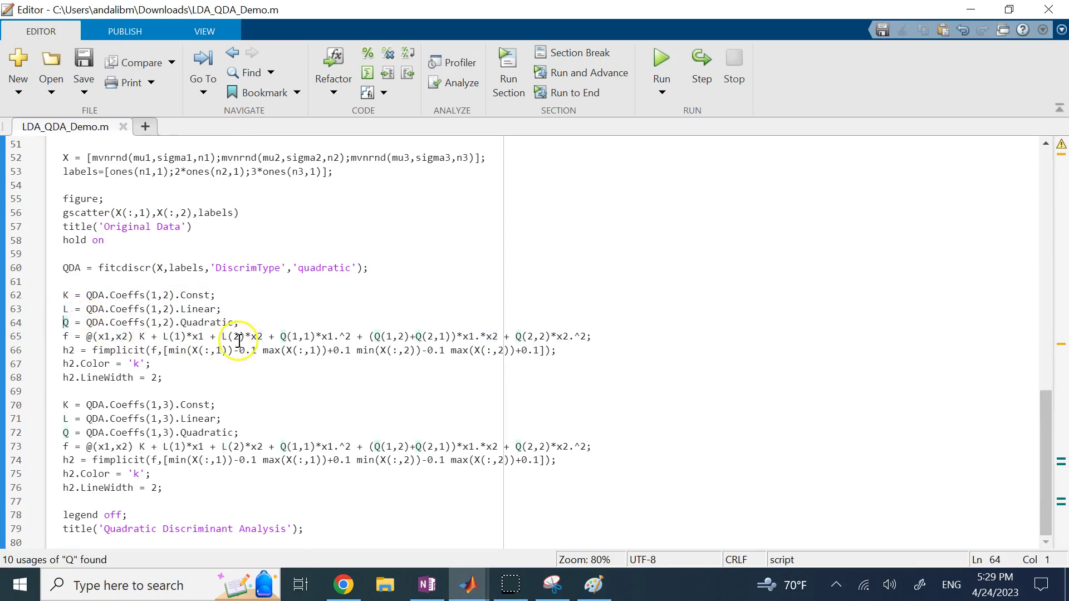
left_click(192, 341)
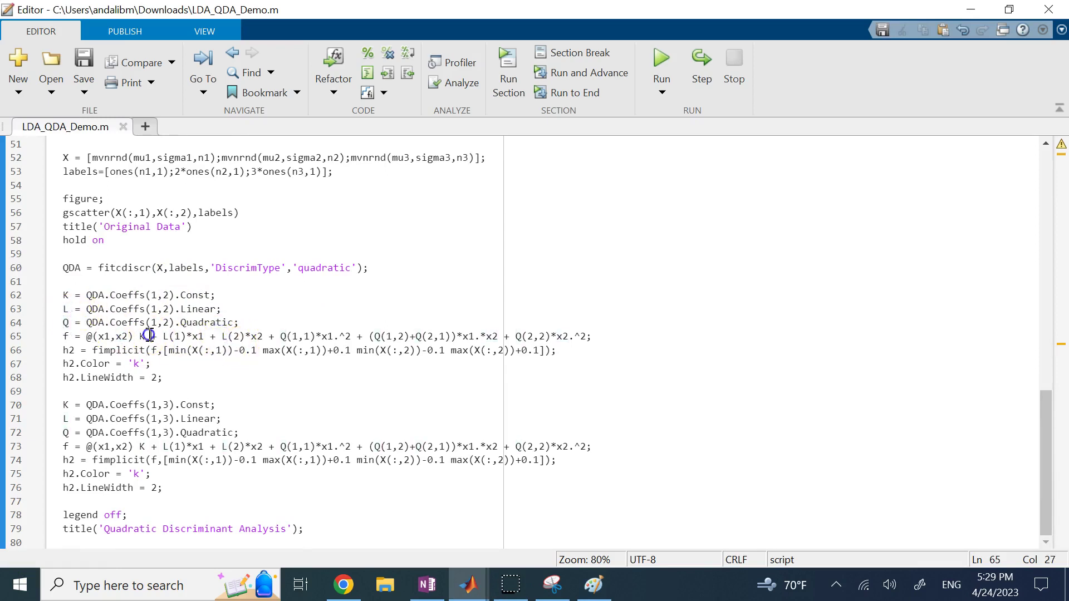
left_click(199, 336)
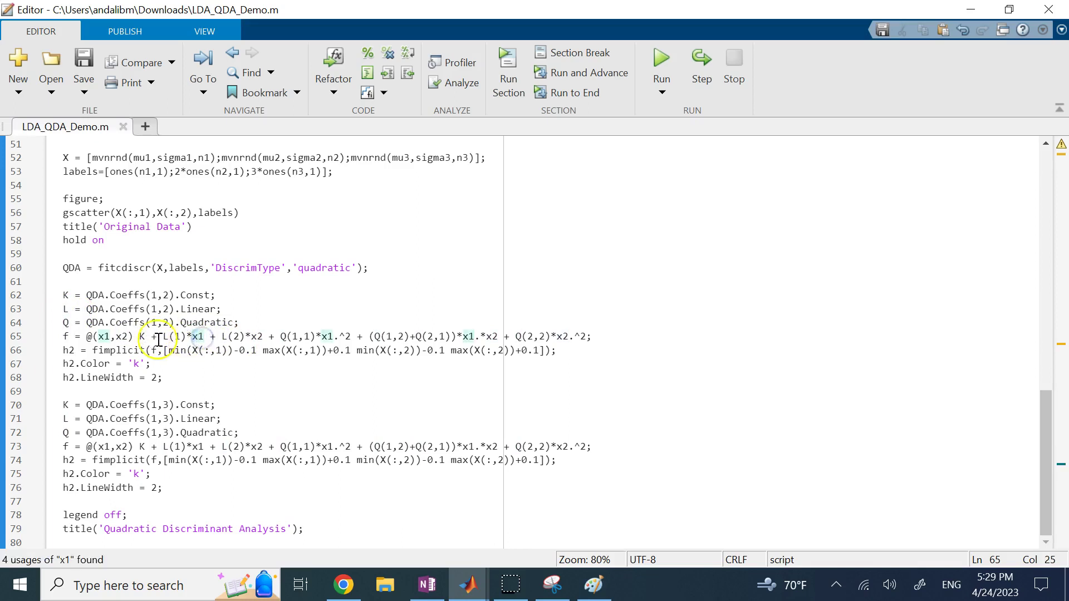
left_click_drag(164, 337, 244, 341)
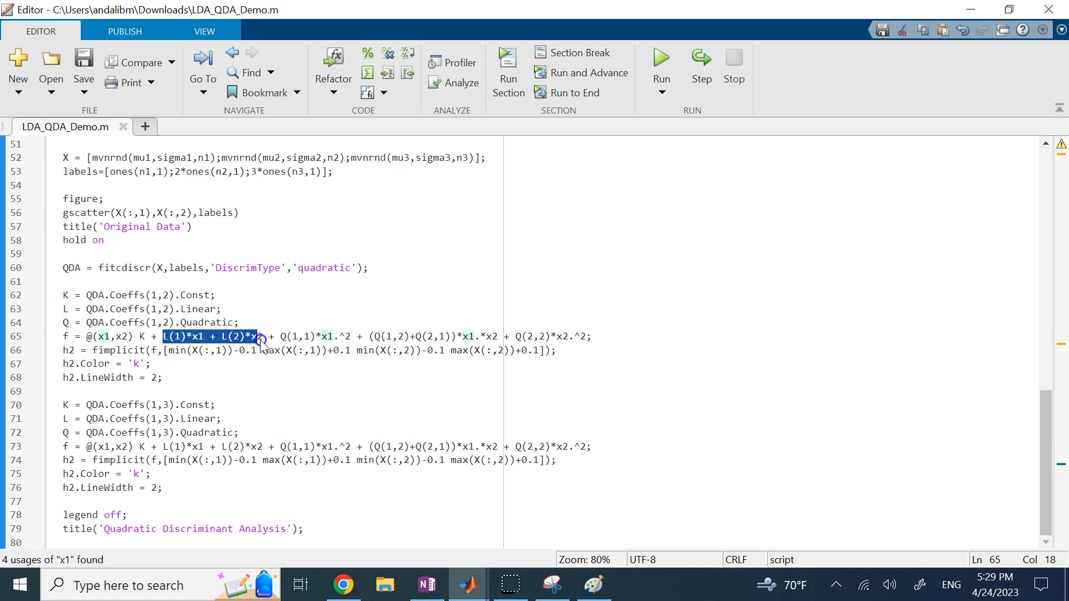
left_click(280, 350)
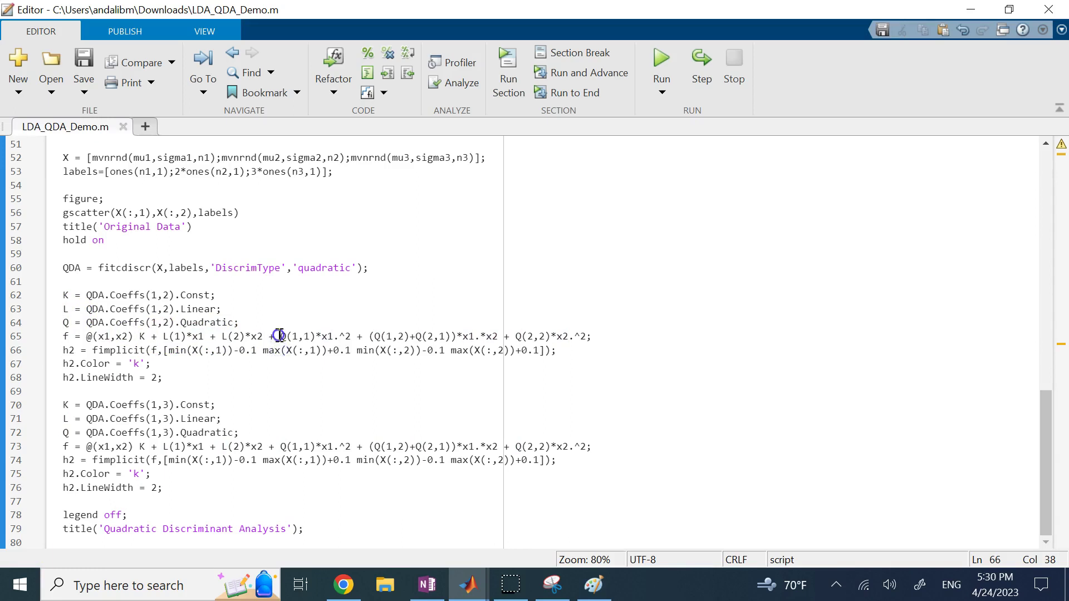
left_click_drag(279, 335, 593, 341)
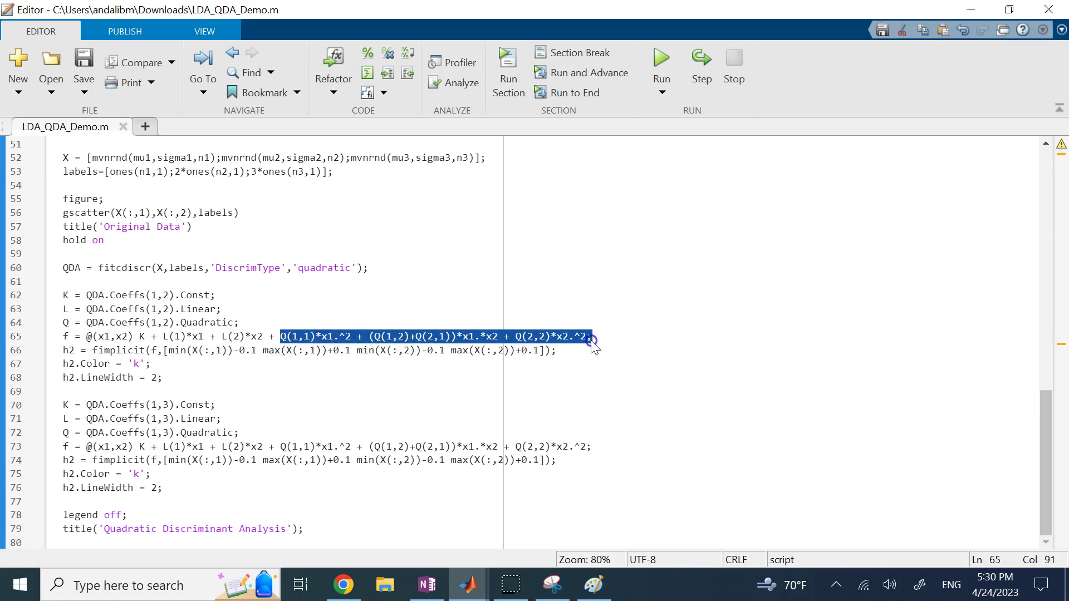
left_click(589, 340)
left_click_drag(469, 337, 476, 342)
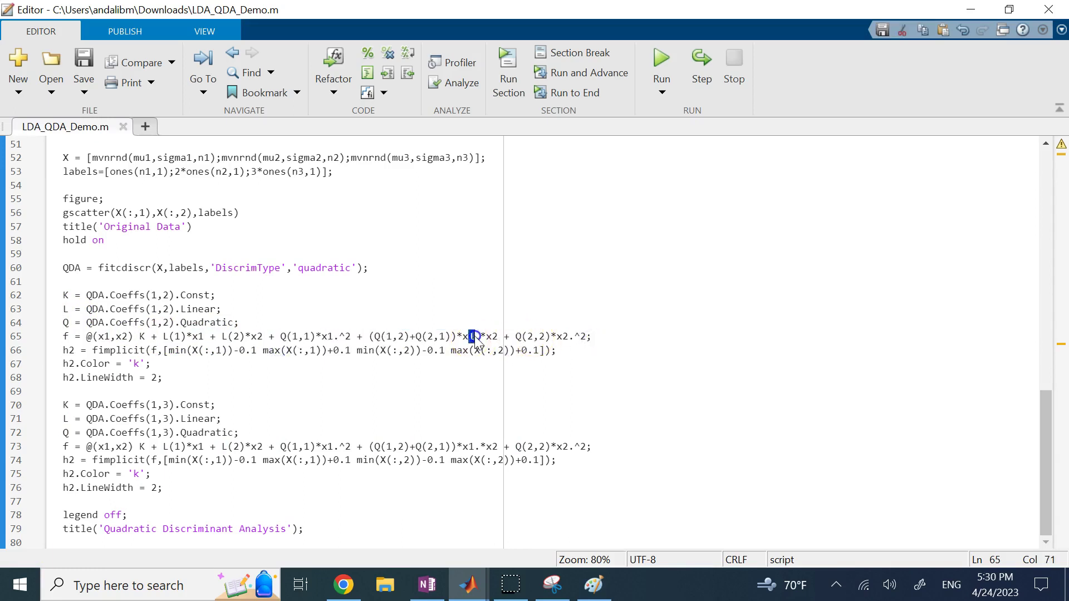
left_click(472, 337)
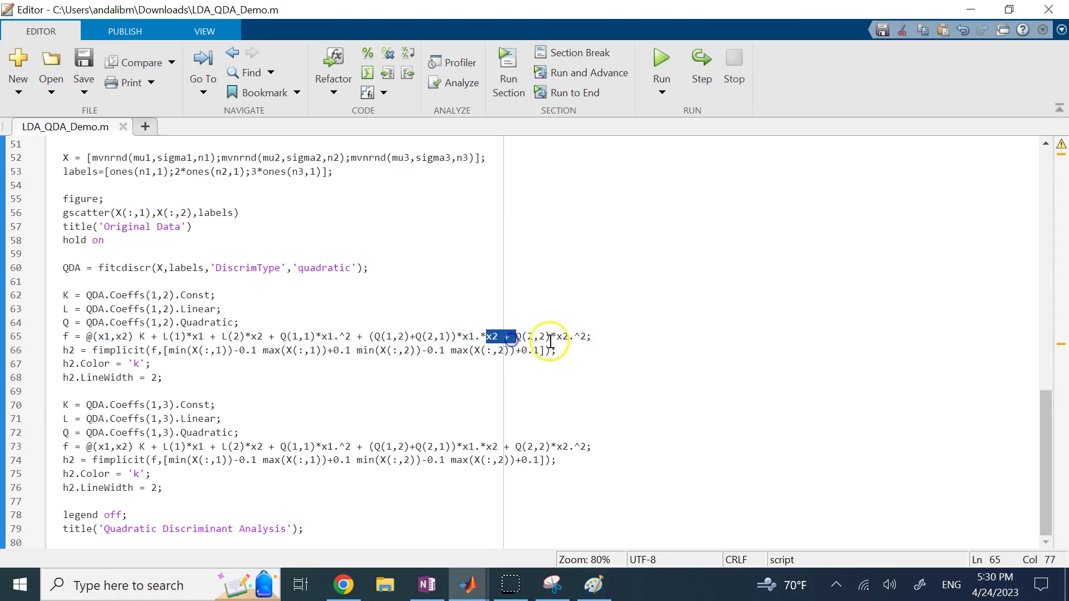
left_click_drag(556, 337, 567, 343)
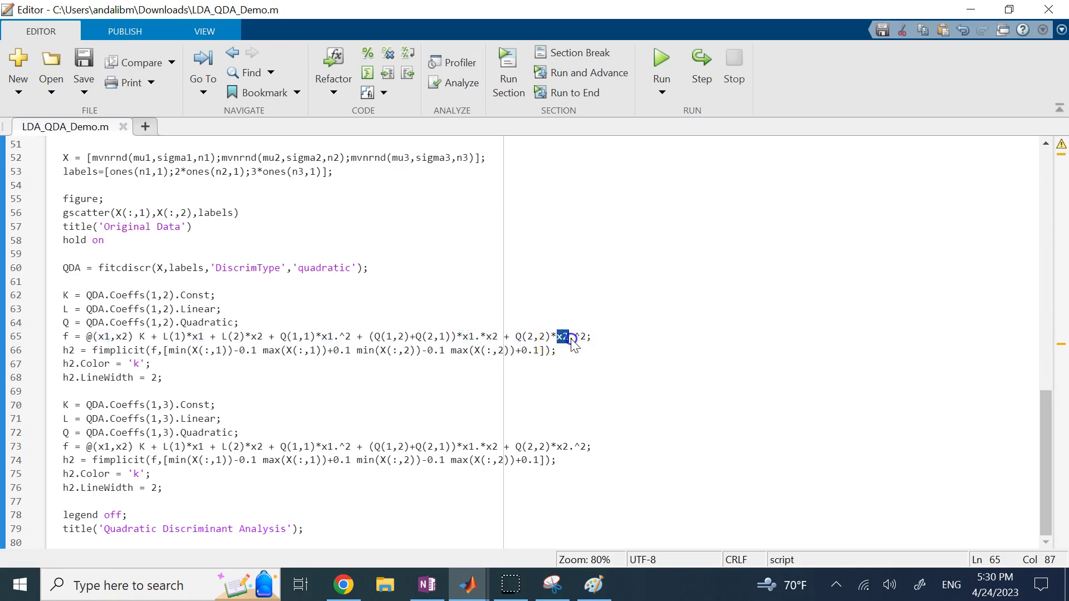
left_click(557, 338)
left_click(403, 282)
left_click(350, 303)
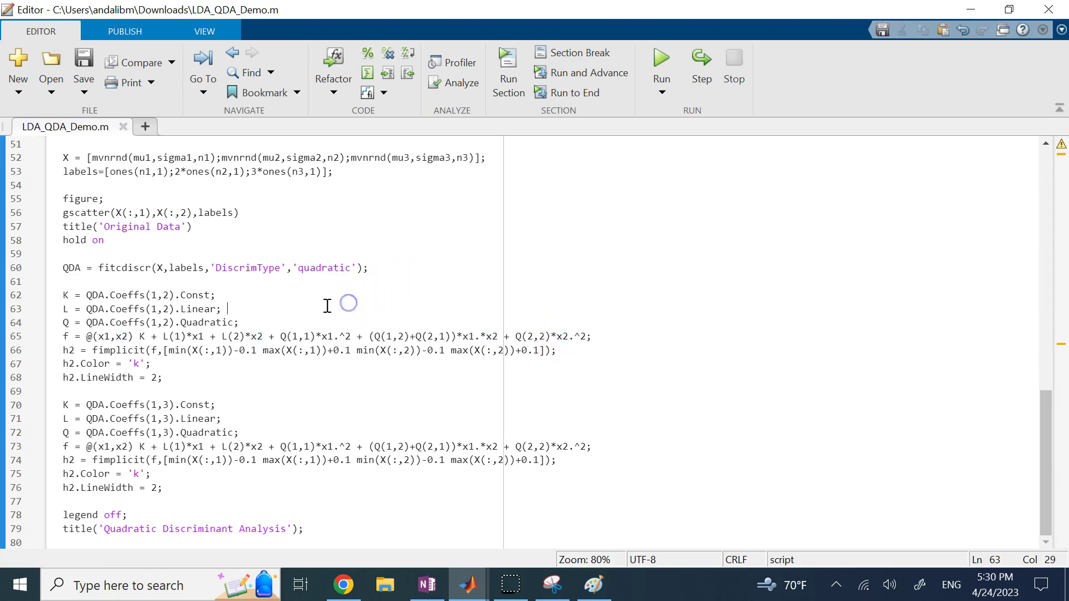
left_click(241, 319)
scroll(279, 305, "up", 8)
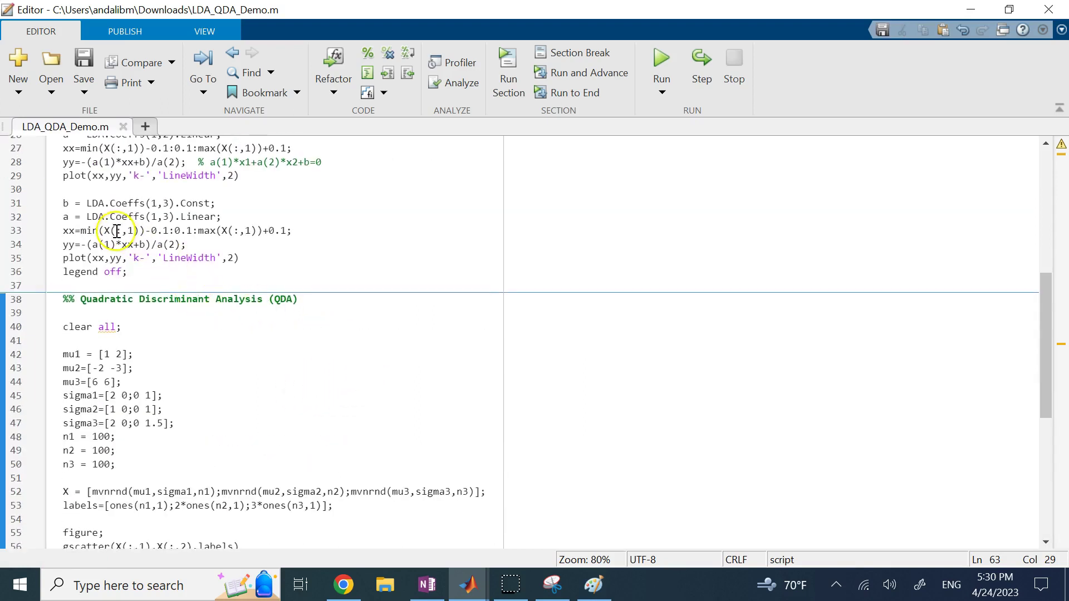
double_click(118, 230)
mouse_move(63, 243)
left_mouse_down()
mouse_move(95, 245)
mouse_move(62, 257)
left_mouse_up()
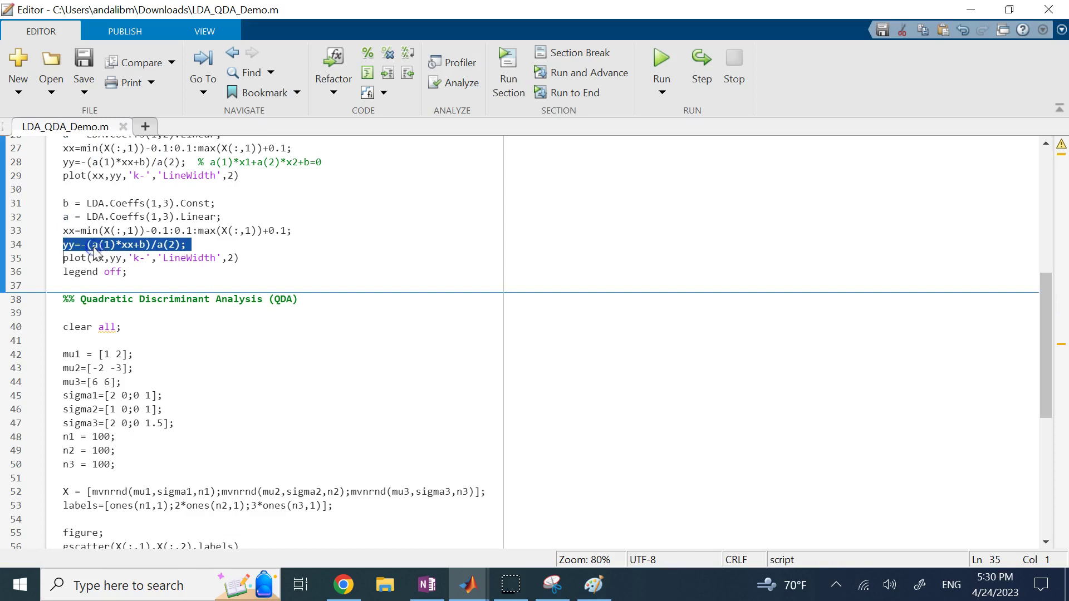
scroll(293, 388, "down", 8)
left_click(156, 338)
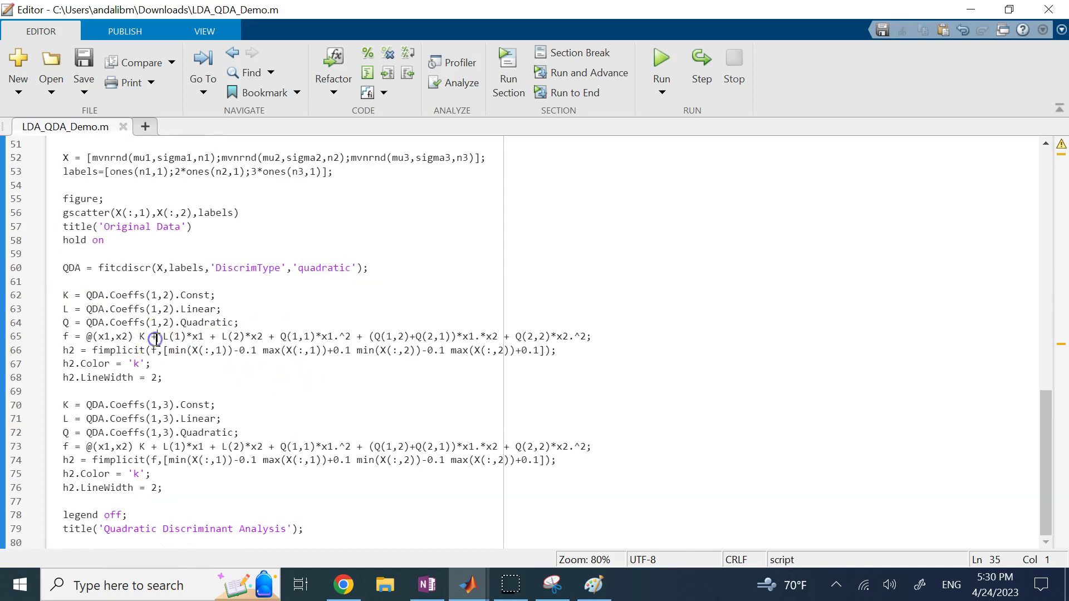
double_click(127, 351)
left_click(227, 323)
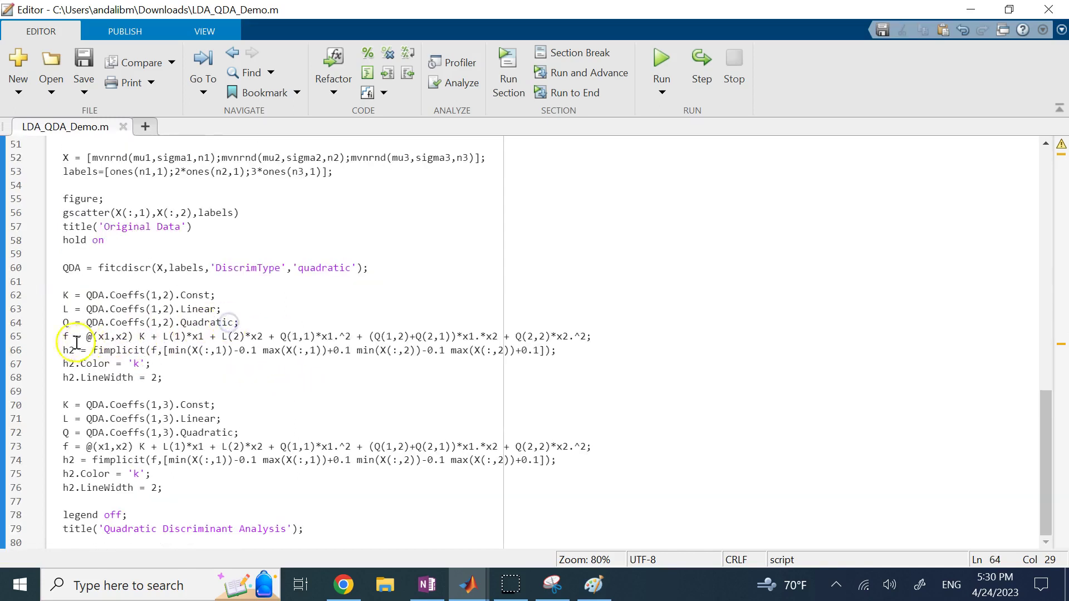
left_click_drag(95, 338, 607, 340)
left_click(108, 337)
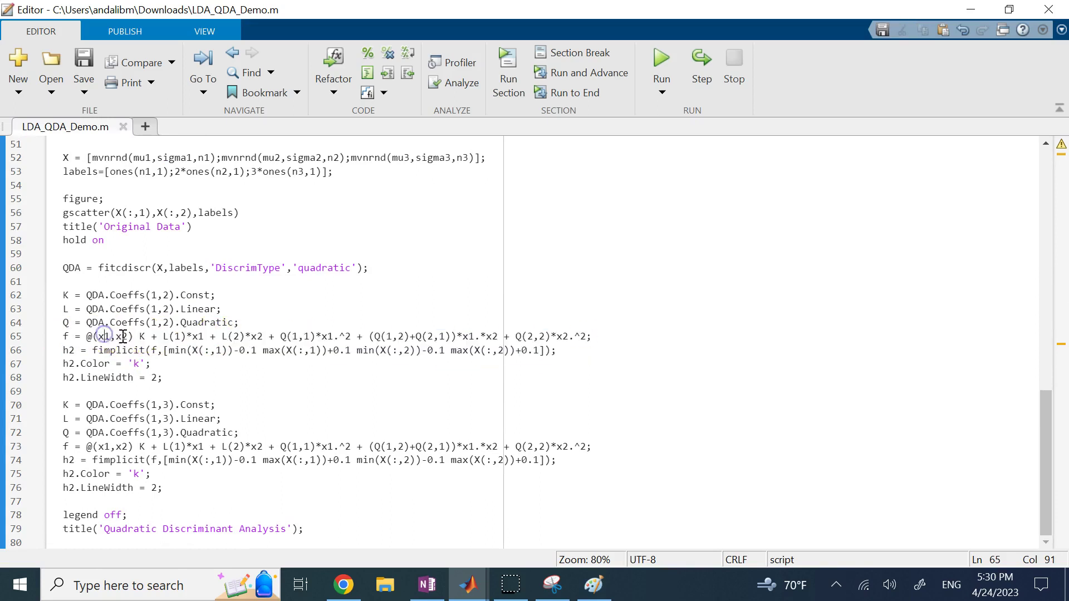
left_click(122, 337)
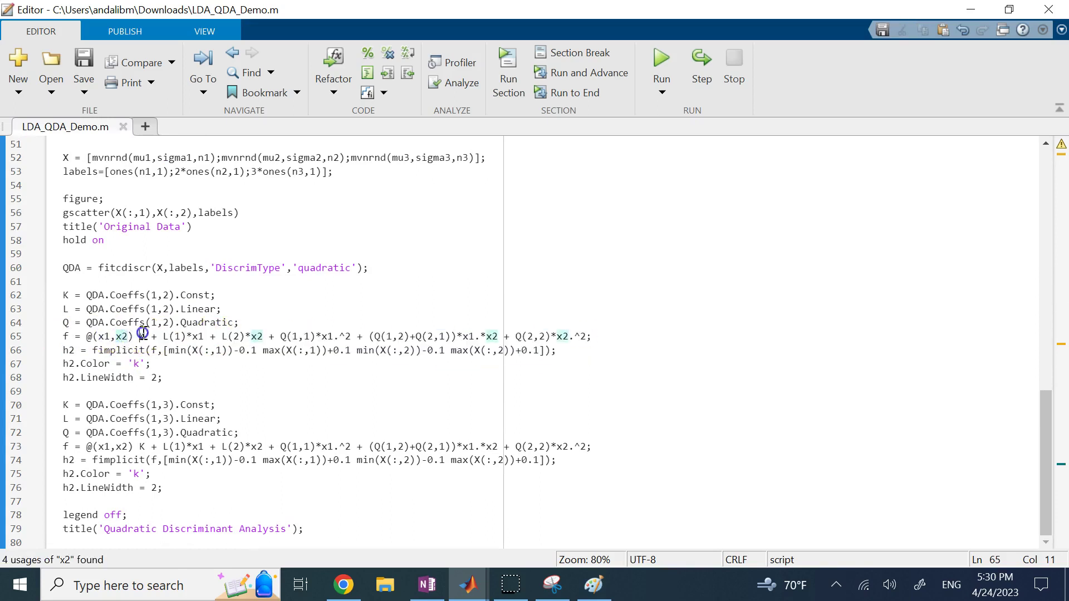
left_click(205, 337)
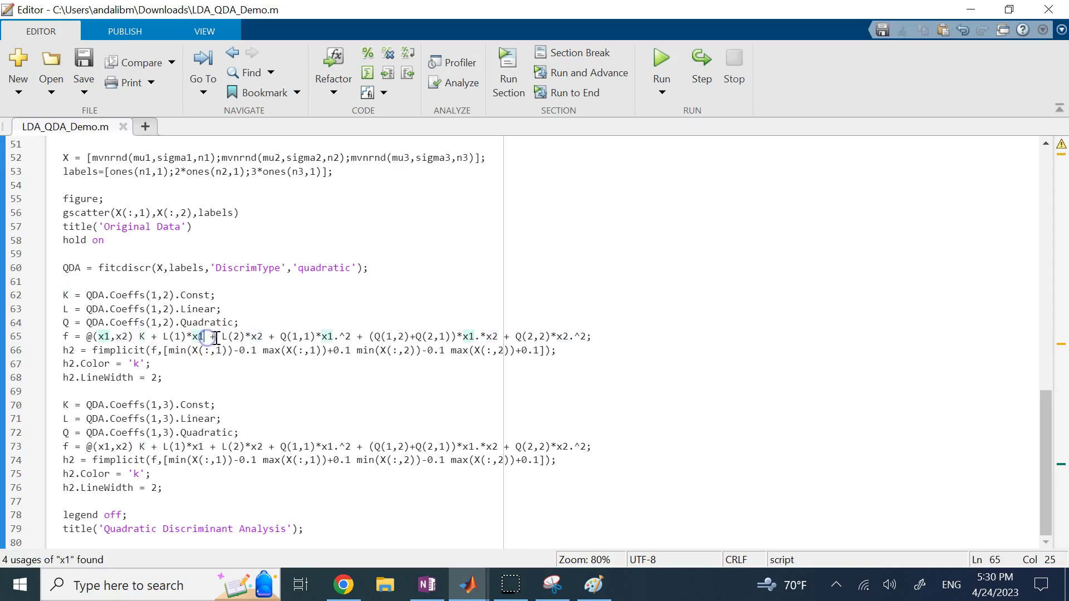
left_click(256, 336)
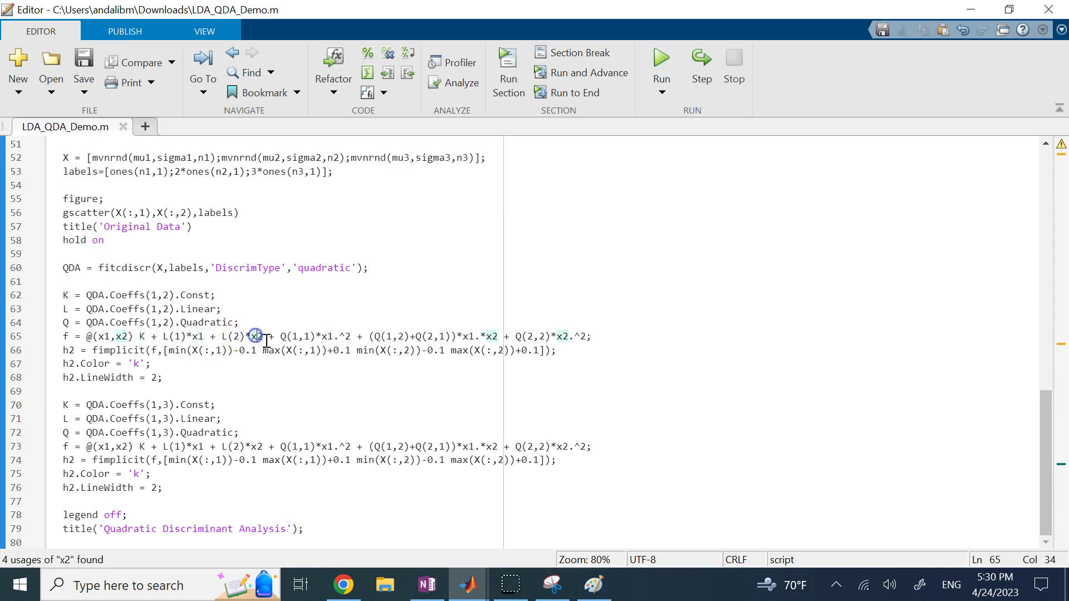
left_click_drag(280, 336, 352, 339)
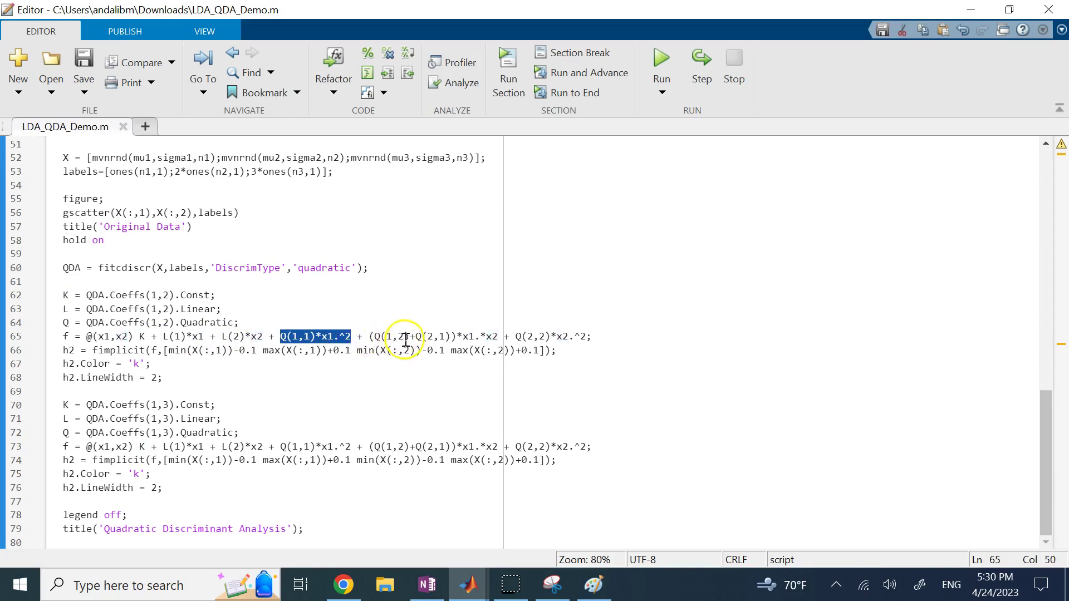
left_click(490, 336)
left_click_drag(516, 336, 579, 340)
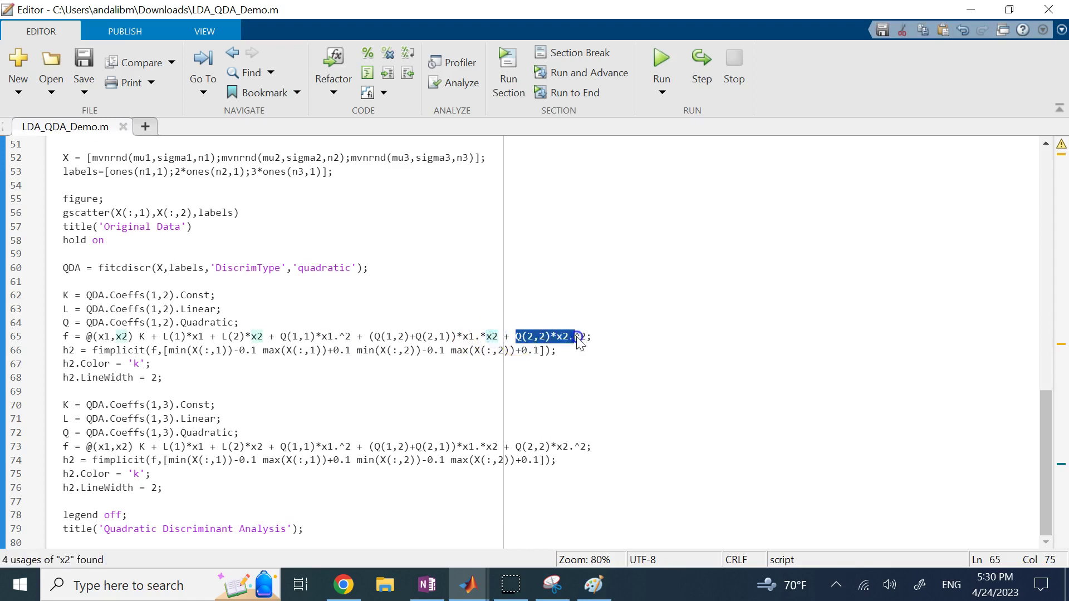
left_click(591, 337)
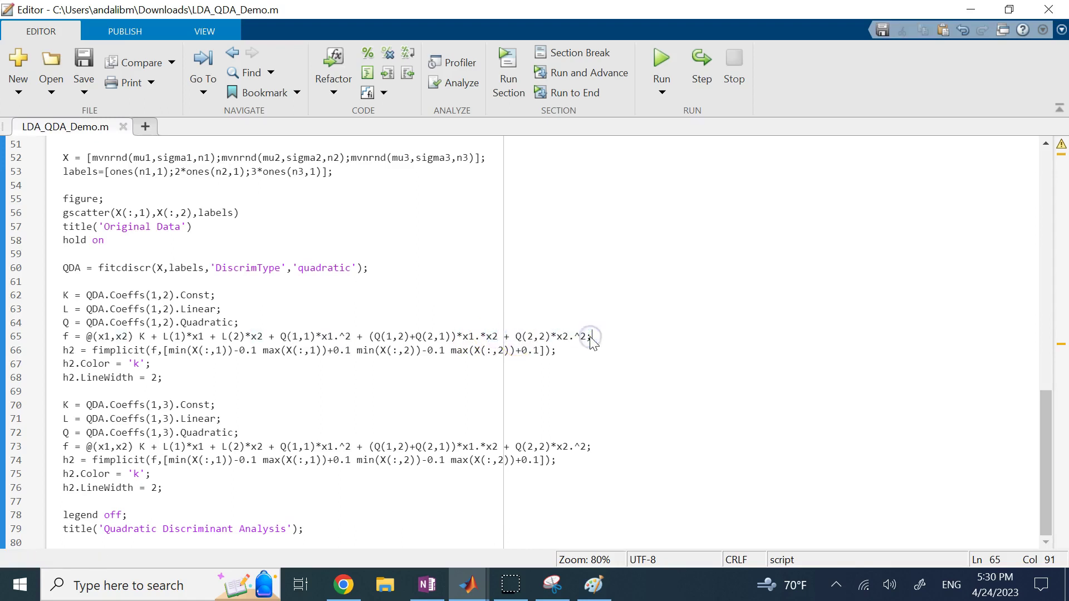
left_click(192, 373)
left_click_drag(169, 350, 217, 351)
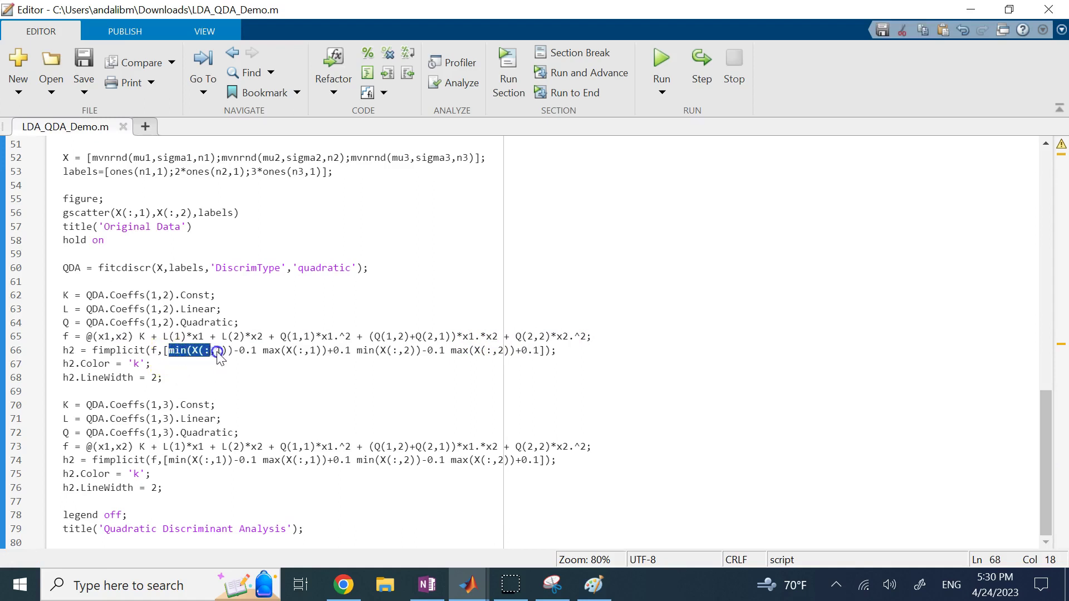
left_click_drag(281, 356, 320, 352)
left_click(266, 360)
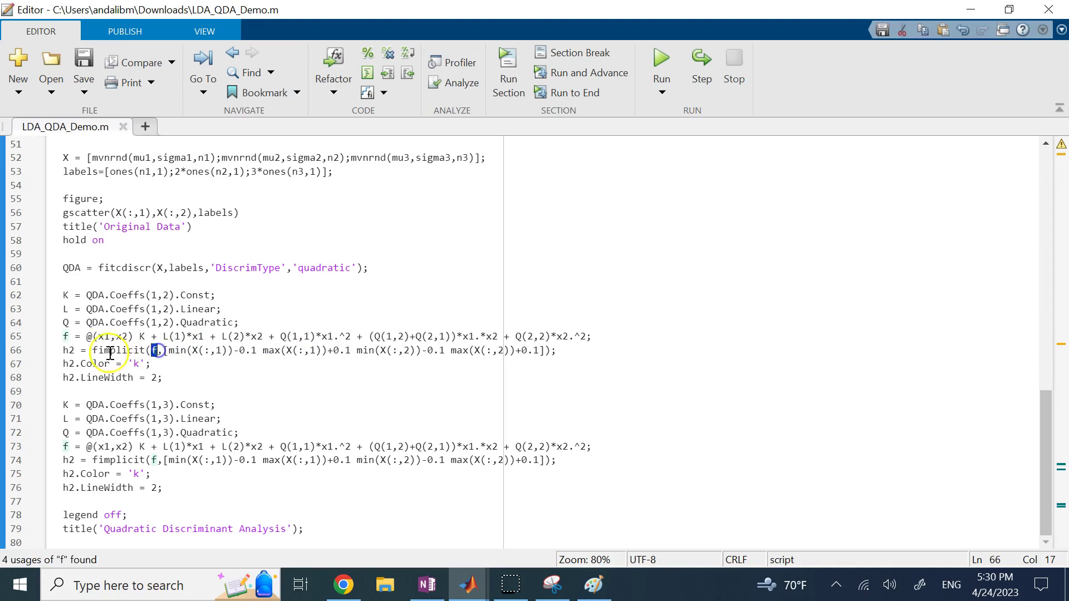
left_click(52, 337)
double_click(109, 354)
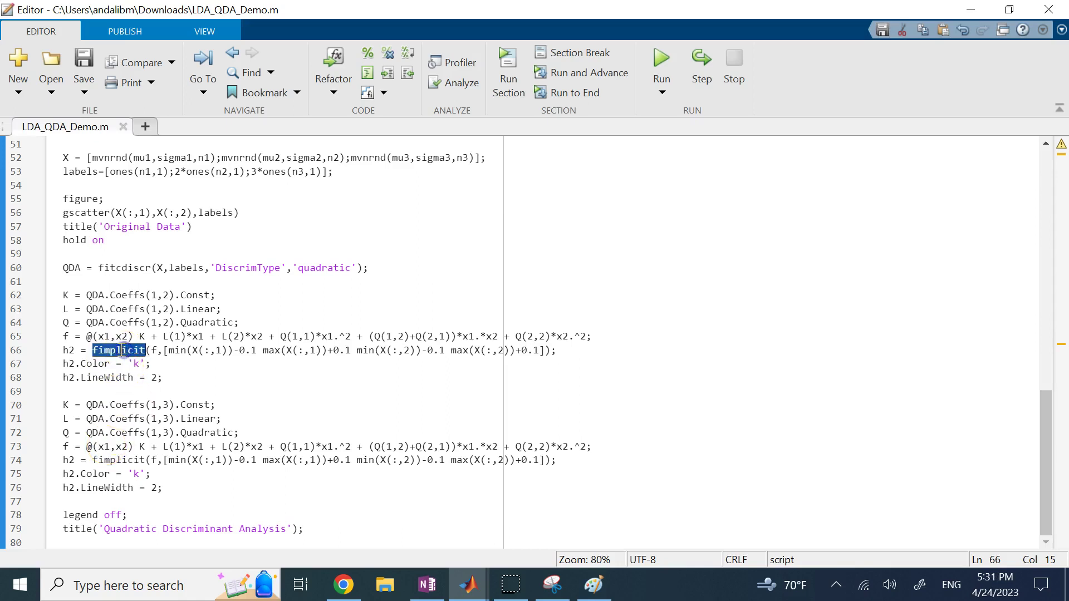
left_click(63, 338)
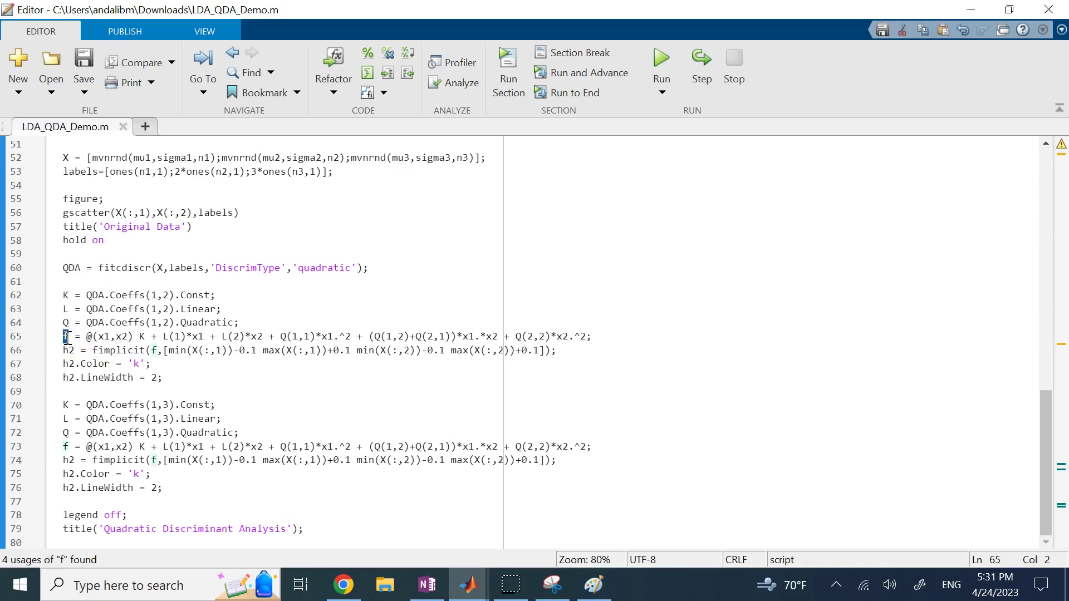
left_click(69, 338)
left_click_drag(163, 351, 534, 359)
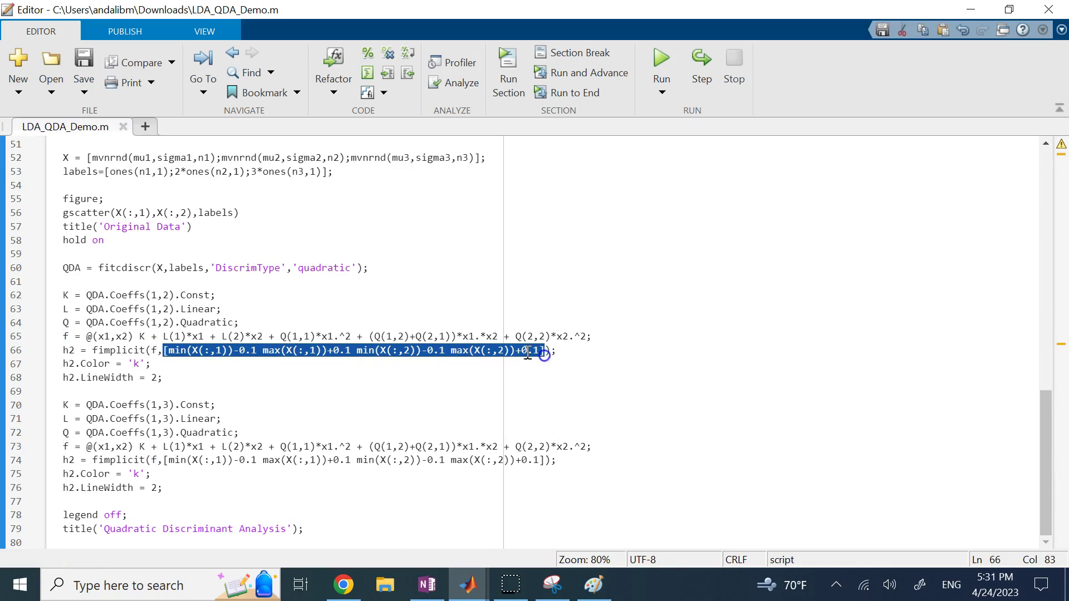
Step: Open the fimplicit documentation with F1, point out 'implicit function' in its subtitle, then return to the Editor
left_click(114, 351)
key("F1")
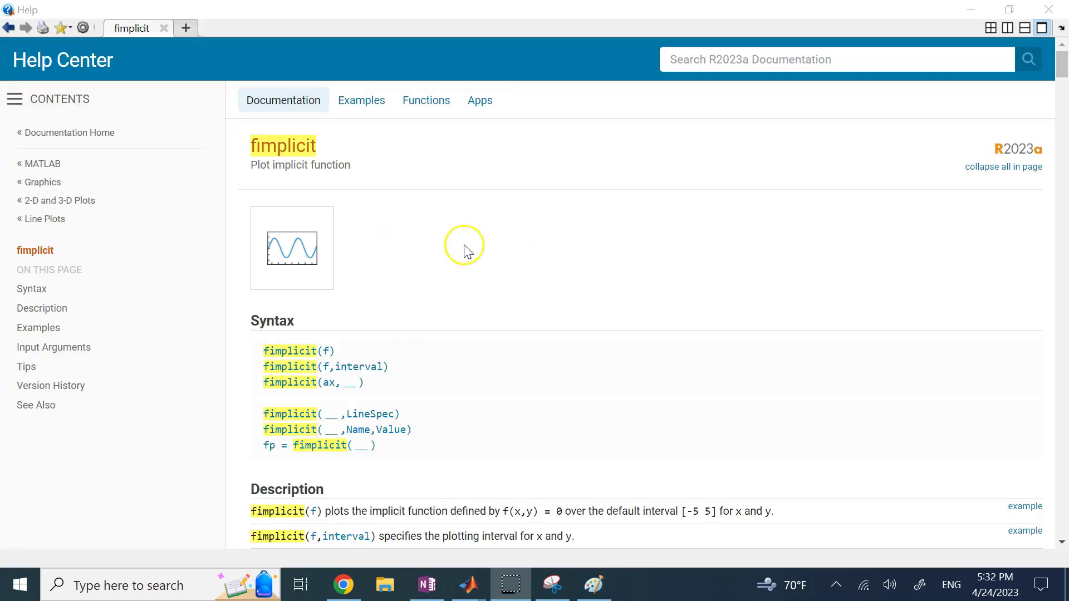
double_click(314, 164)
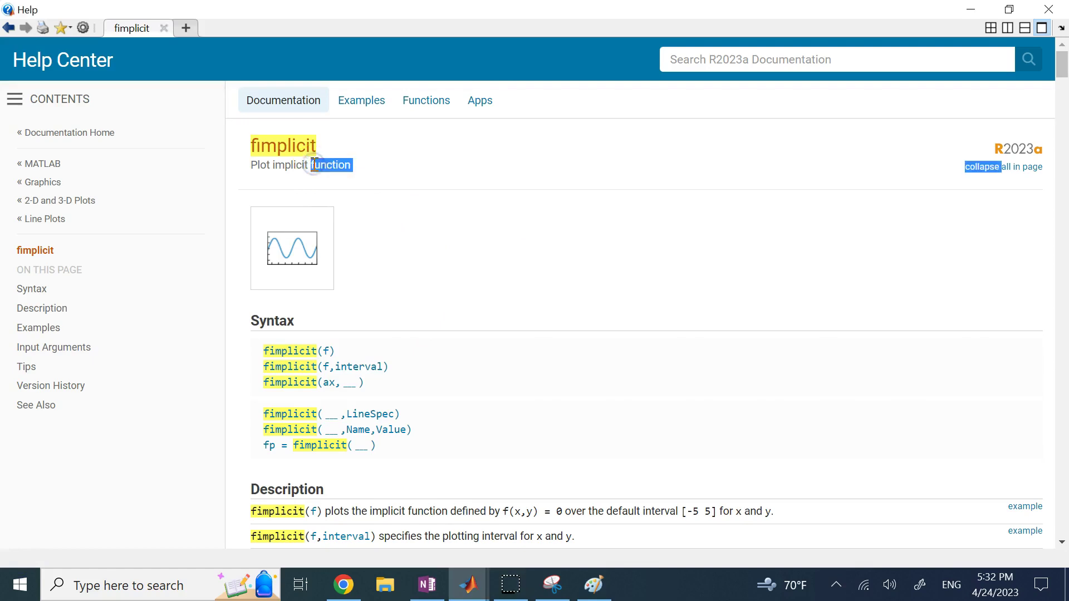
double_click(288, 167)
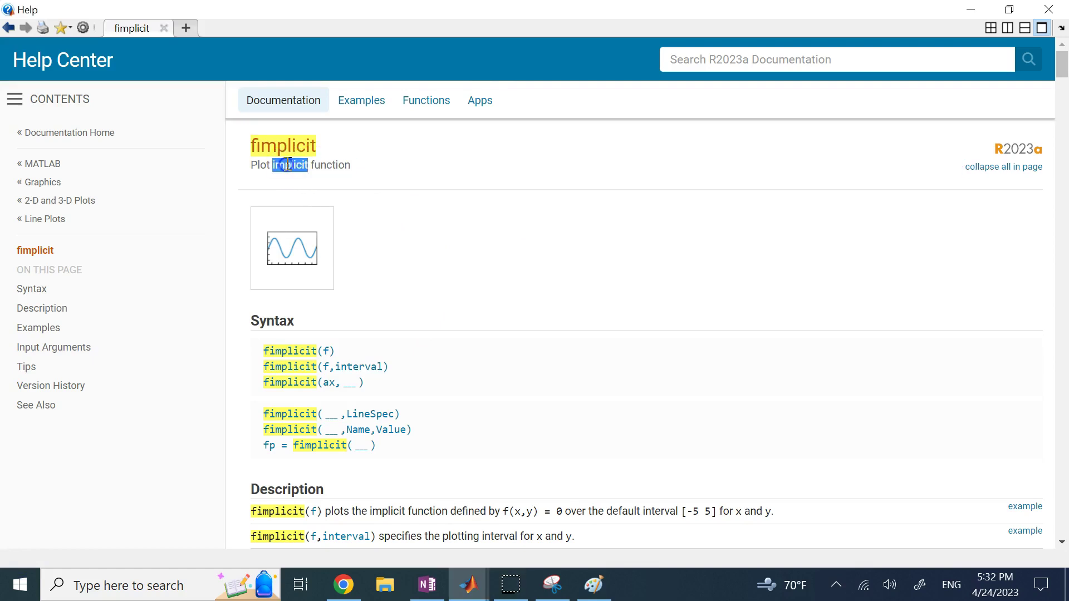
left_click(289, 163)
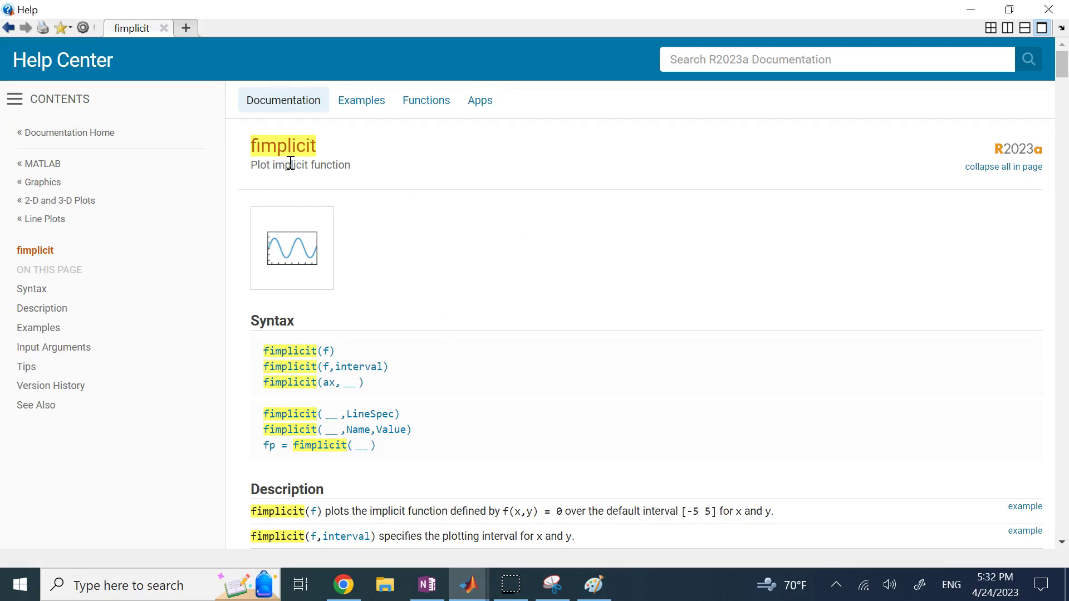
double_click(291, 162)
double_click(313, 167)
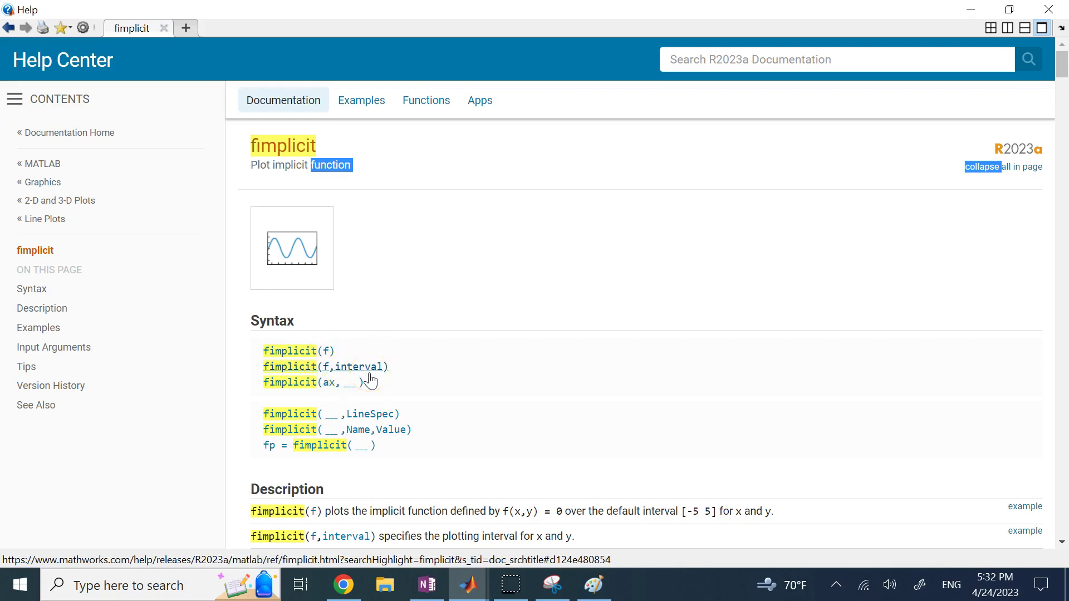
left_click(468, 584)
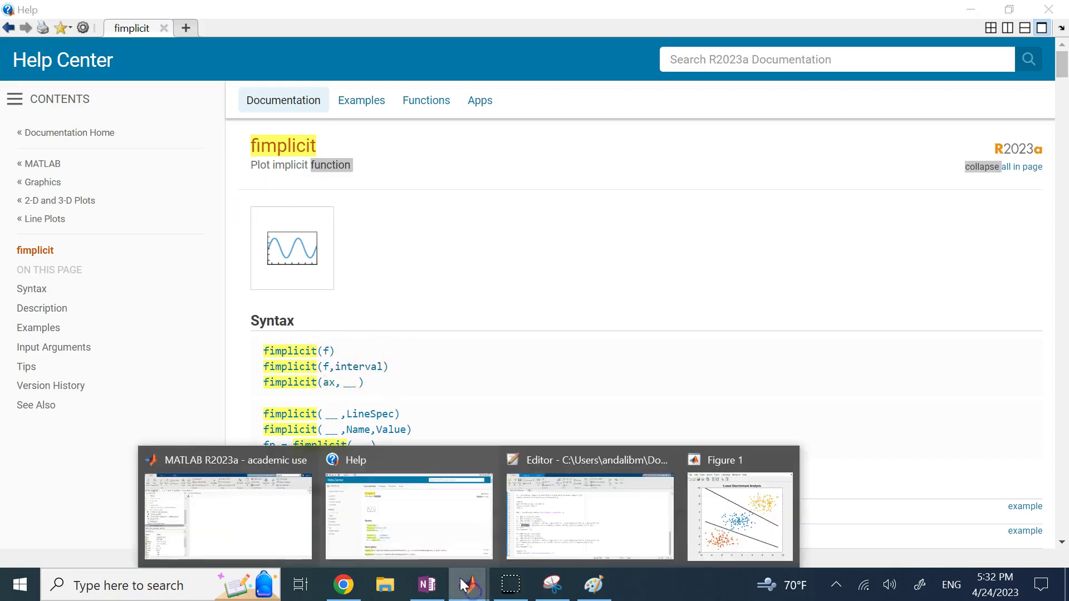
left_click(582, 512)
Step: Point out x1 and the Color 'k' and LineWidth properties on lines 65–68
left_click(106, 337)
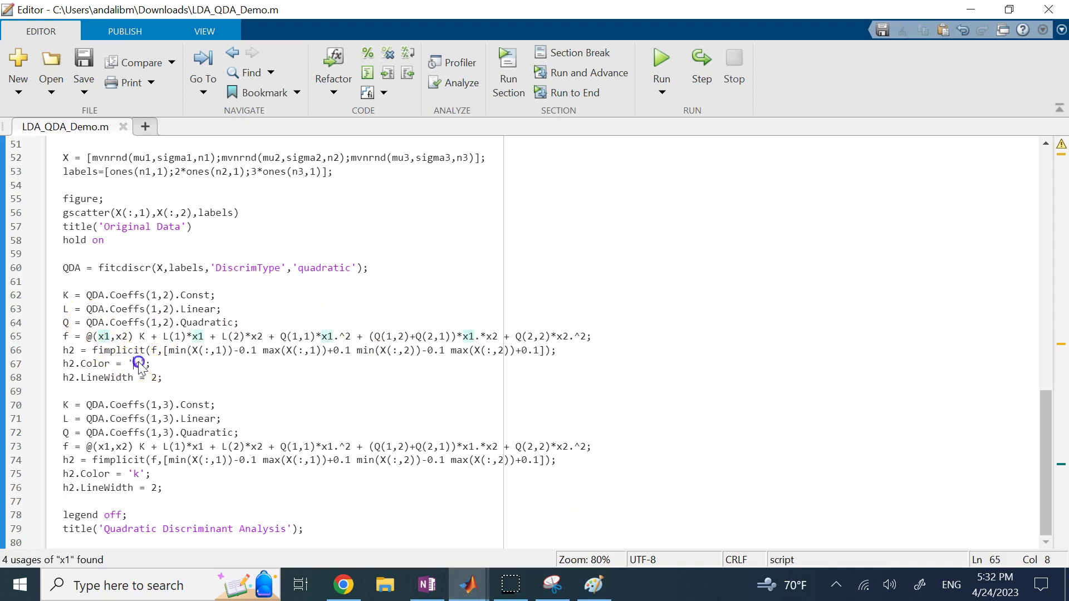
double_click(138, 364)
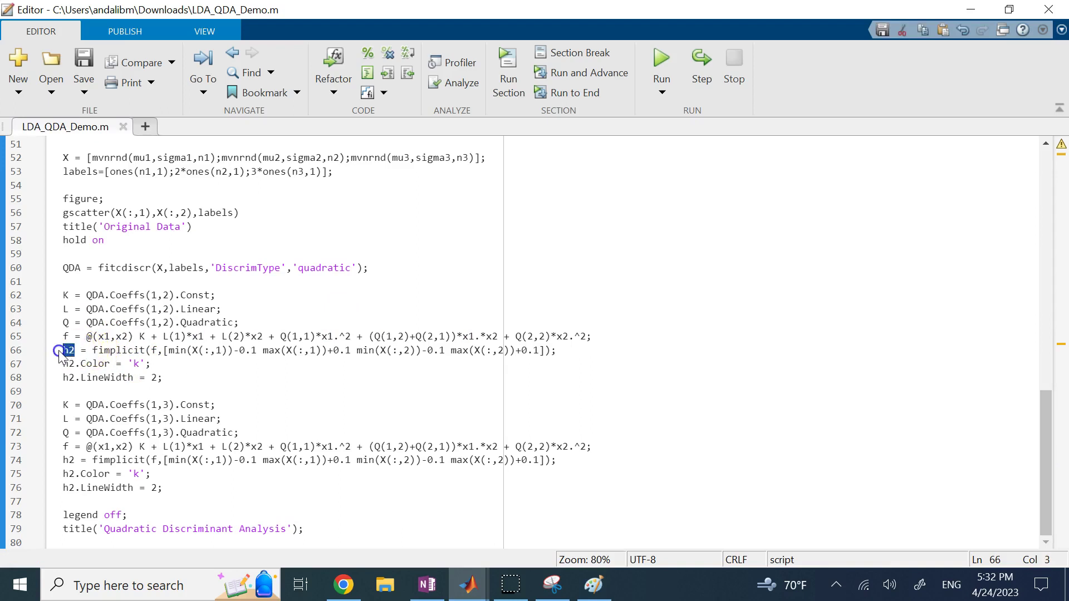
double_click(106, 365)
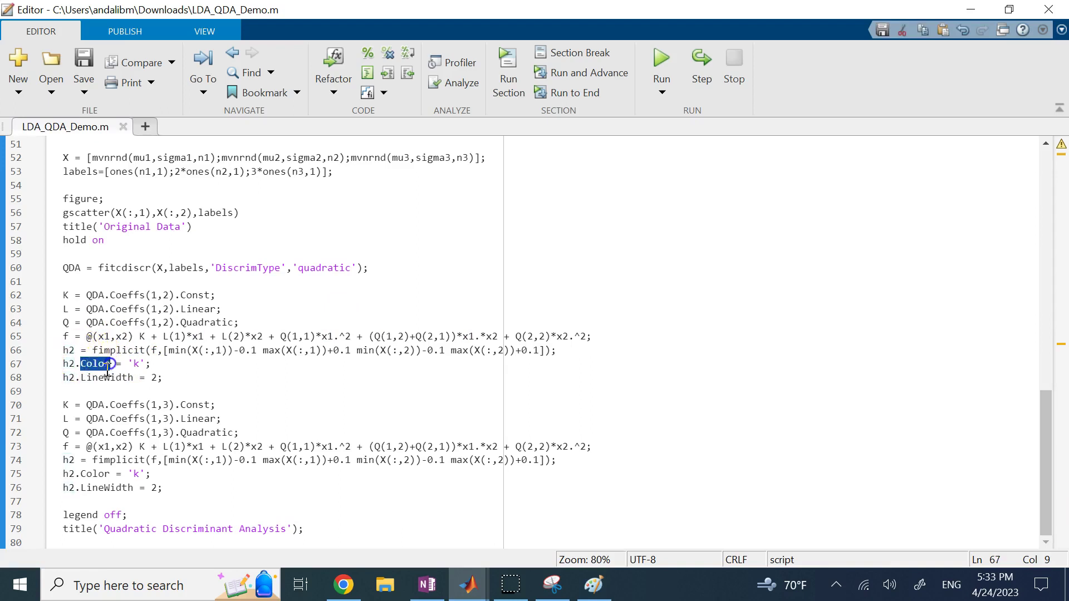
left_click_drag(76, 378, 98, 379)
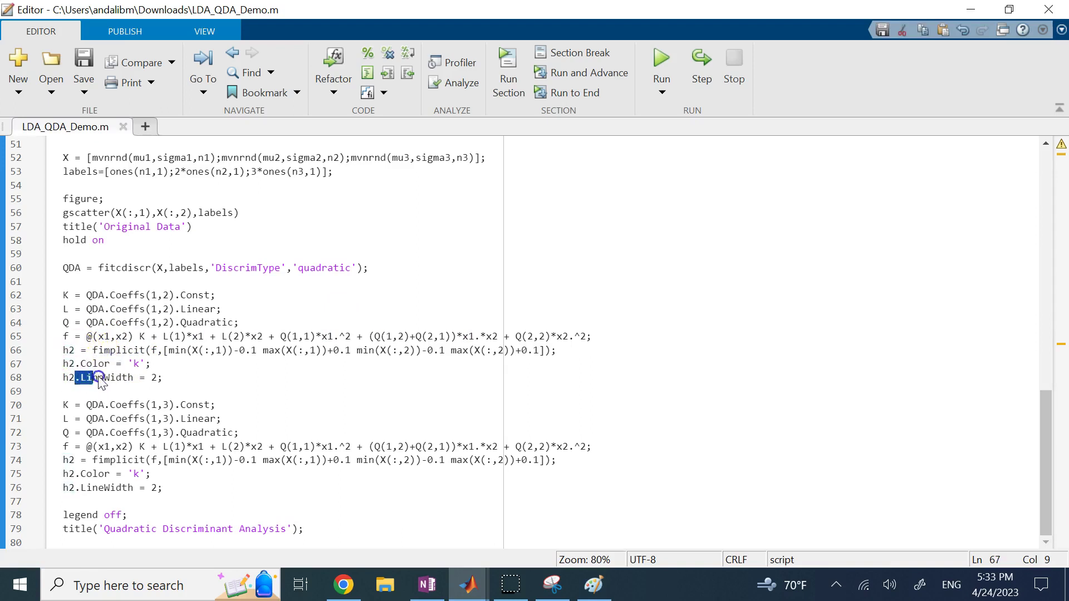
double_click(130, 378)
left_click(192, 350)
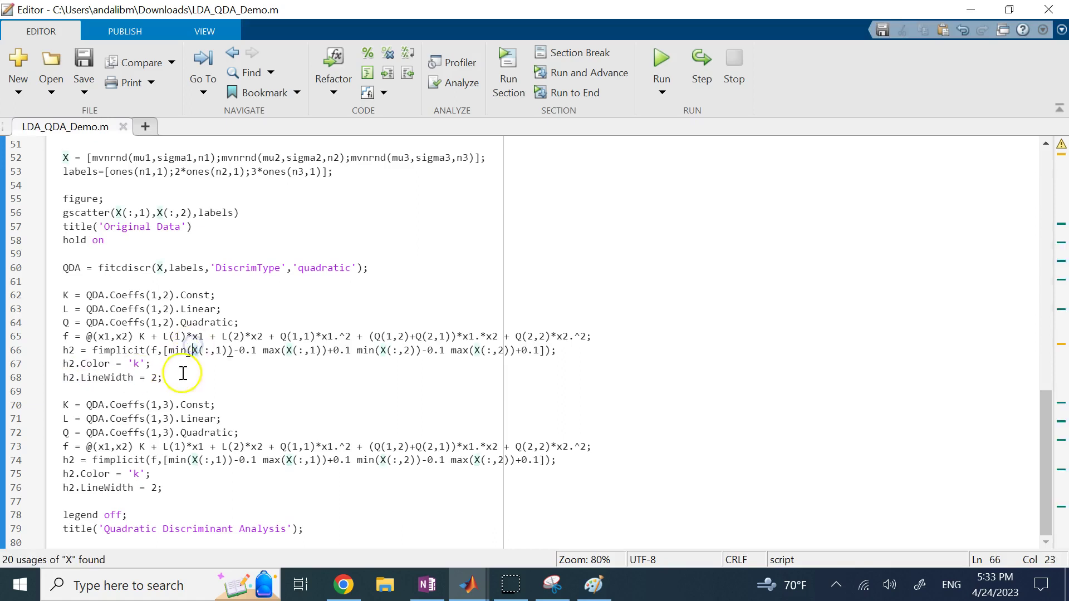
Step: Highlight the boundary blocks on lines 62–68 and 70–76, then run the QDA section
left_click_drag(166, 378, 56, 295)
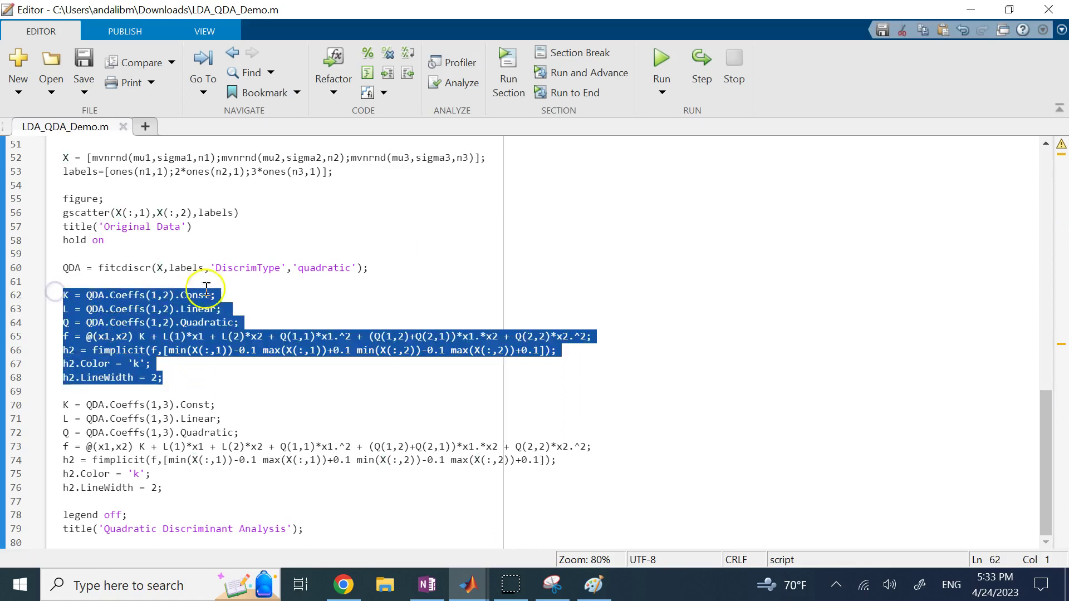
left_click(234, 297)
left_click_drag(169, 380, 58, 300)
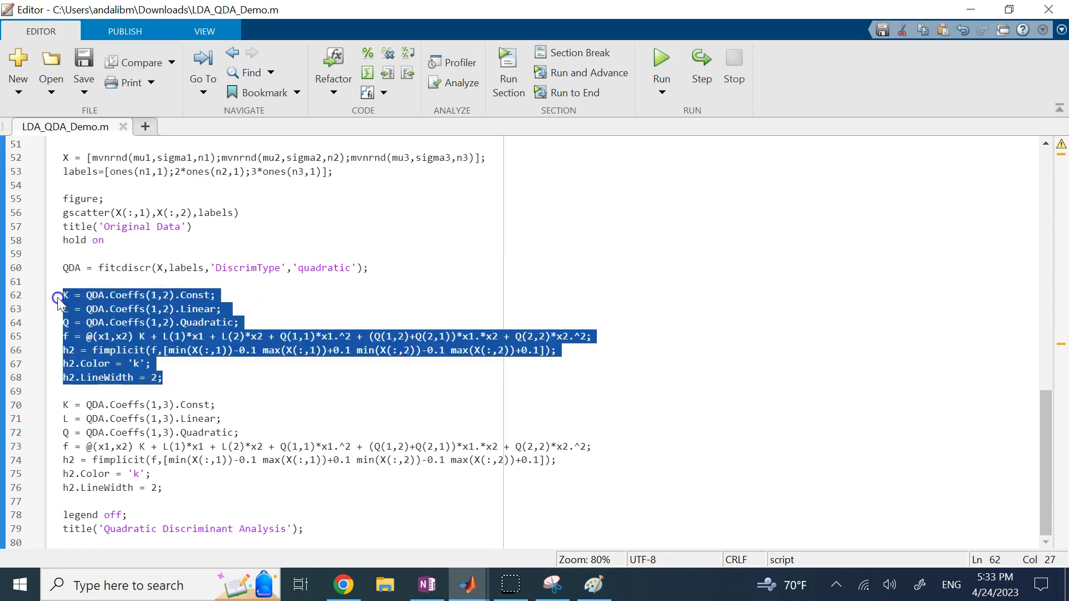
left_click(165, 309)
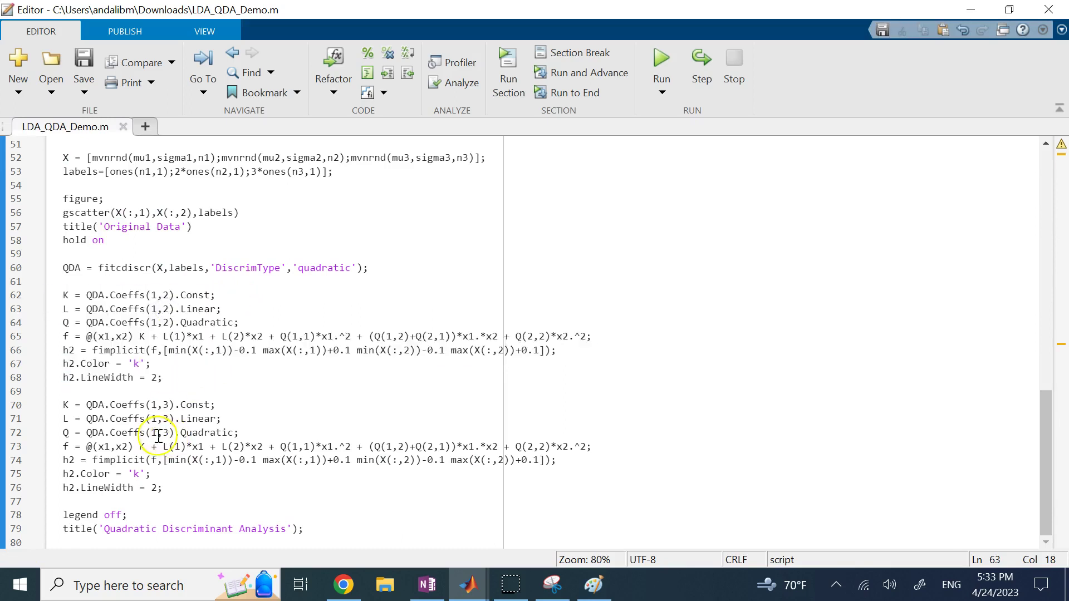
left_click_drag(167, 489, 18, 399)
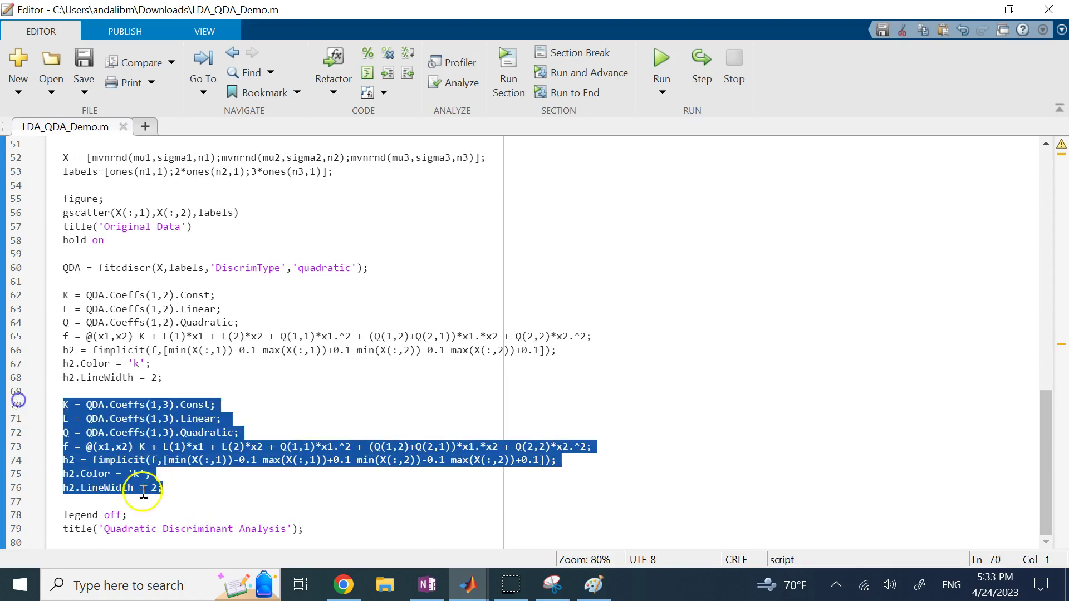
left_click(195, 531)
left_click(526, 384)
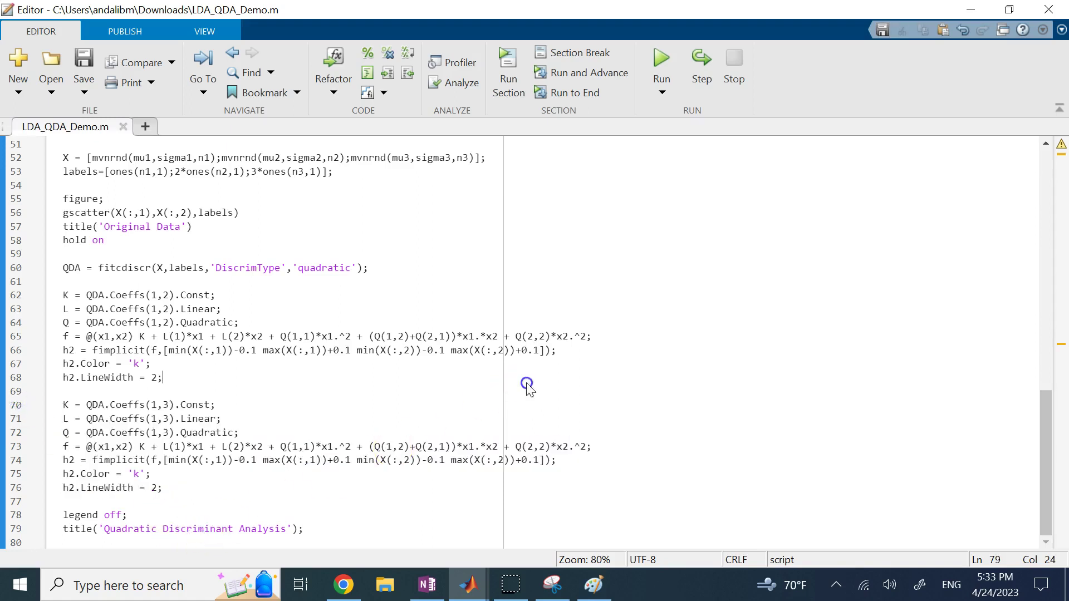
left_click(508, 67)
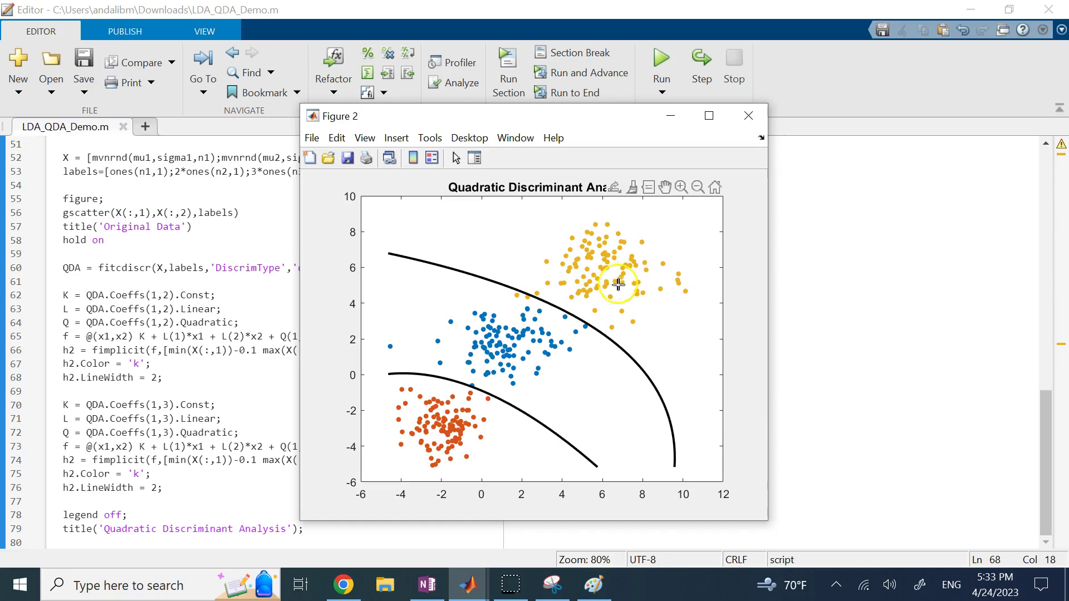
Step: Enlarge Figure 2 and show the data tip for observation 210 (x 2.2821, y 4.346, group 3)
left_click_drag(749, 522, 824, 554)
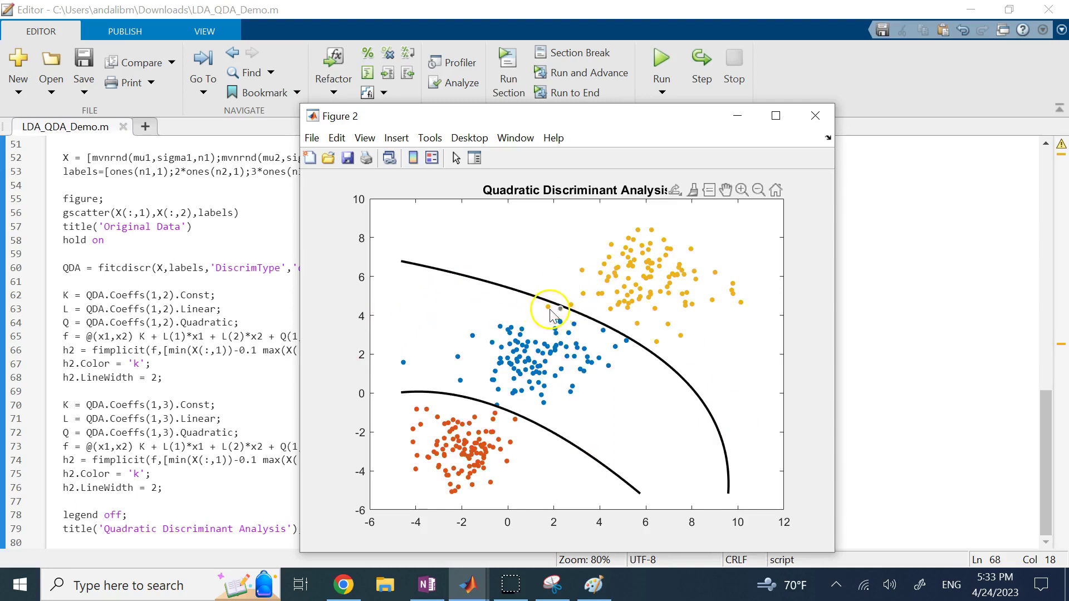
mouse_move(550, 311)
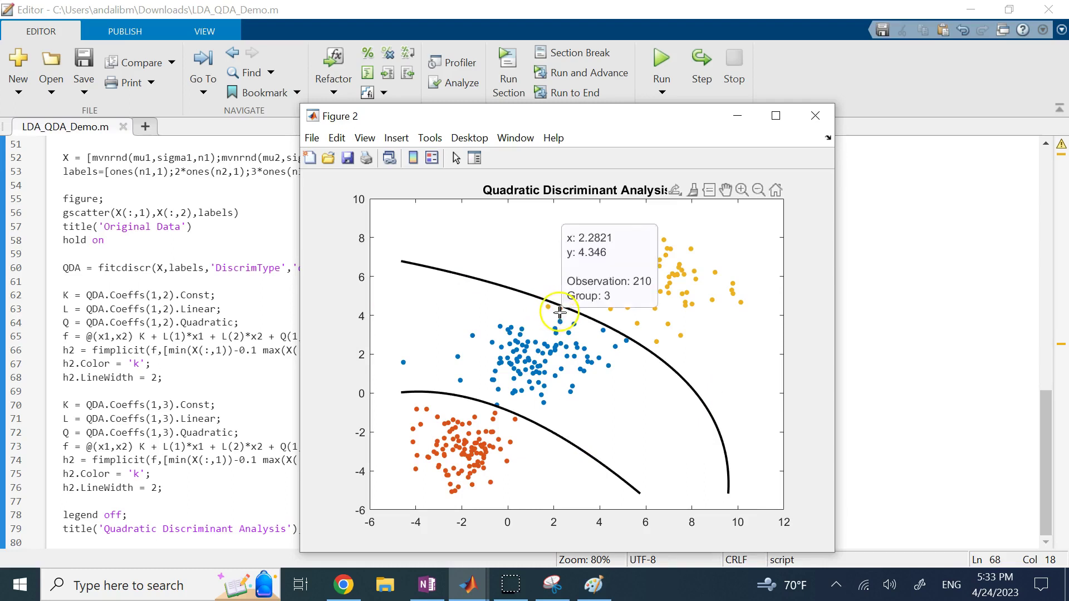